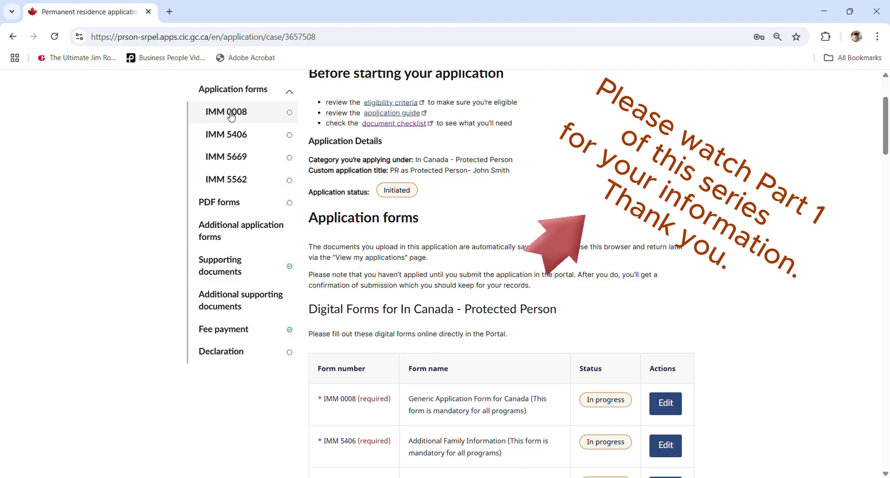
- Browse the application forms list, highlighting the IMM 0008 form name, and return to the sign-in page
scroll(426, 342, "down", 1)
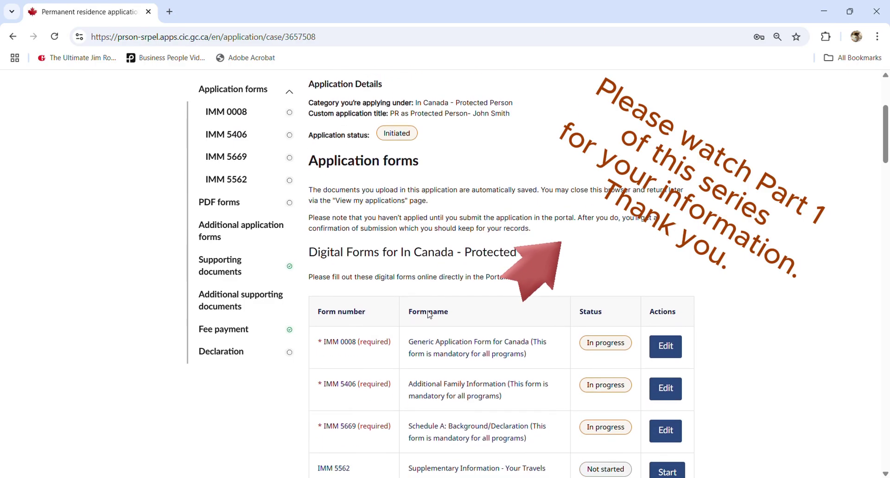
left_click_drag(417, 342, 505, 330)
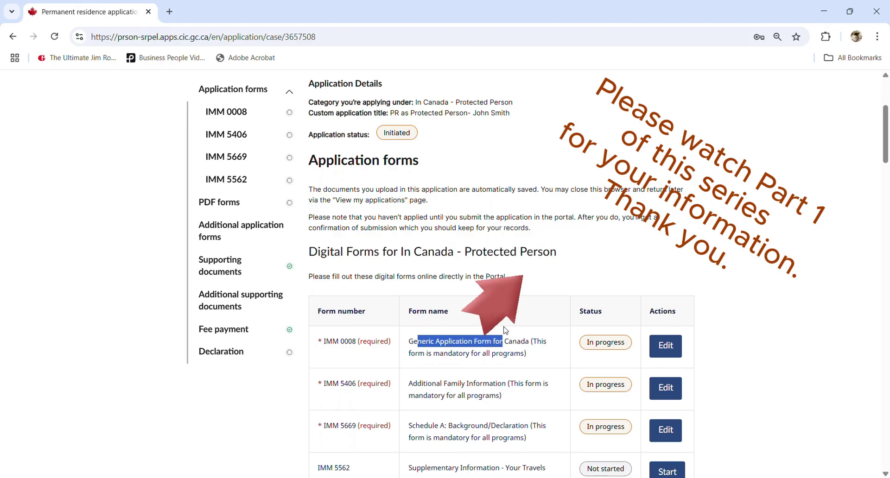
left_click(515, 343)
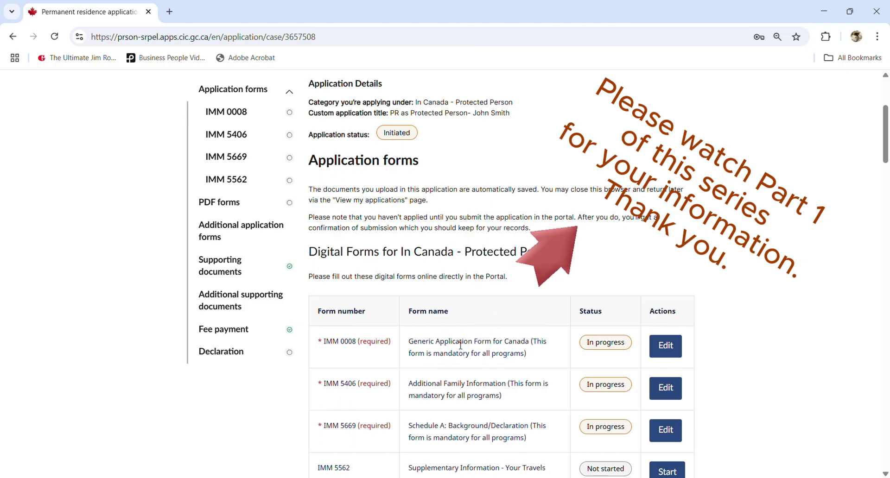
scroll(461, 346, "down", 6)
scroll(461, 345, "up", 8)
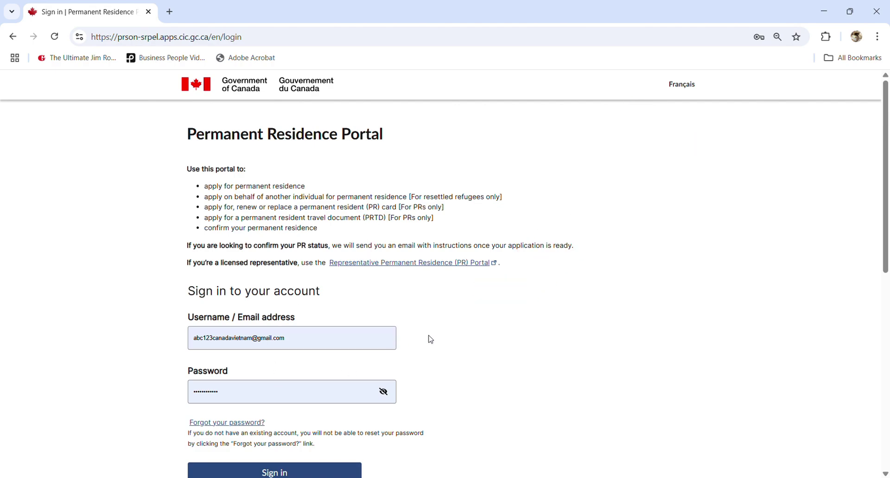
- Sign in with the pre-filled credentials to reach the My applications dashboard
scroll(353, 387, "down", 1)
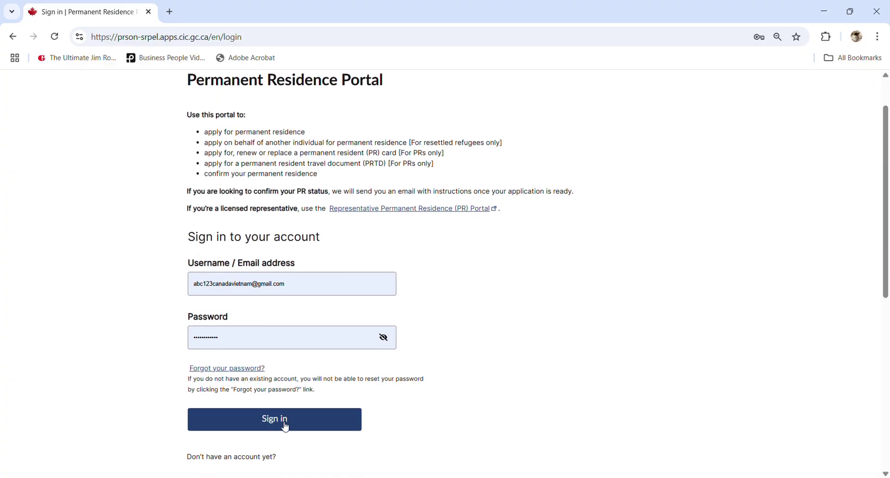
left_click(286, 427)
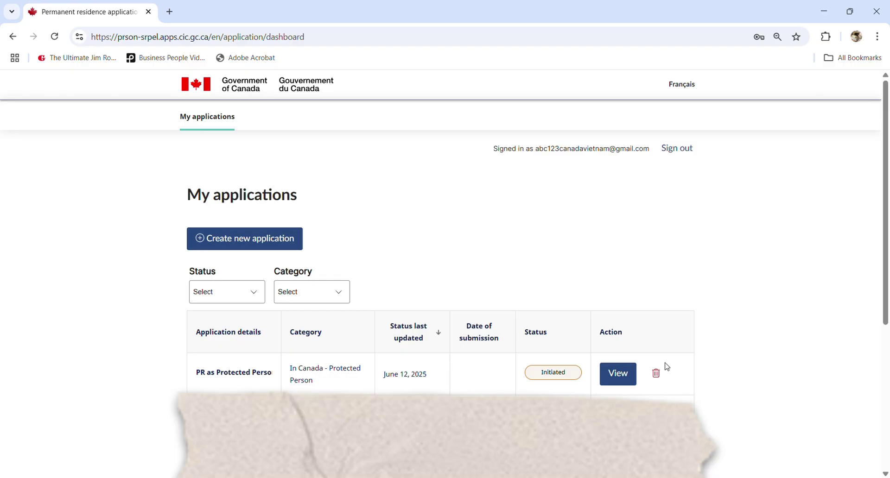
- Open the PR as Protected Person application and scroll through its Digital Forms statuses
left_click(618, 376)
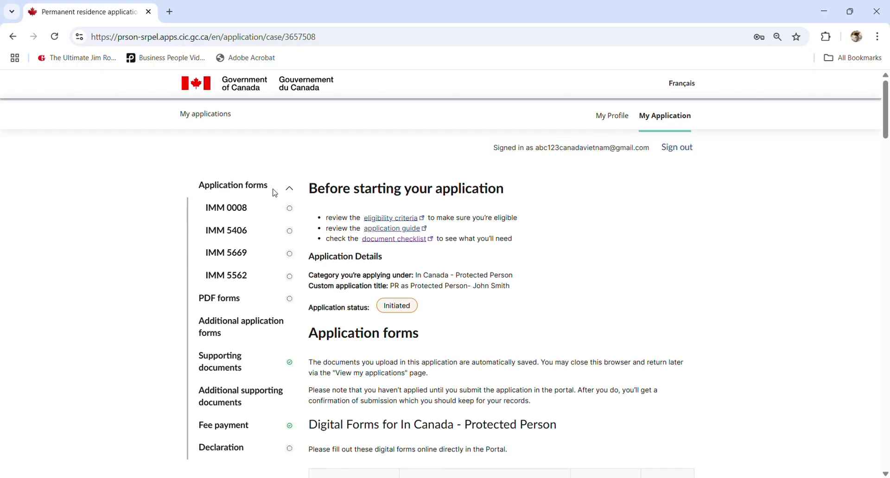
scroll(336, 302, "down", 2)
scroll(336, 301, "down", 2)
left_click_drag(318, 261, 403, 260)
scroll(409, 261, "down", 2)
scroll(410, 261, "down", 5)
left_click_drag(331, 244, 384, 241)
scroll(385, 242, "up", 8)
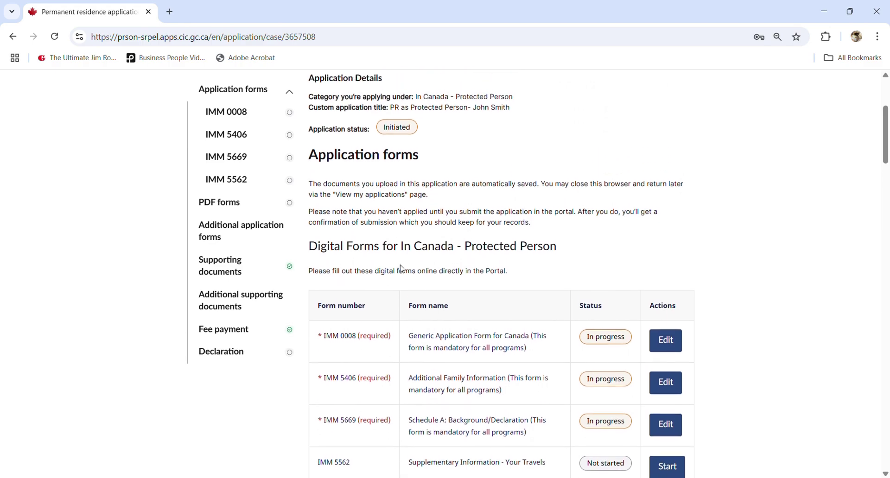
scroll(403, 275, "down", 1)
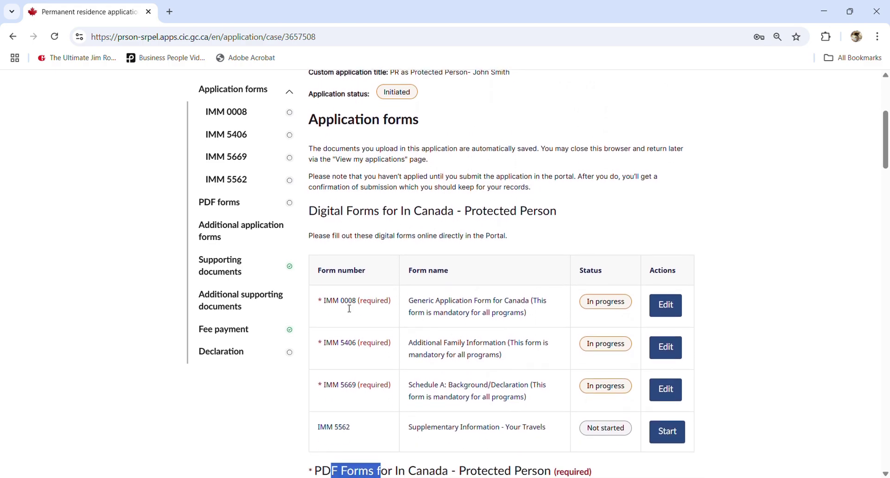
- Highlight the IMM 0008 required label in the PDF Forms list and review it
left_click(327, 306)
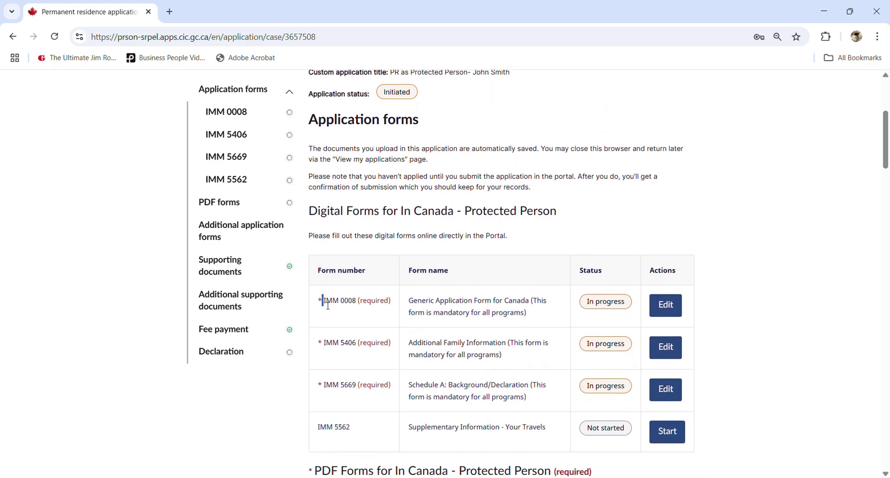
left_click_drag(329, 306, 411, 301)
left_click(417, 303)
scroll(510, 311, "down", 1)
scroll(512, 312, "up", 2)
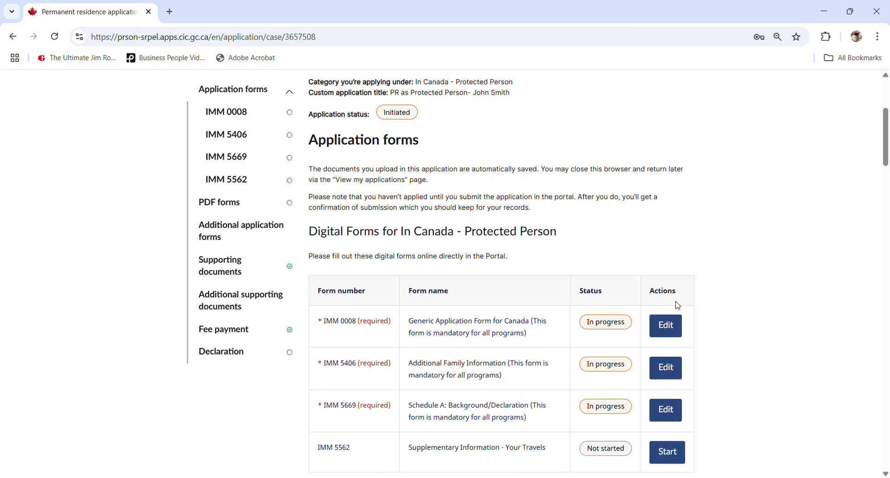
- Edit the IMM 0008 form, read its introduction, and continue to Application details
left_click(672, 336)
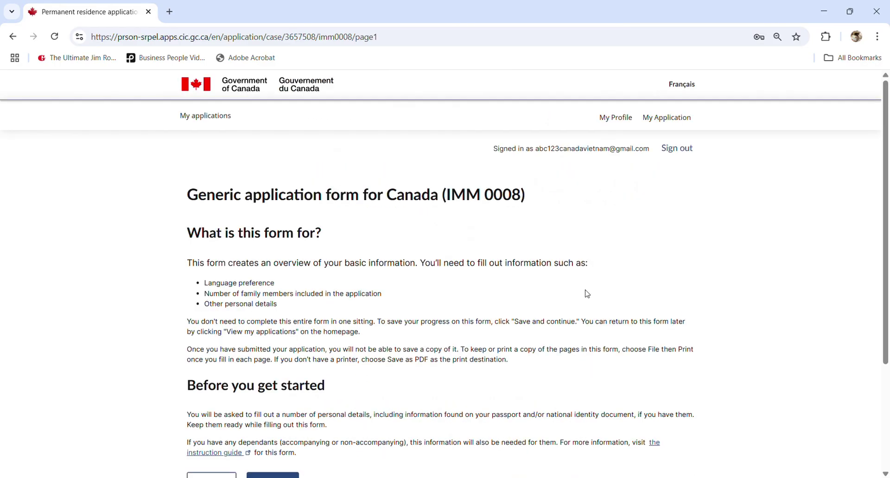
scroll(586, 294, "down", 3)
scroll(761, 166, "up", 2)
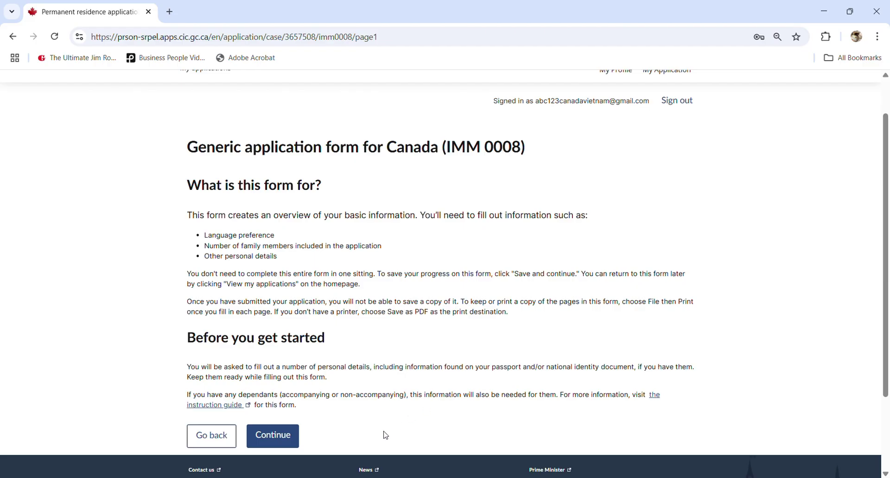
left_click(292, 441)
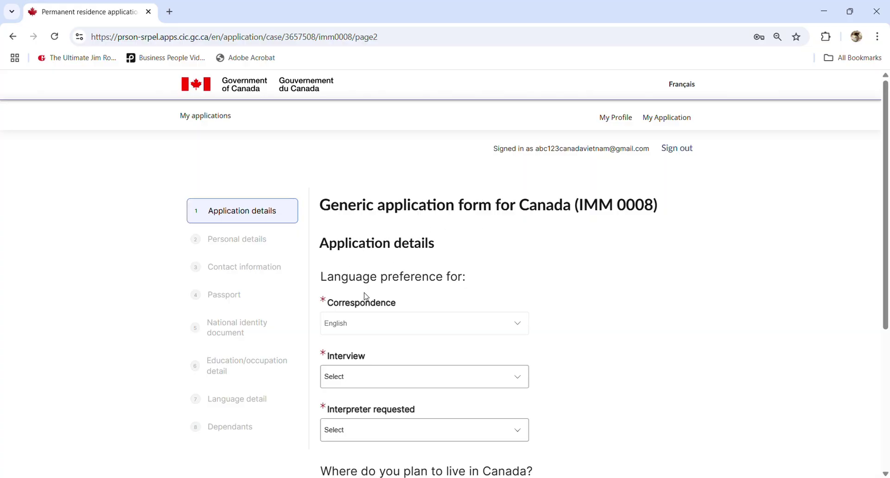
- Set the interview language to Vietnamese with an interpreter requested (Yes)
scroll(352, 310, "down", 1)
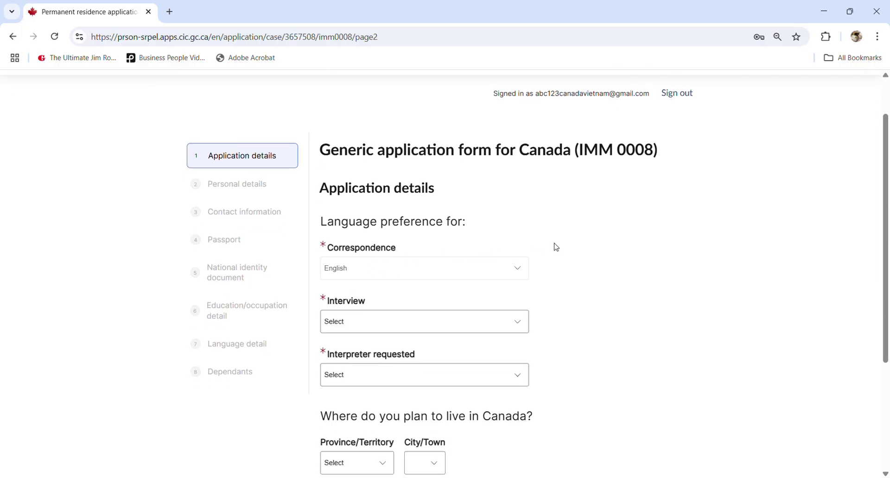
scroll(401, 272, "down", 2)
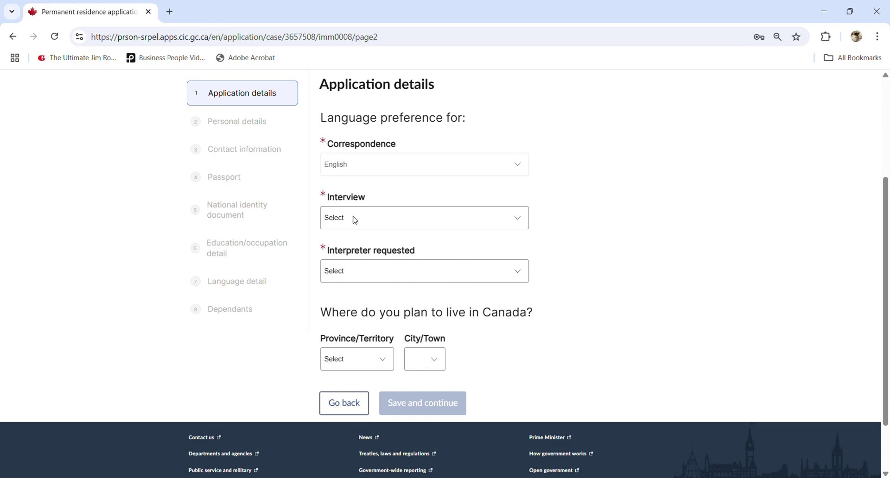
left_click(349, 273)
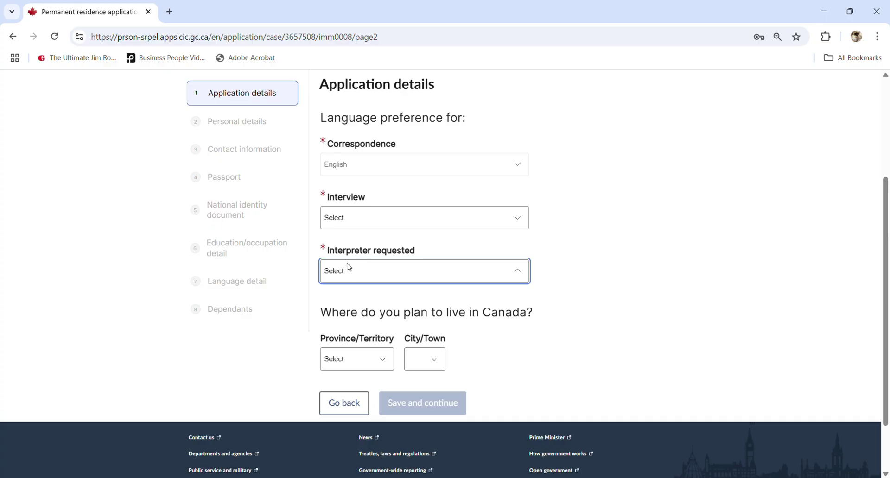
left_click(359, 222)
key("e")
key("n")
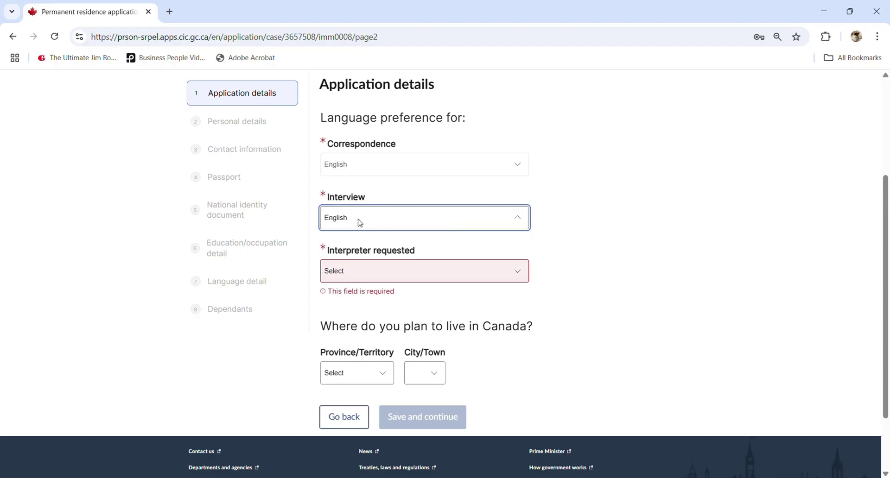
left_click(350, 273)
key("n")
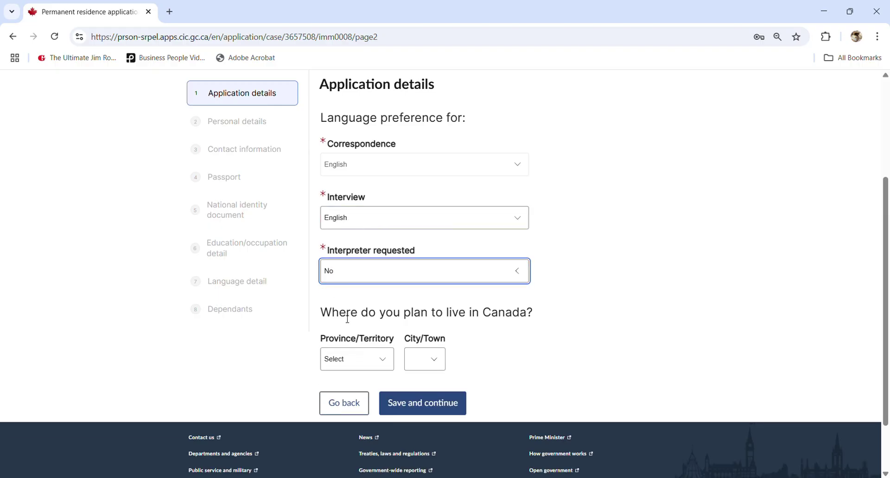
left_click(398, 220)
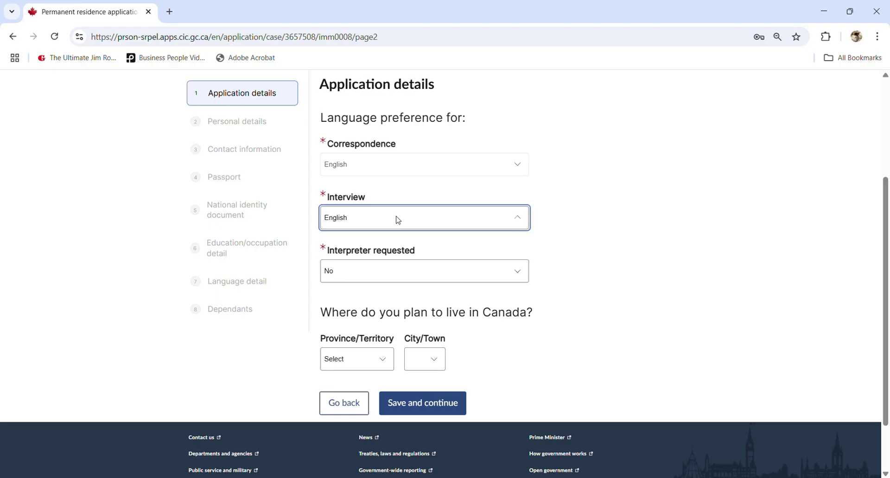
key("v")
left_click(593, 194)
left_click(453, 277)
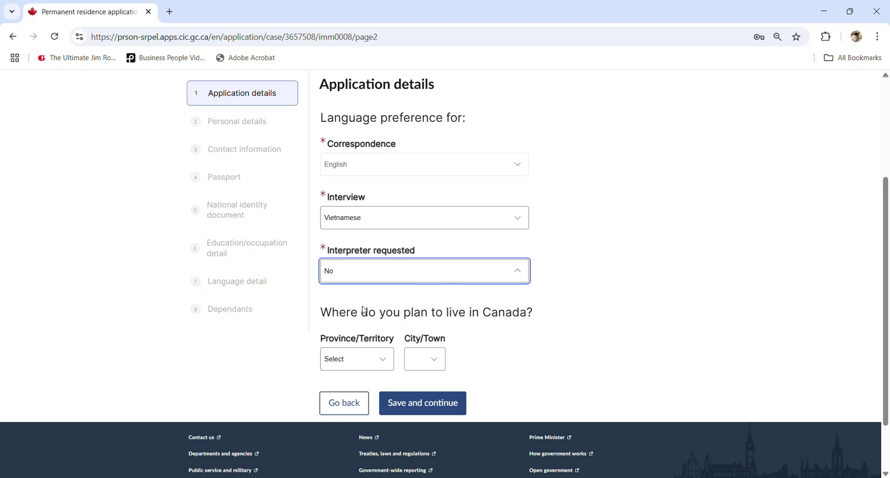
key("y")
left_click(575, 237)
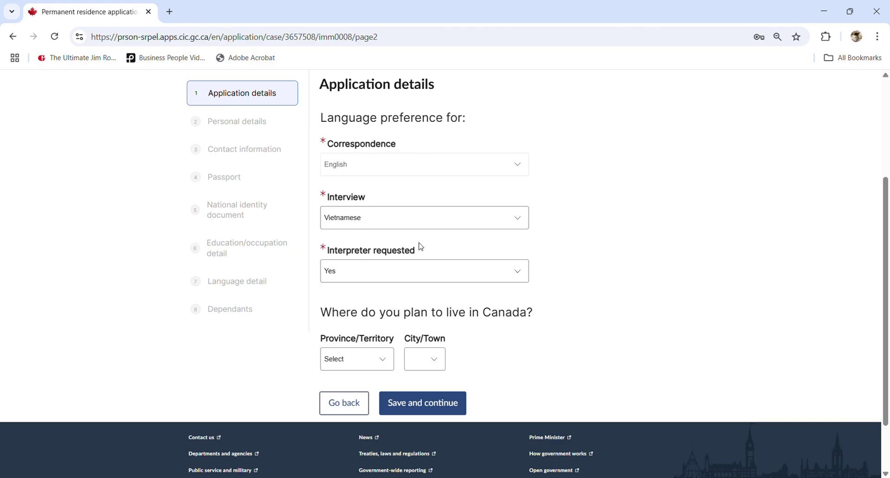
- Choose province ON and city Windsor, ON as the planned residence, then save the application details
left_click_drag(349, 322, 497, 311)
left_click(496, 311)
left_click(375, 361)
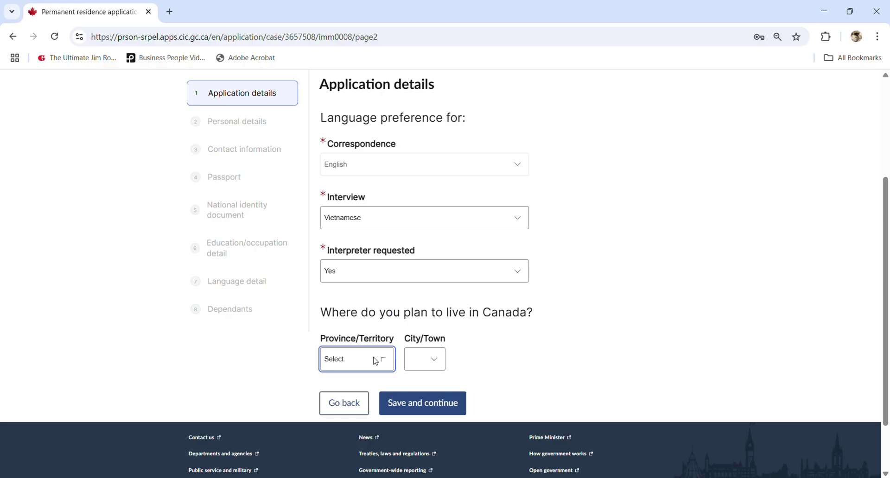
left_click(406, 343)
left_click(430, 359)
type("win")
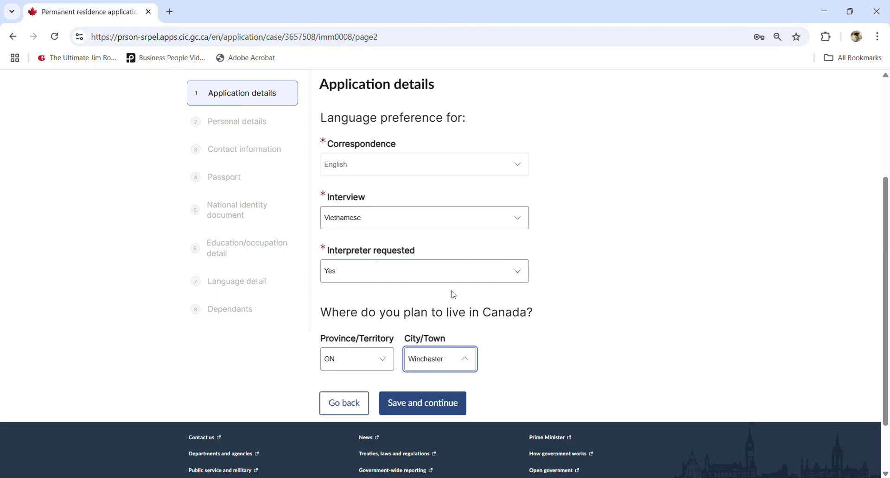
key("Down")
key("Return")
left_click(522, 357)
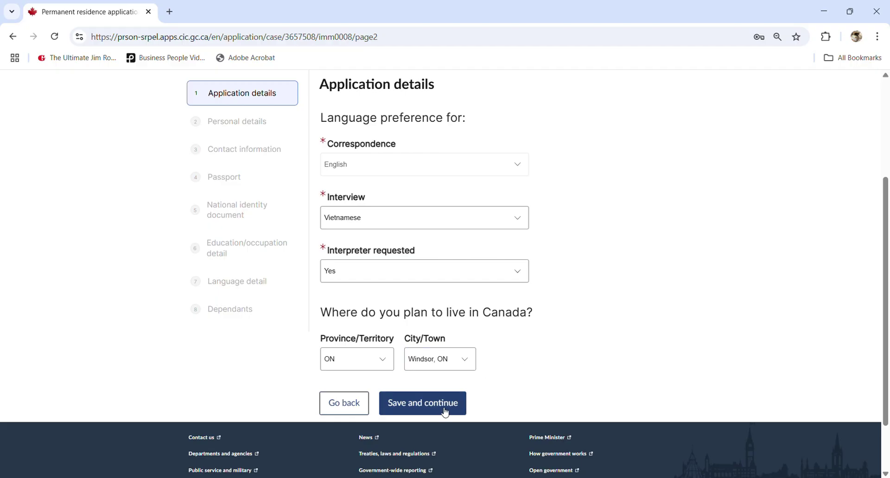
left_click(445, 411)
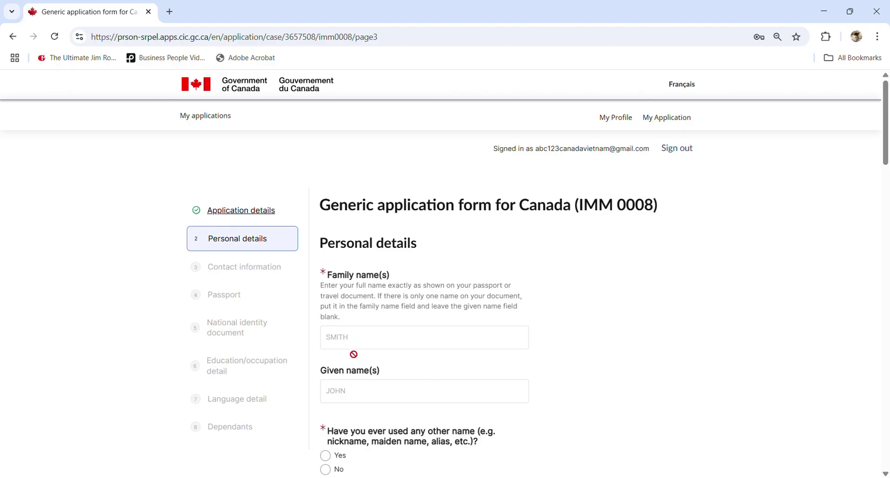
- Answer No to having used other names
scroll(354, 390, "down", 2)
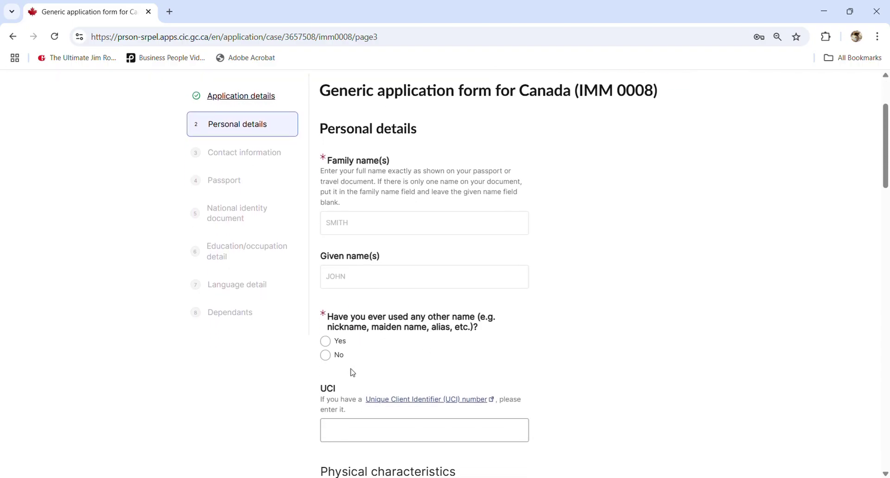
left_click(326, 355)
scroll(362, 357, "down", 1)
scroll(362, 357, "down", 3)
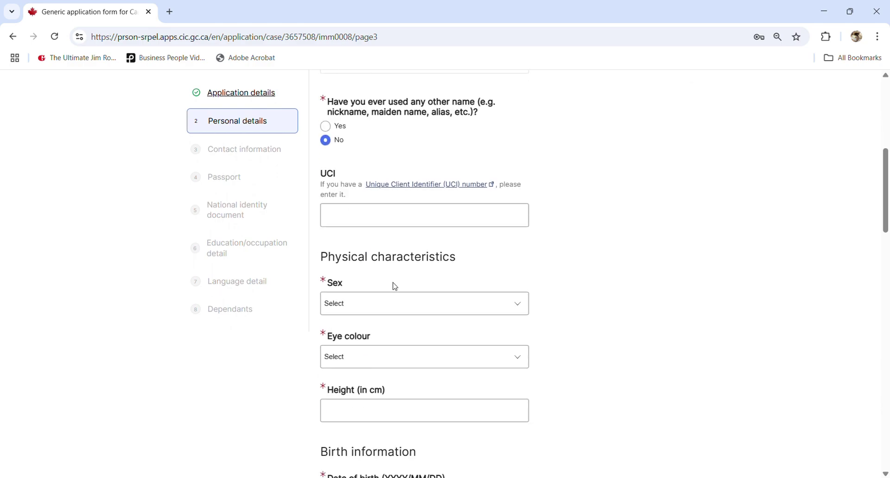
- Set sex to Male, eye colour to Black, and height to 170 cm
left_click(365, 307)
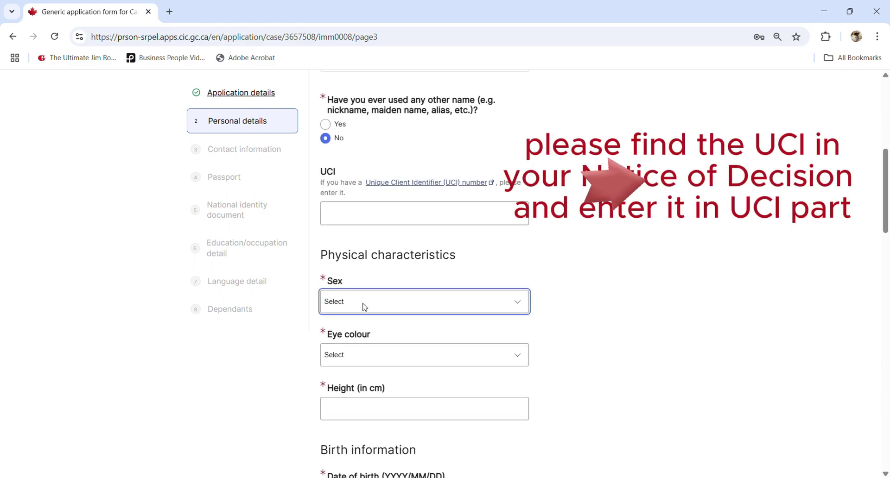
left_click(344, 351)
left_click(355, 354)
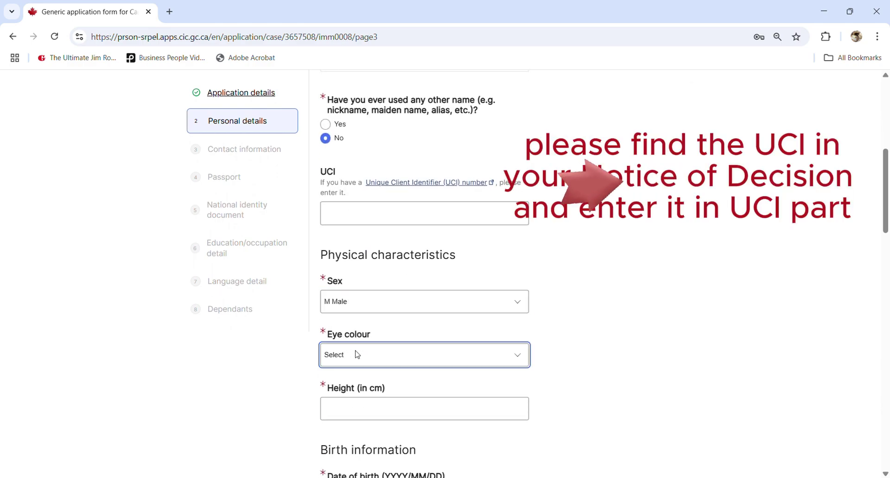
left_click(360, 231)
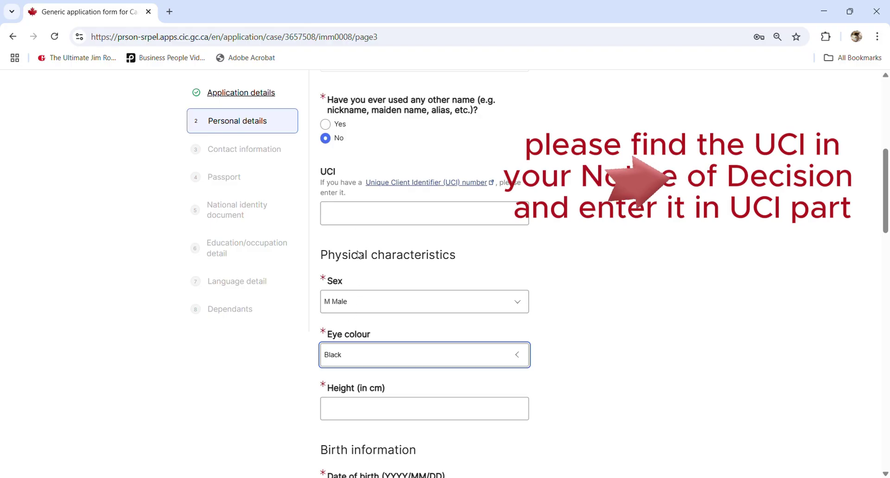
scroll(345, 390, "down", 1)
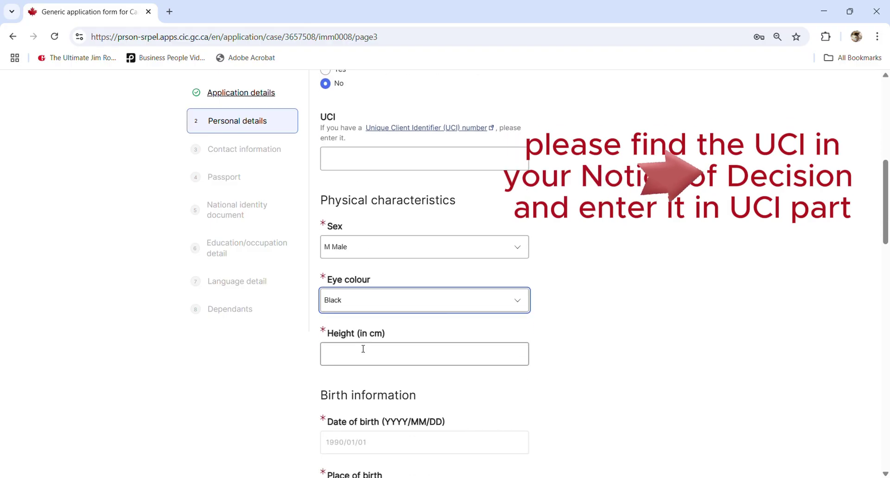
left_click(360, 349)
type("170")
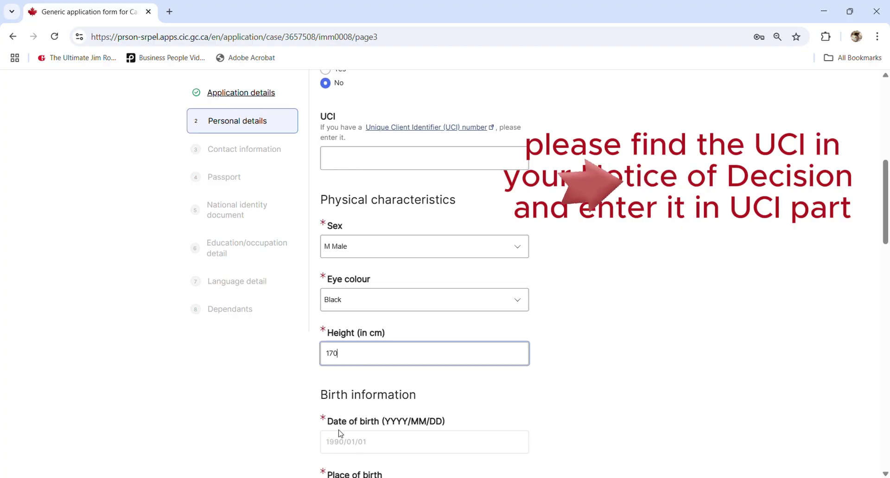
scroll(343, 432, "down", 2)
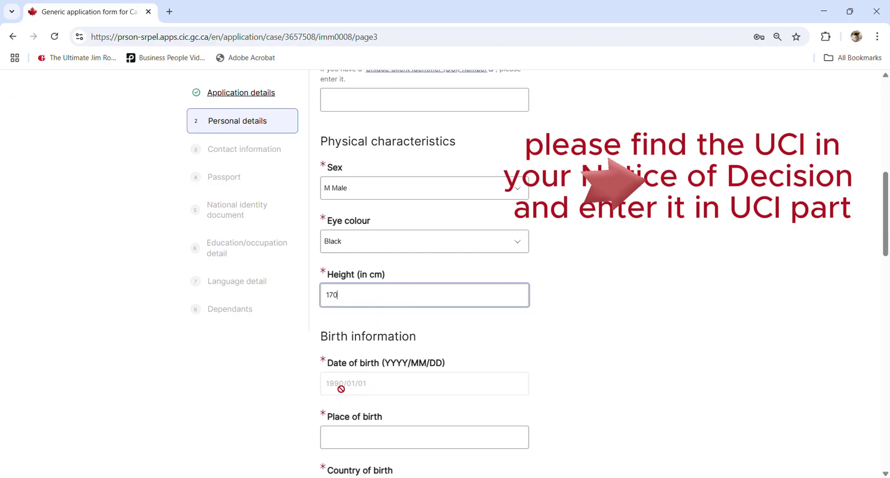
- Enter HANOI as place of birth and Vietnam as country of birth
scroll(382, 384, "down", 1)
scroll(382, 384, "down", 4)
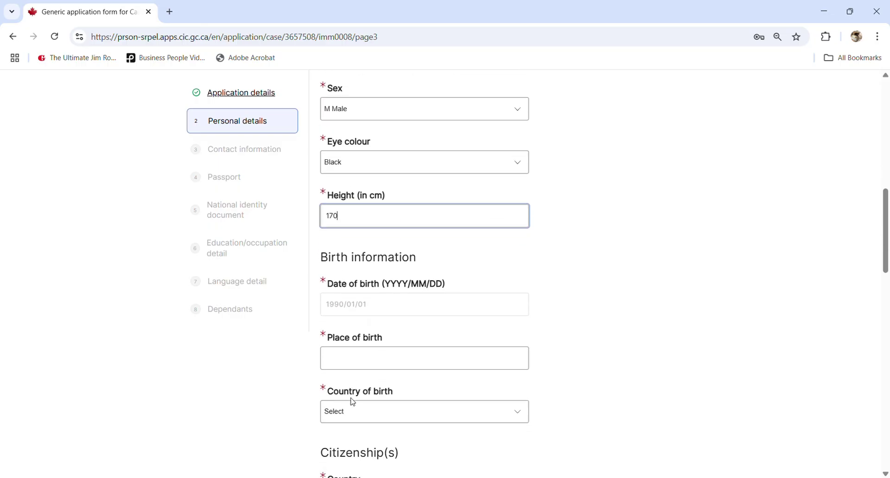
left_click(367, 335)
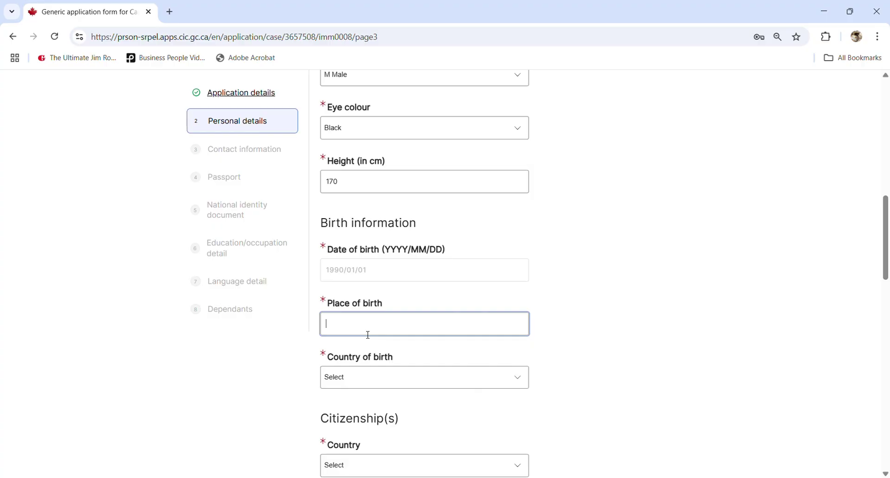
type("HANOI")
left_click(581, 286)
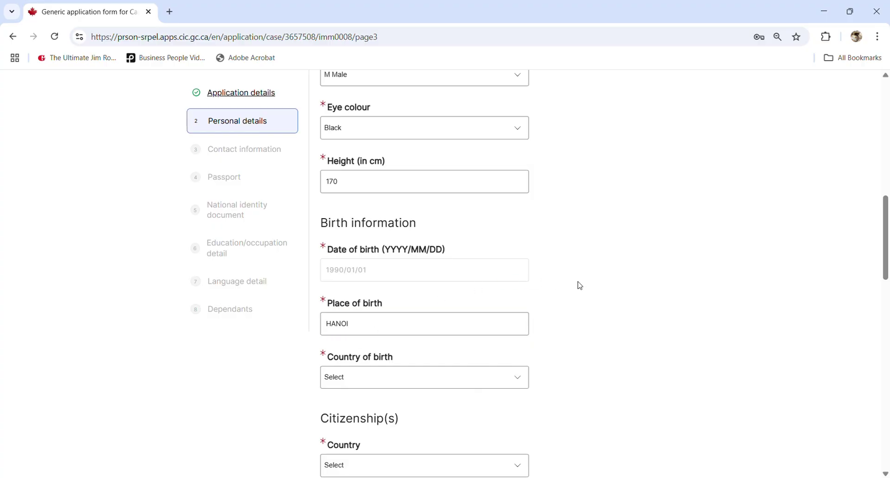
left_click(369, 386)
type("vi")
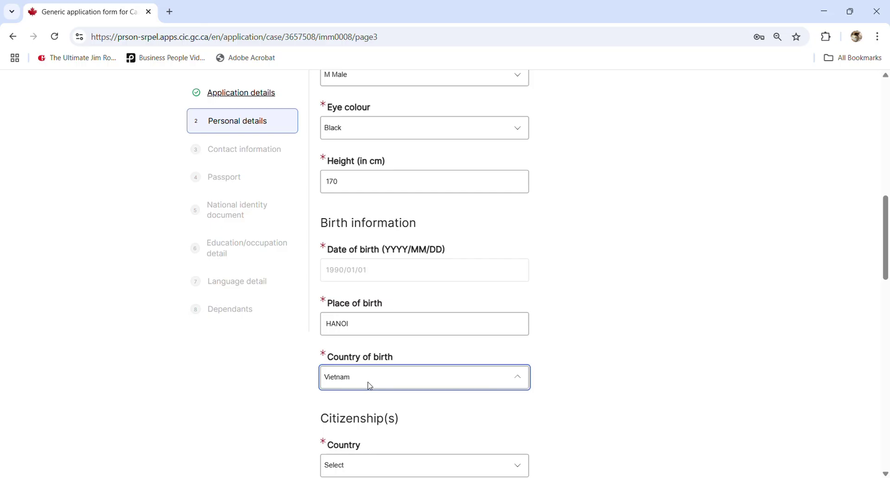
left_click(332, 419)
- Set citizenship country to Vietnam, correcting an accidental Stateless selection
scroll(333, 413, "down", 1)
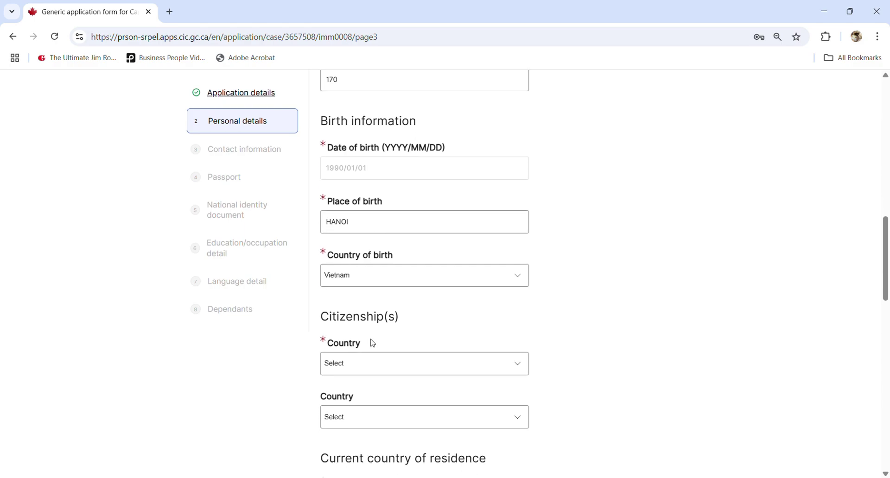
left_click(366, 364)
type("viet")
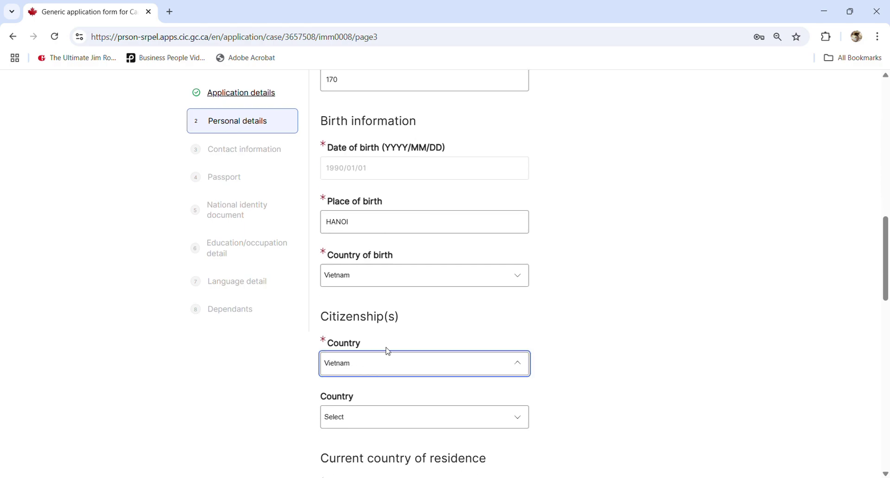
left_click(266, 386)
scroll(355, 375, "down", 1)
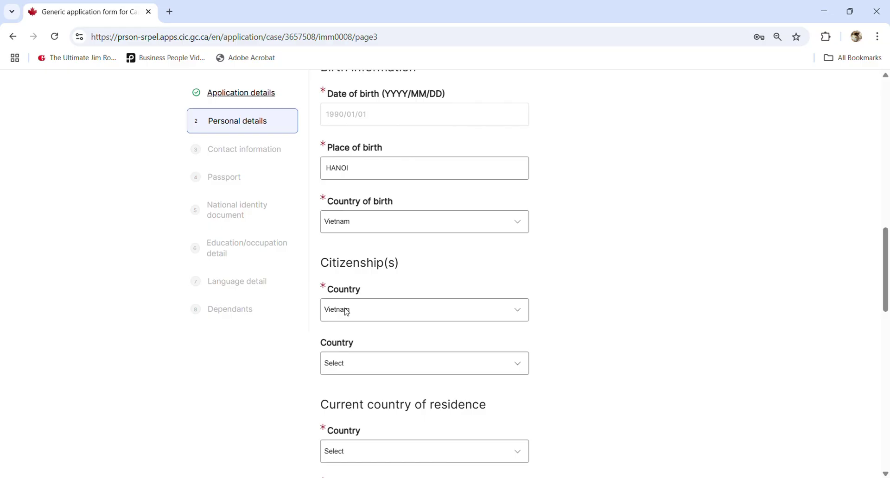
left_click(347, 312)
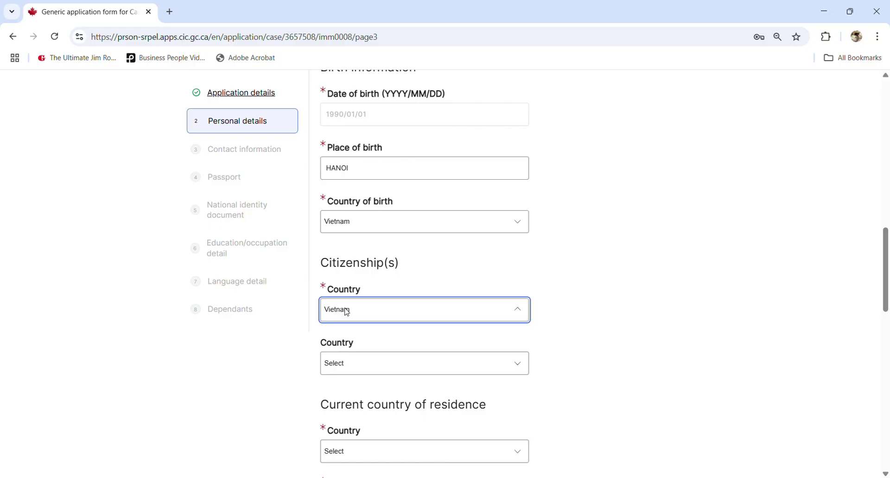
type("st")
left_click(299, 356)
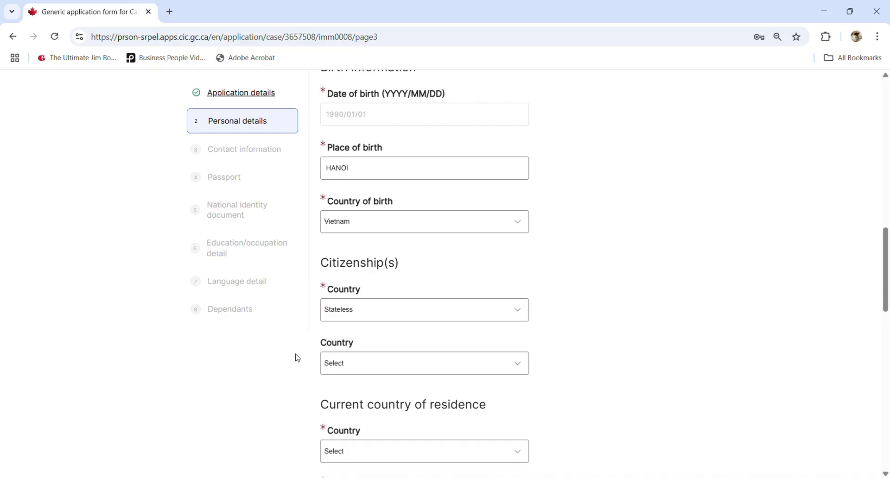
left_click(369, 313)
type("vi")
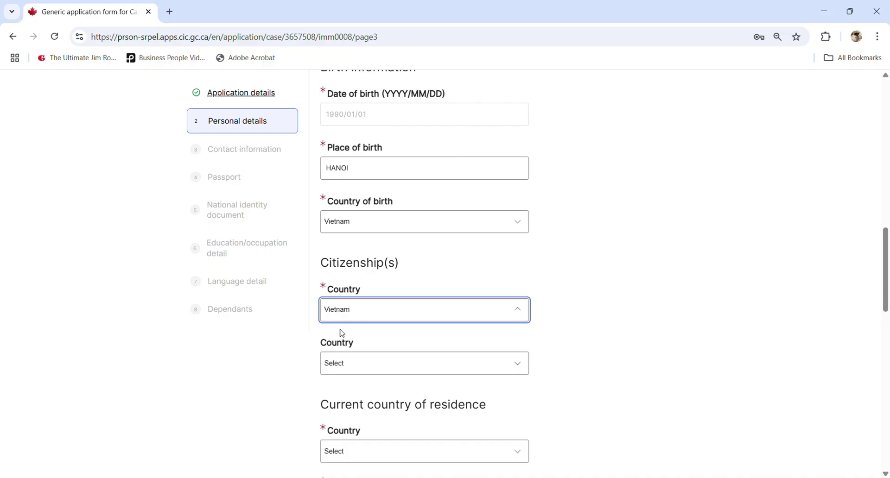
left_click(290, 358)
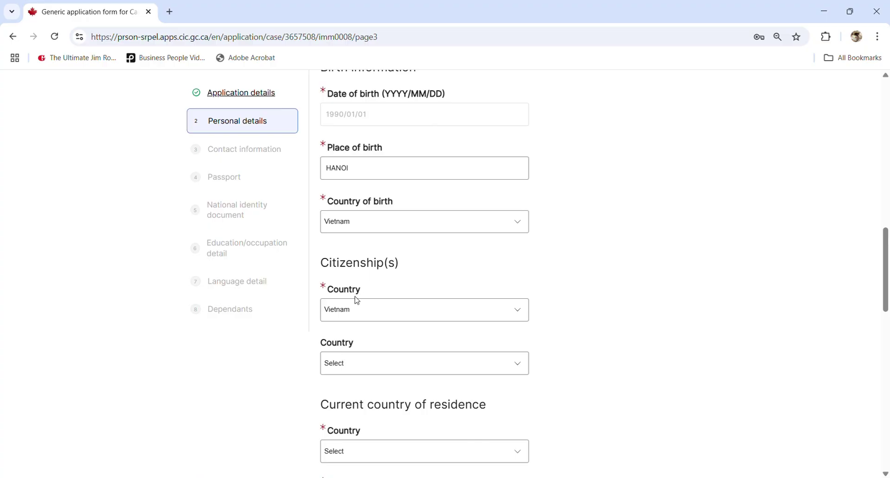
scroll(352, 355, "down", 1)
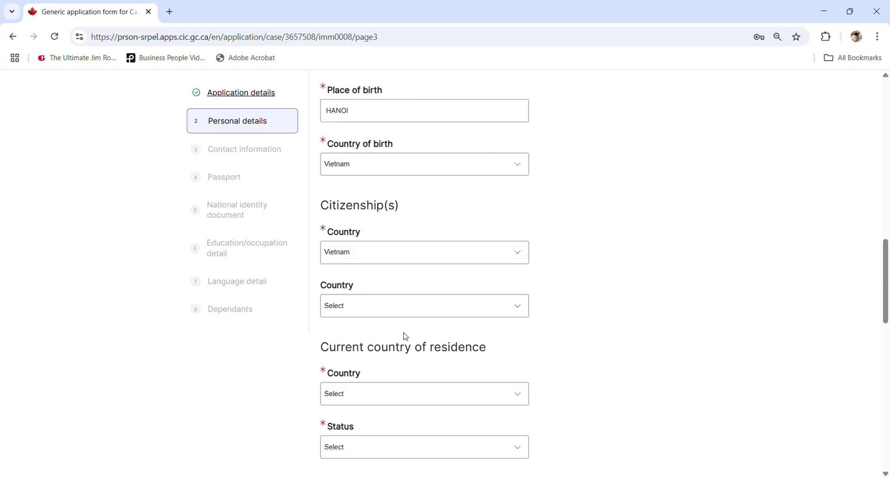
- Set current country of residence to Canada with Protected Person status
left_click(355, 401)
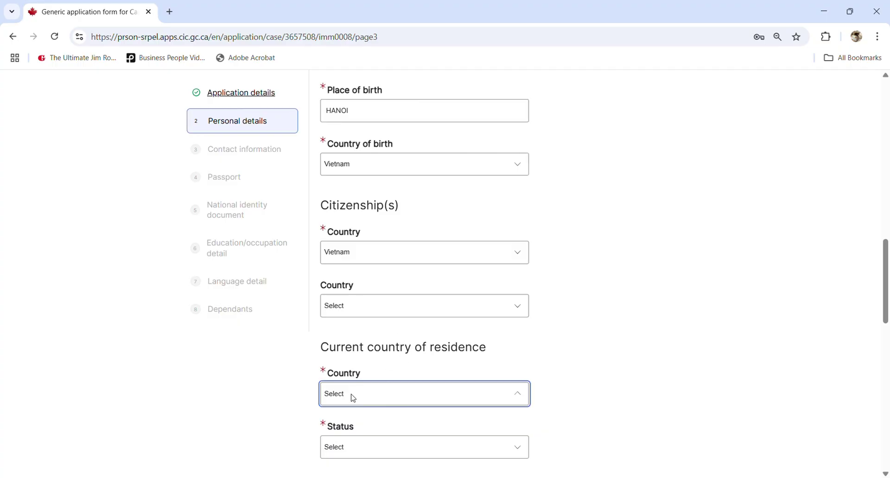
type("ccan")
scroll(268, 413, "down", 2)
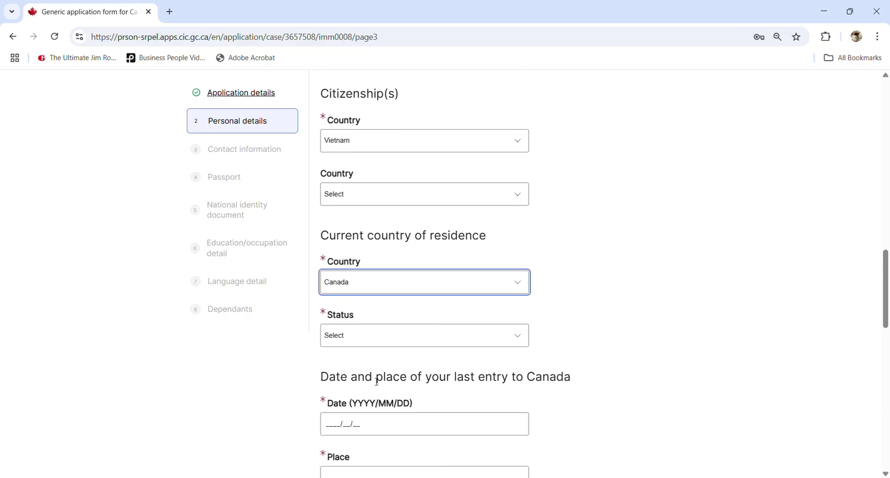
left_click(358, 452)
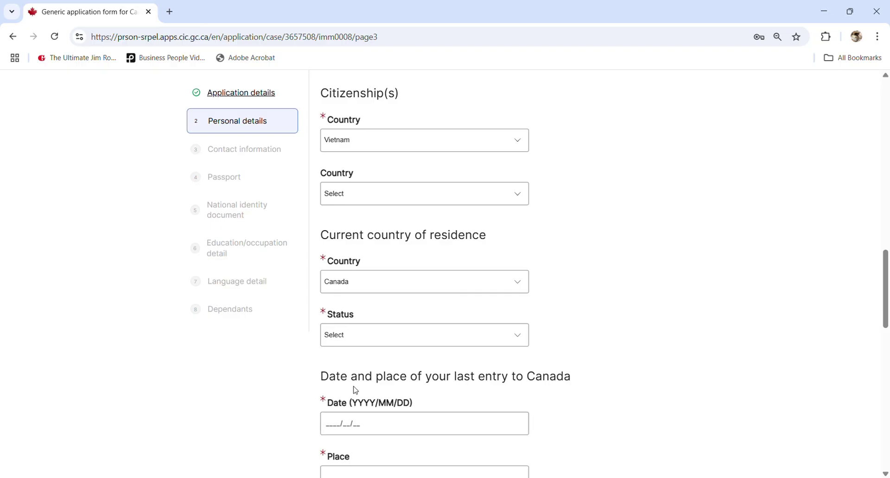
scroll(355, 390, "down", 2)
left_click(355, 284)
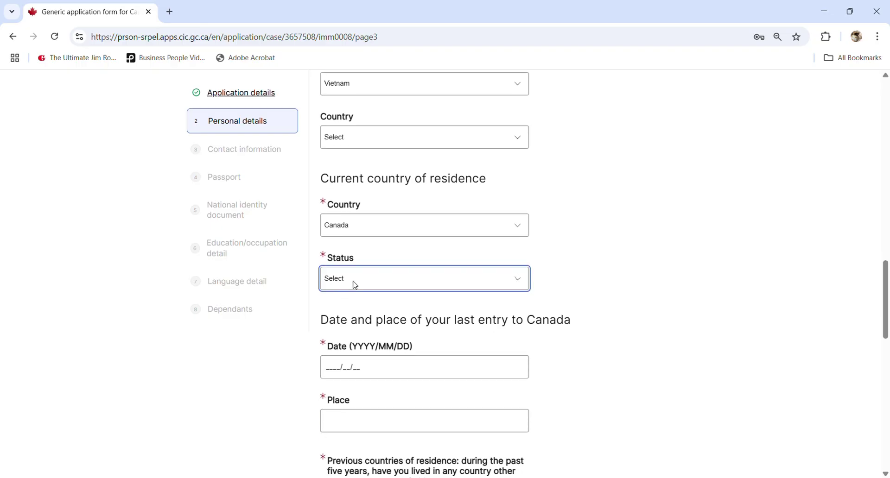
left_click(353, 397)
- Record last entry to Canada on 2021/01/01 at TORONTO
left_click(330, 368)
type("202")
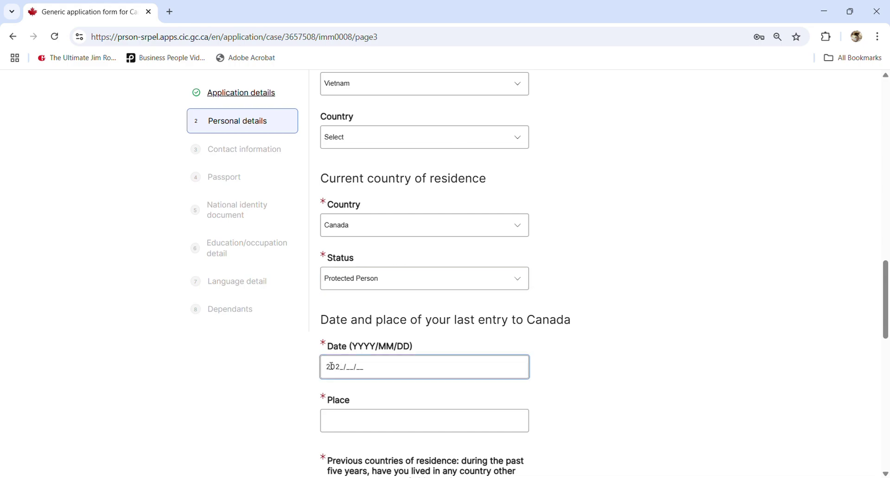
type("1/01")
left_click(355, 418)
type("TO")
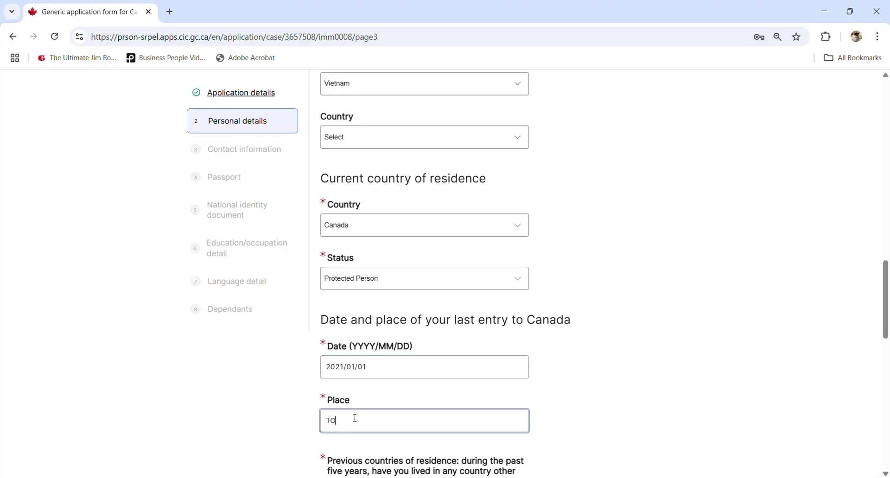
type("RONTO")
left_click(615, 339)
scroll(616, 338, "down", 2)
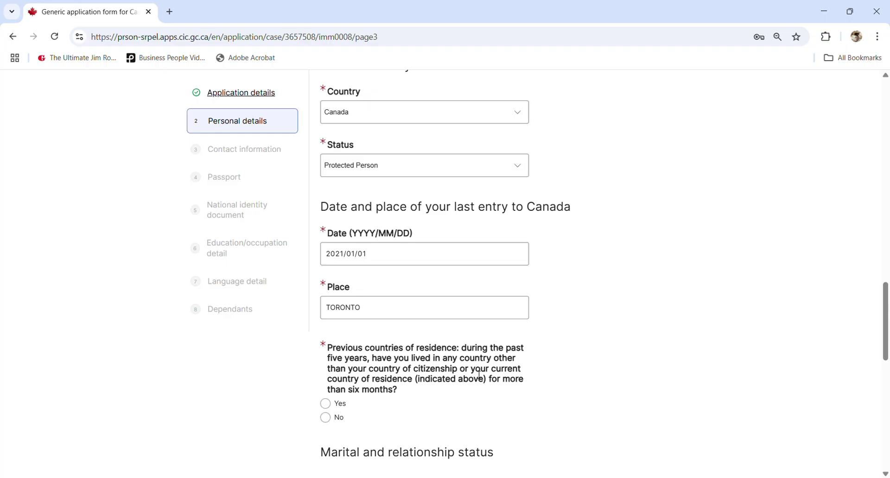
- Answer No to living in other countries and review the marriage date and spouse's names
left_click(334, 421)
scroll(366, 413, "down", 1)
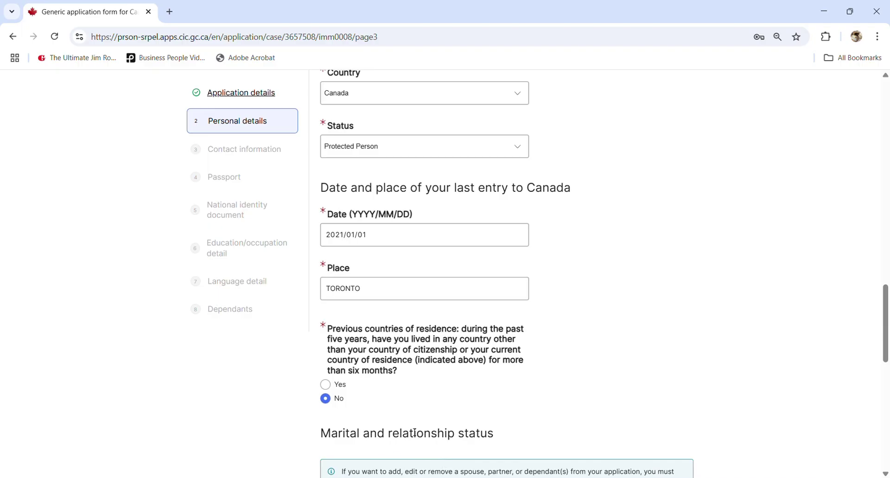
scroll(414, 433, "down", 4)
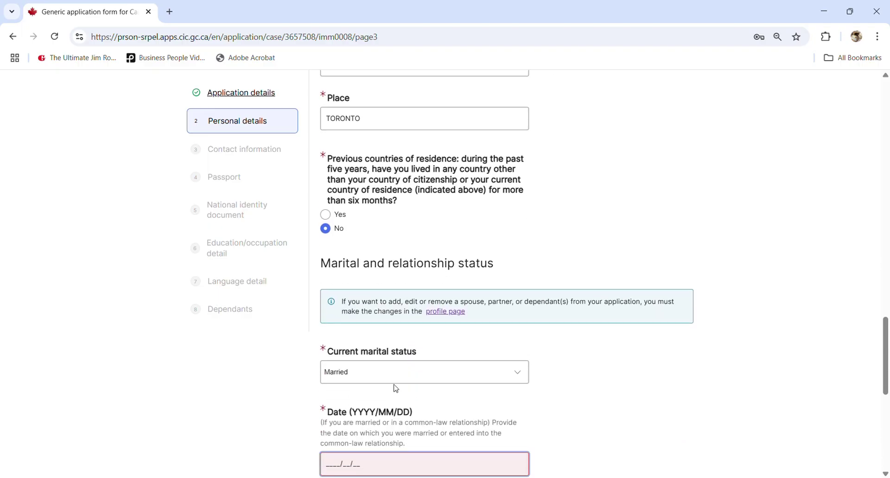
scroll(366, 357, "down", 1)
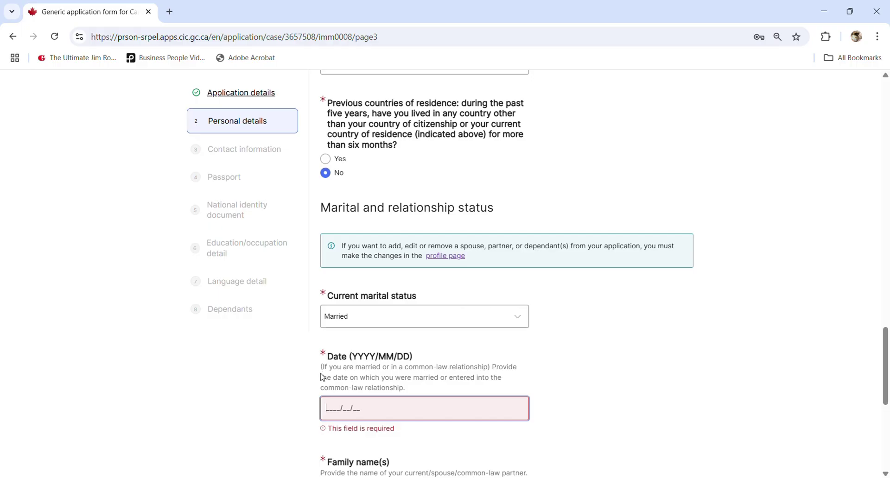
scroll(682, 381, "down", 1)
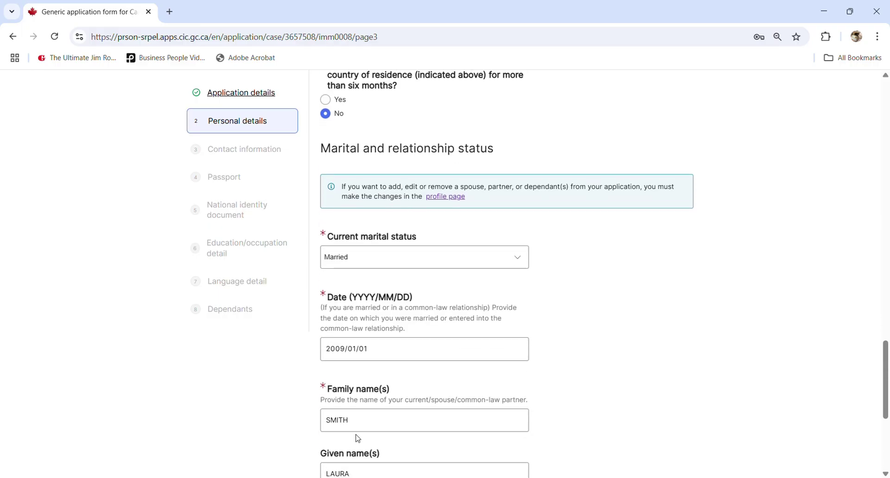
scroll(383, 411, "down", 1)
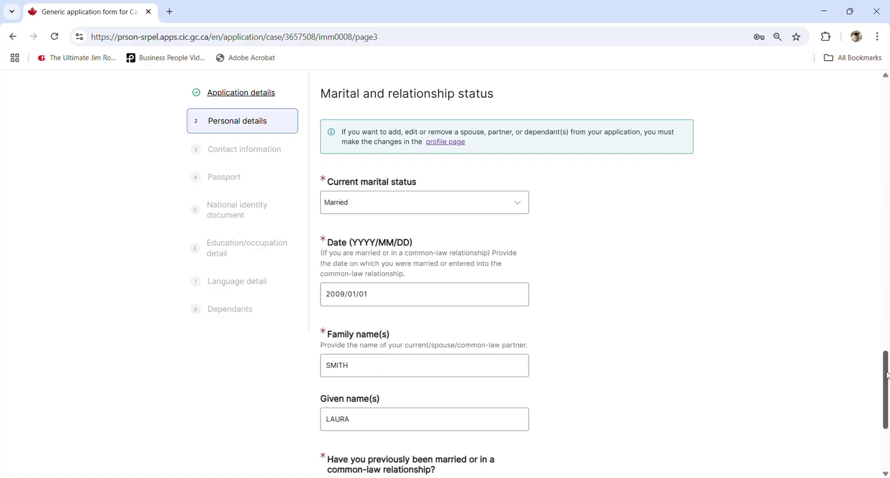
scroll(878, 405, "down", 3)
scroll(878, 405, "up", 20)
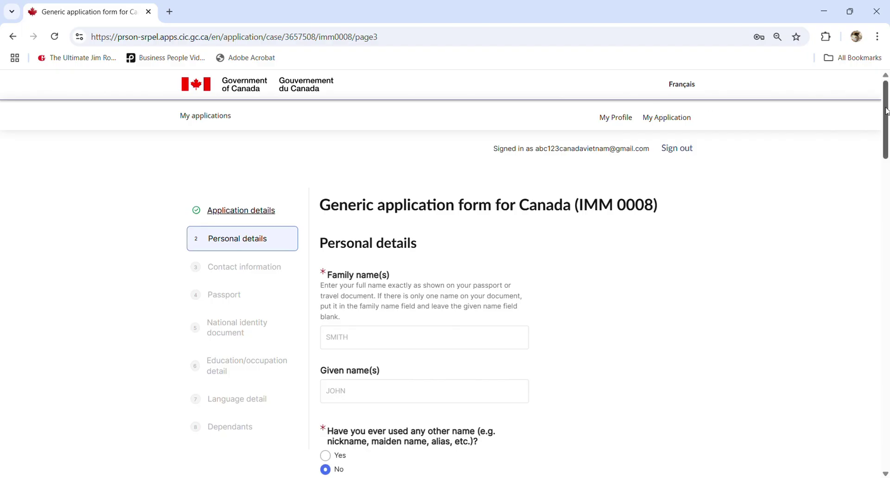
left_click_drag(886, 112, 836, 407)
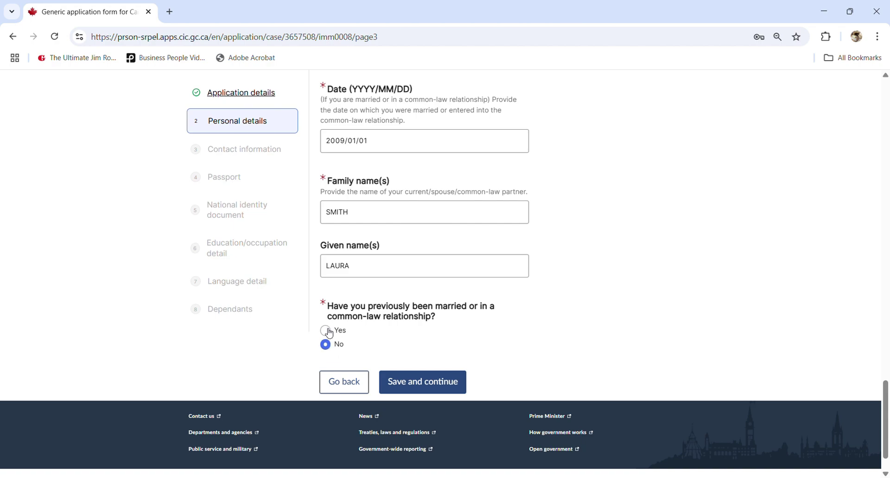
- Answer No to any previous marriage or partnership and save the personal details
left_click(328, 333)
scroll(361, 366, "down", 2)
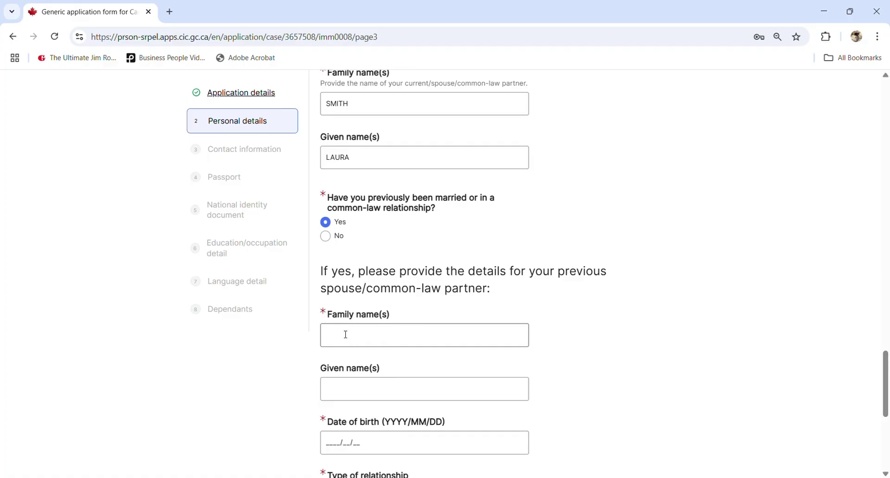
scroll(340, 397, "down", 3)
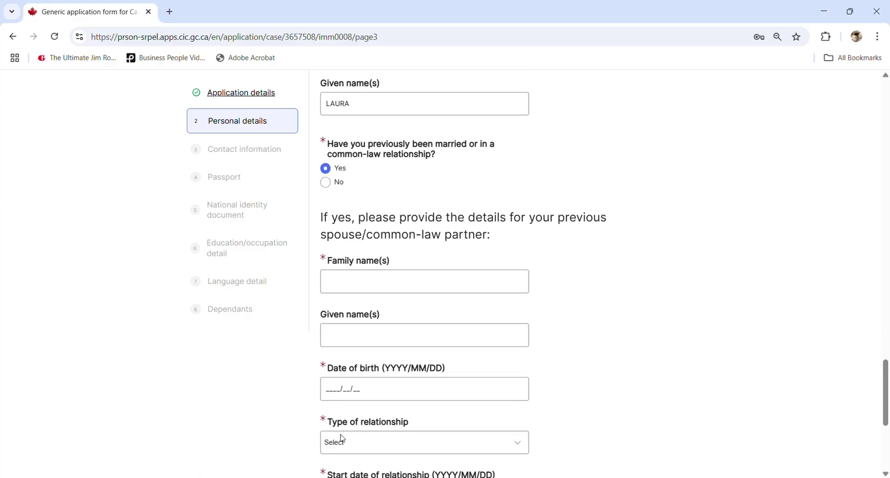
scroll(574, 428, "down", 3)
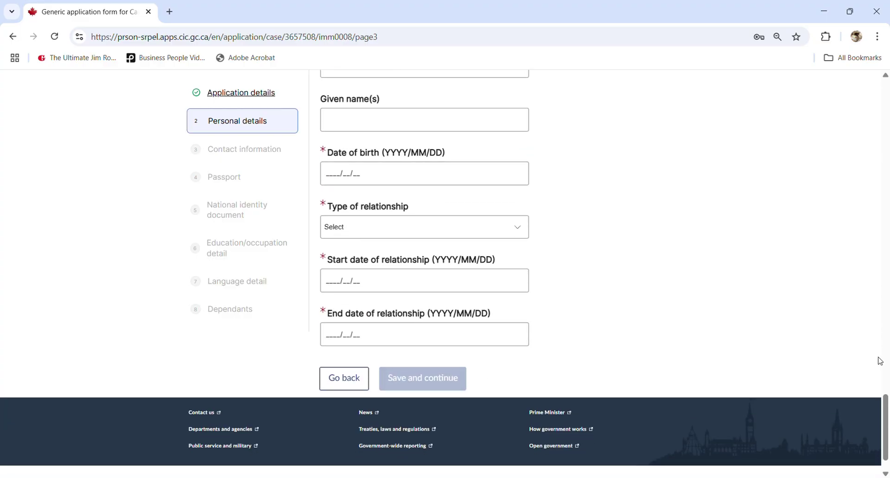
scroll(879, 408, "up", 7)
scroll(879, 408, "up", 3)
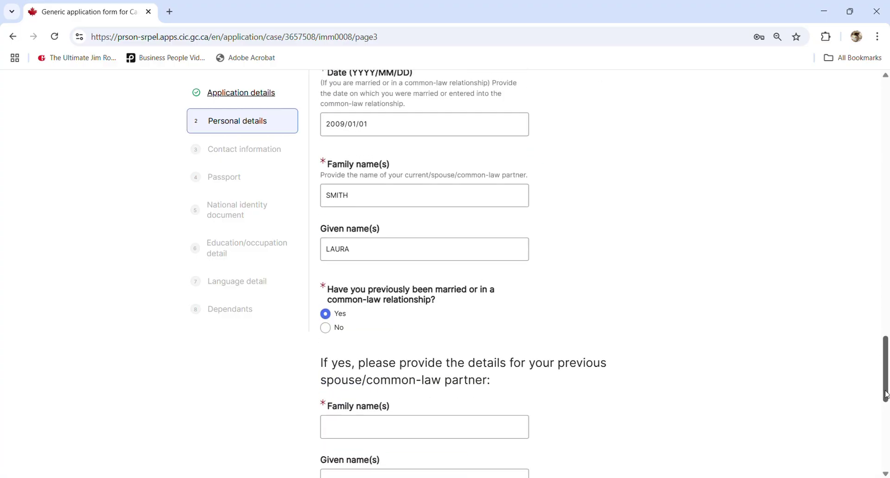
scroll(882, 429, "down", 7)
scroll(881, 418, "up", 1)
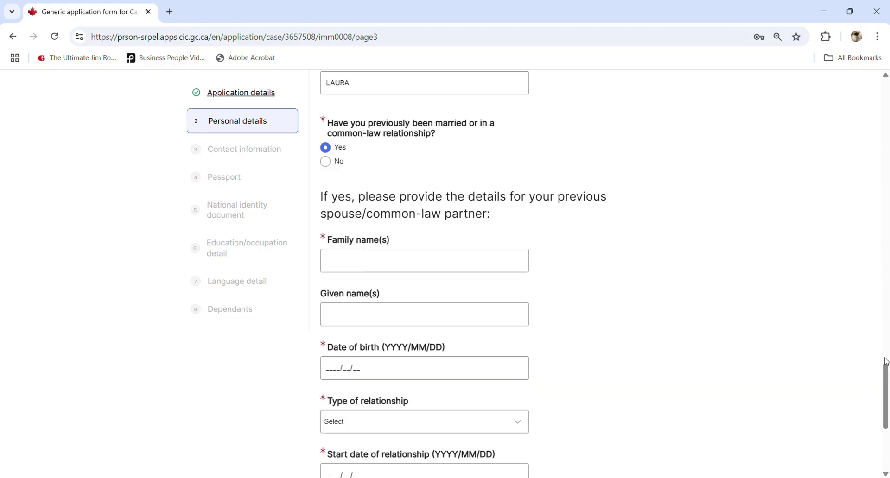
scroll(885, 361, "up", 7)
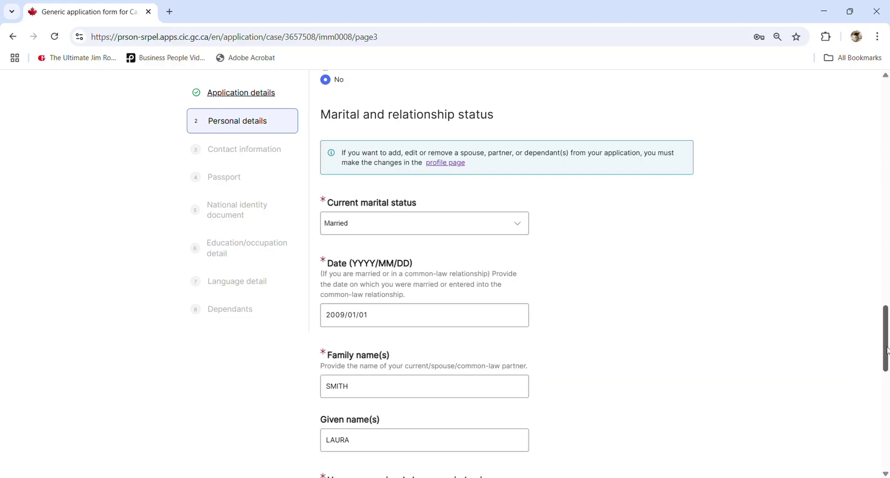
left_click_drag(887, 351, 861, 417)
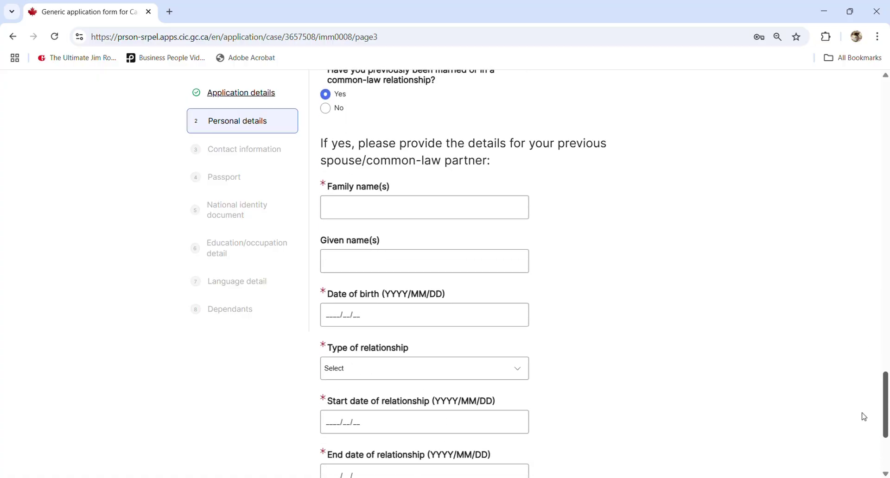
left_click(328, 110)
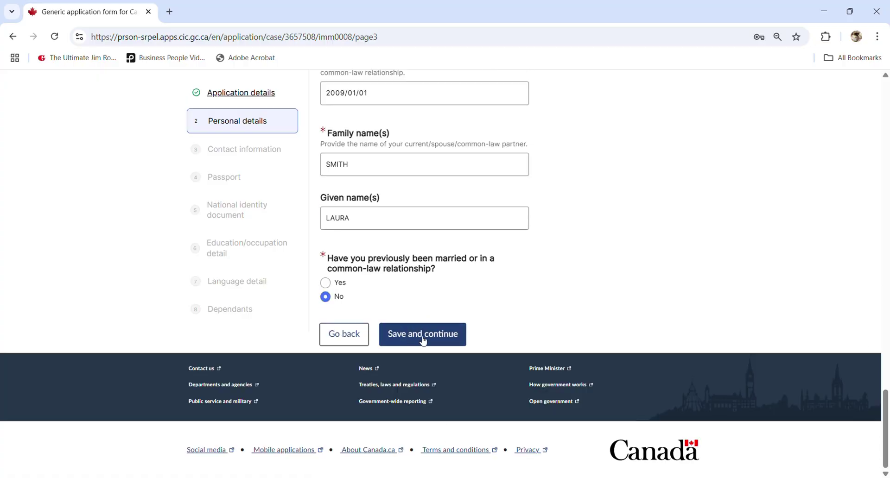
left_click(442, 339)
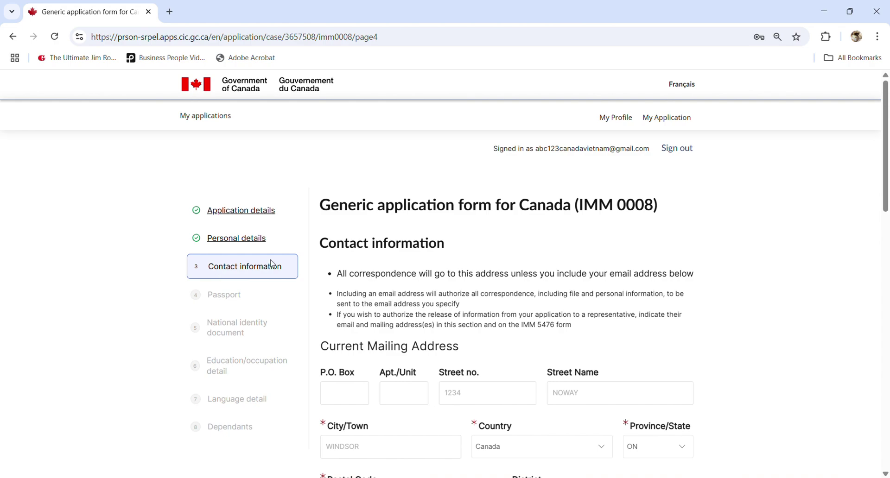
- Make the primary phone a Canada/US Cellular number and enter the applicant's phone number
scroll(669, 121, "down", 3)
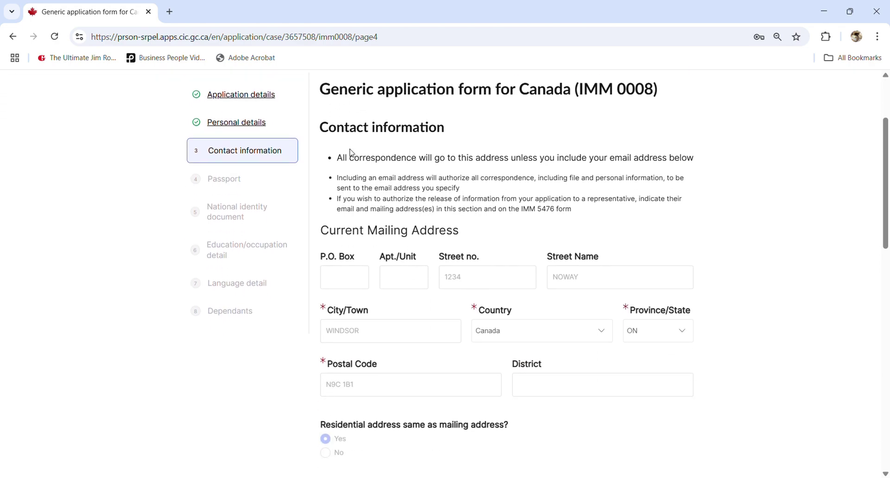
scroll(405, 284, "down", 2)
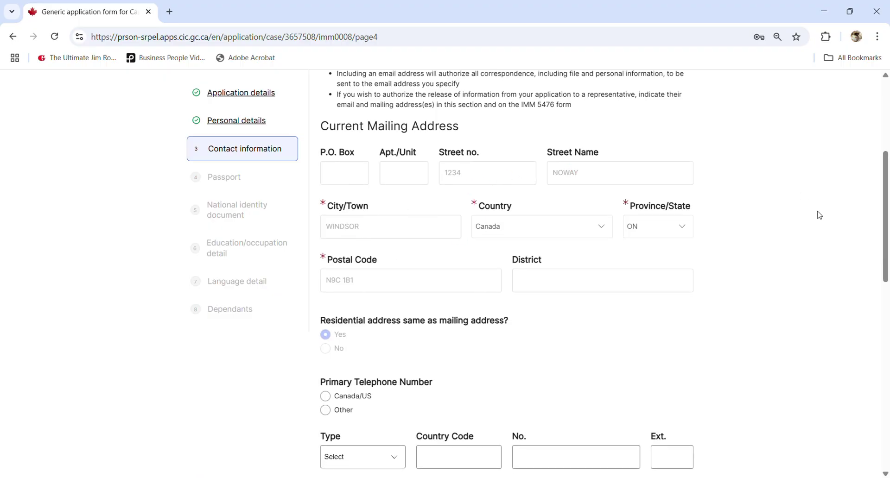
left_click_drag(887, 233, 888, 155)
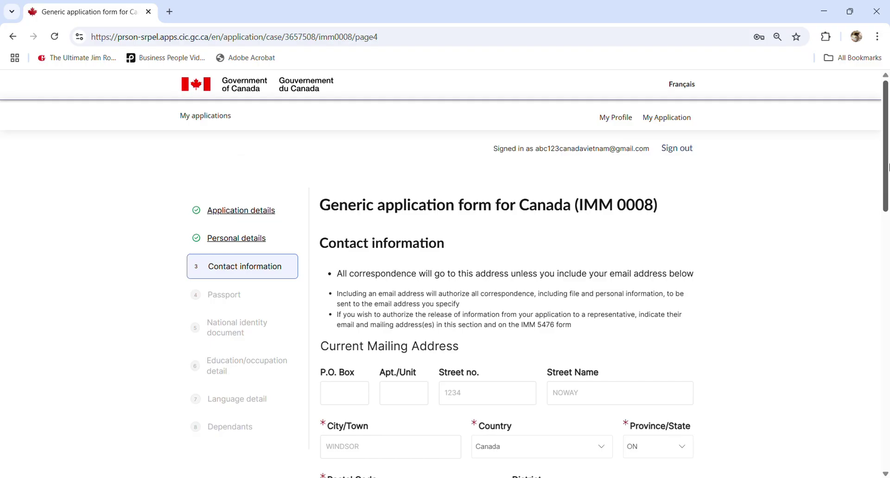
scroll(516, 182, "down", 1)
scroll(387, 320, "down", 4)
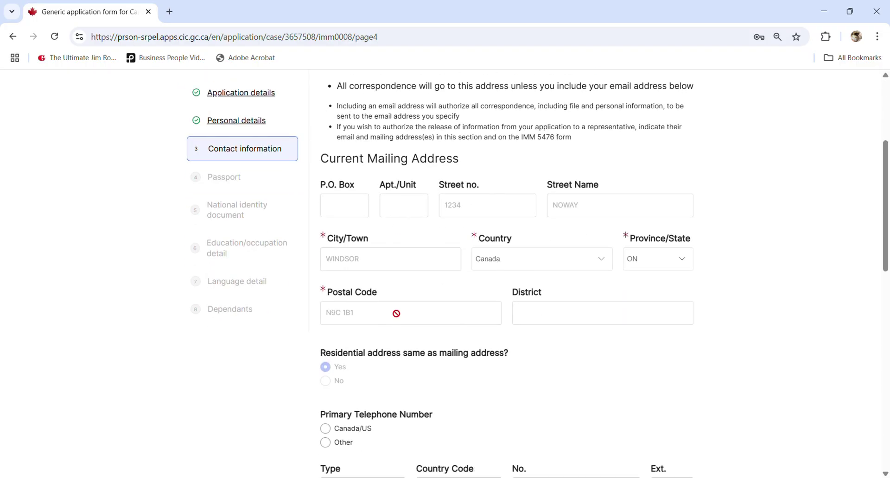
scroll(348, 315, "down", 3)
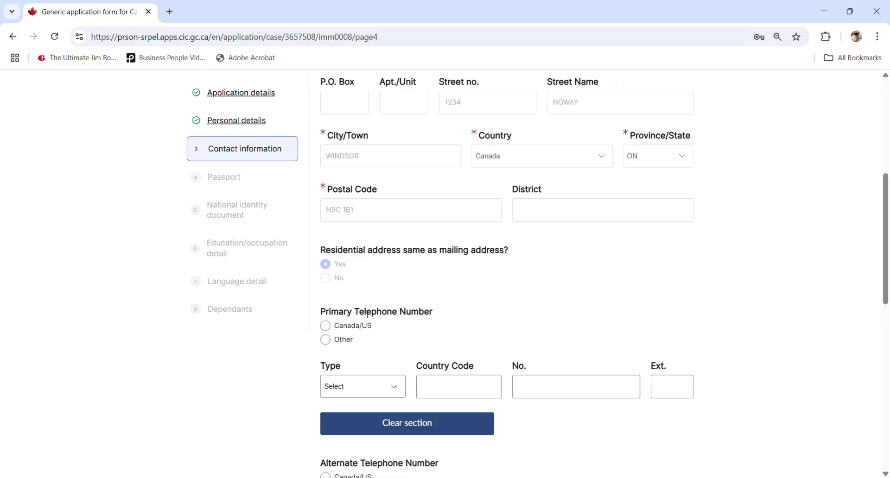
left_click(327, 328)
left_click(381, 393)
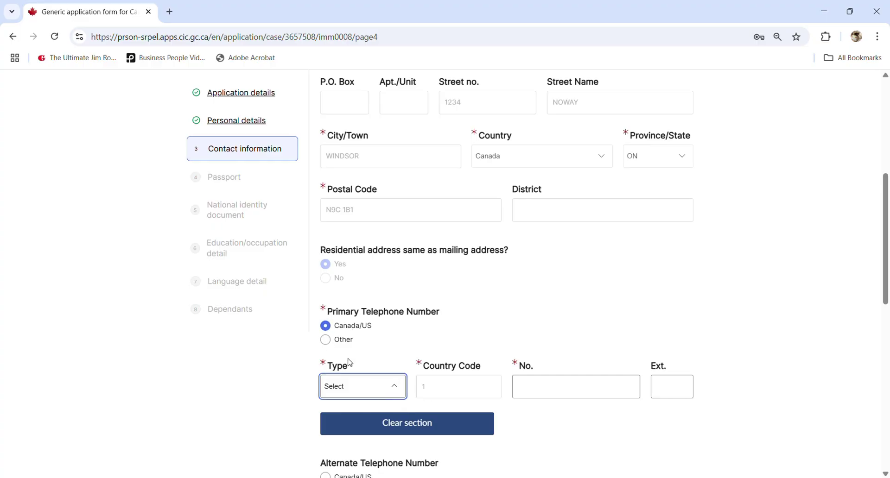
left_click(344, 331)
left_click(531, 391)
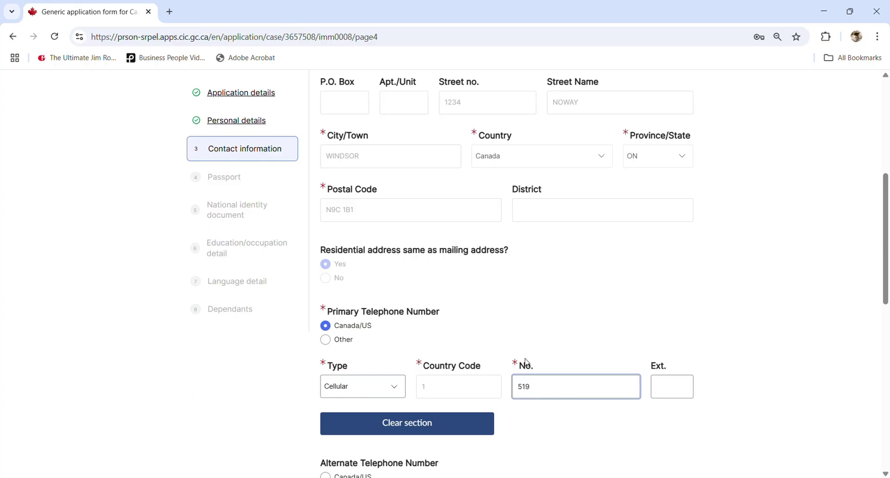
left_click(580, 438)
- Answer Yes to being contacted at the account's email address
scroll(588, 428, "down", 3)
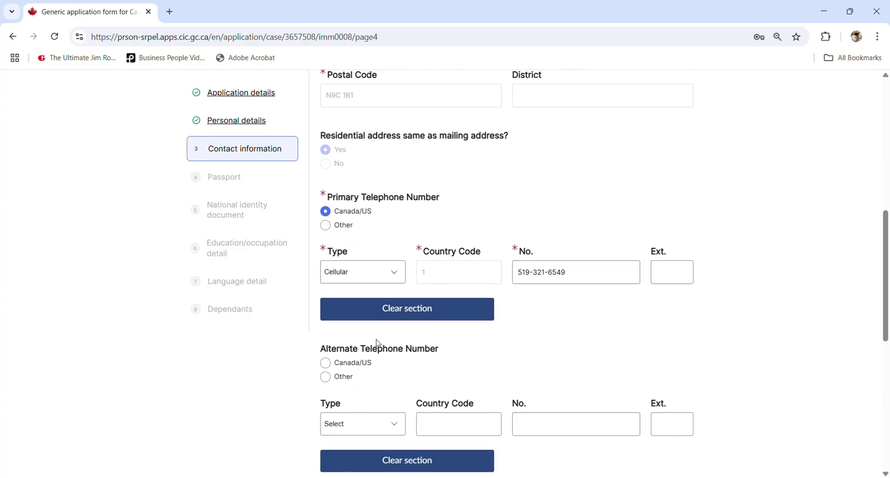
scroll(385, 354, "down", 5)
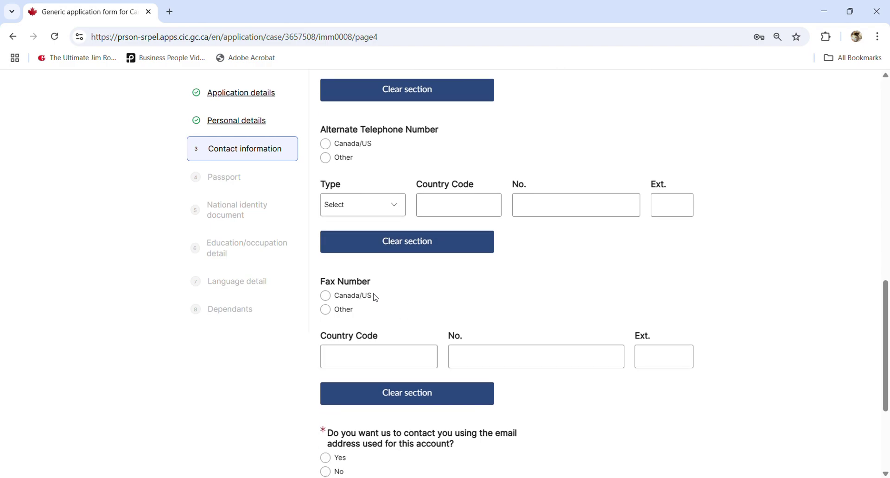
scroll(371, 325, "down", 2)
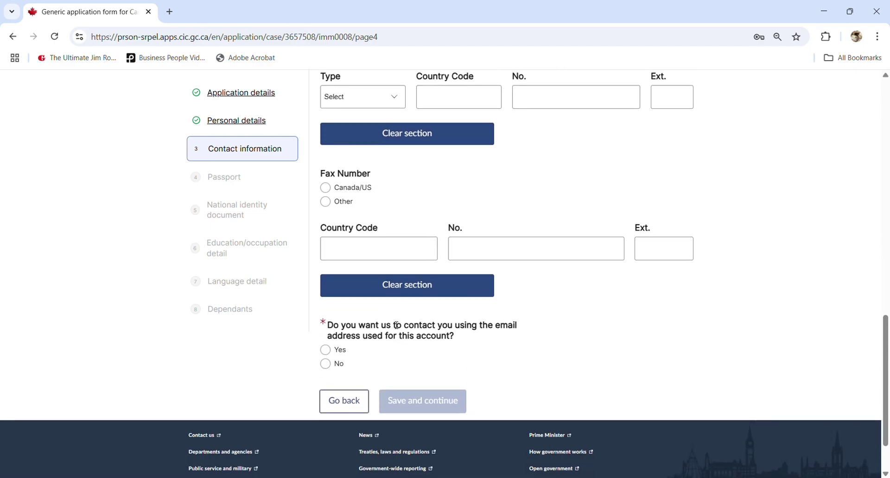
left_click(326, 351)
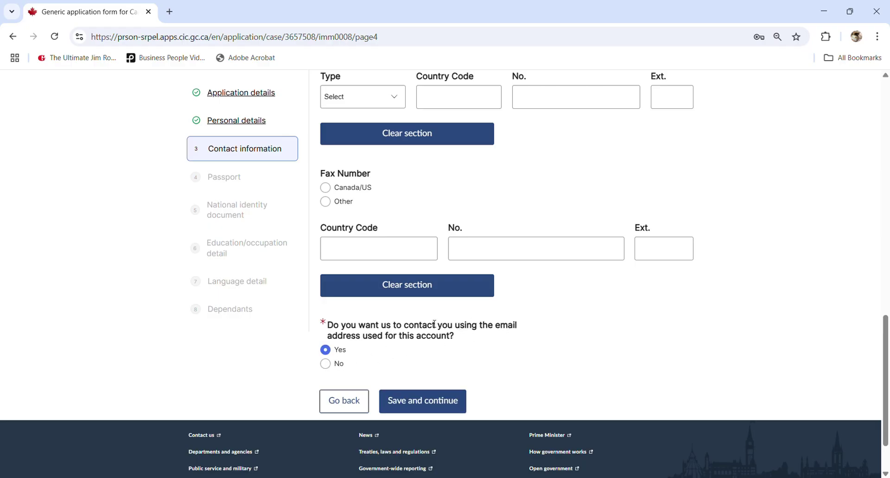
- Save contact information, then answer No to having a valid passport and submit it
left_click(410, 408)
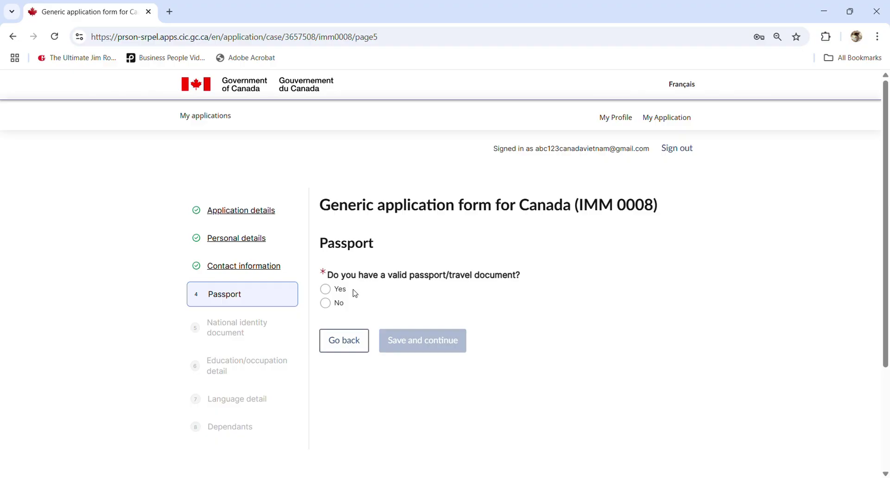
left_click_drag(389, 275, 521, 275)
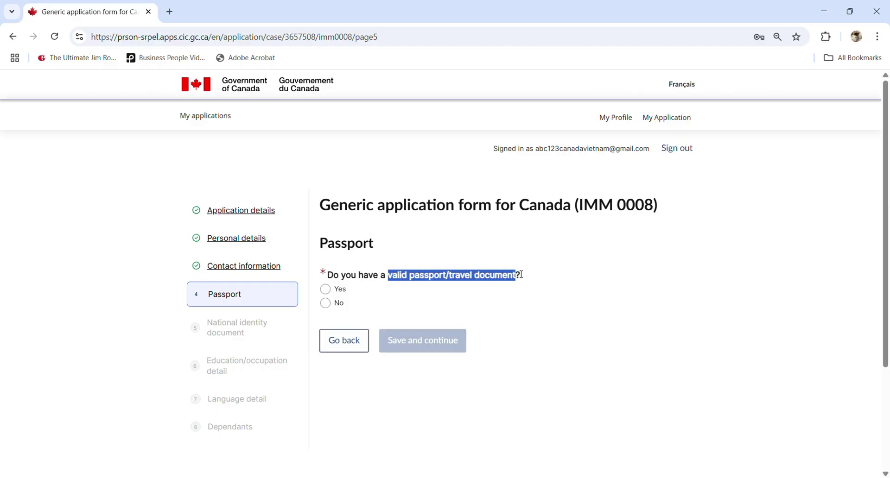
left_click(521, 275)
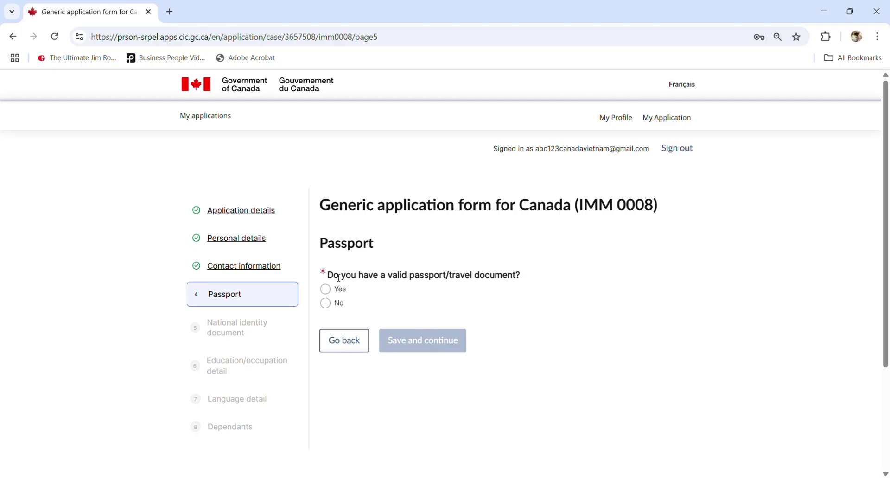
triple_click(527, 274)
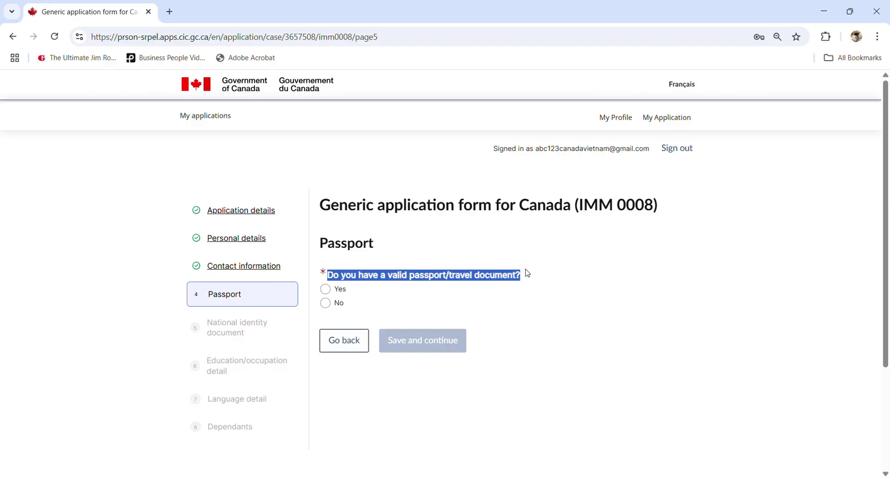
left_click(527, 274)
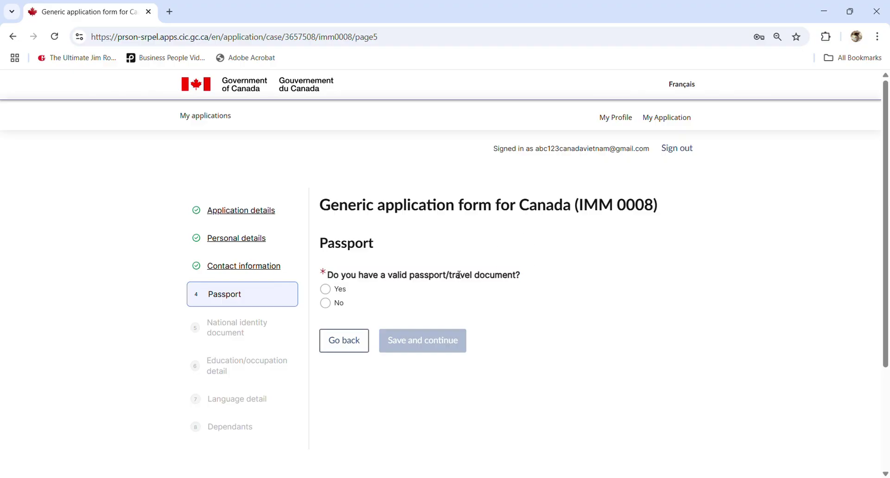
left_click(326, 305)
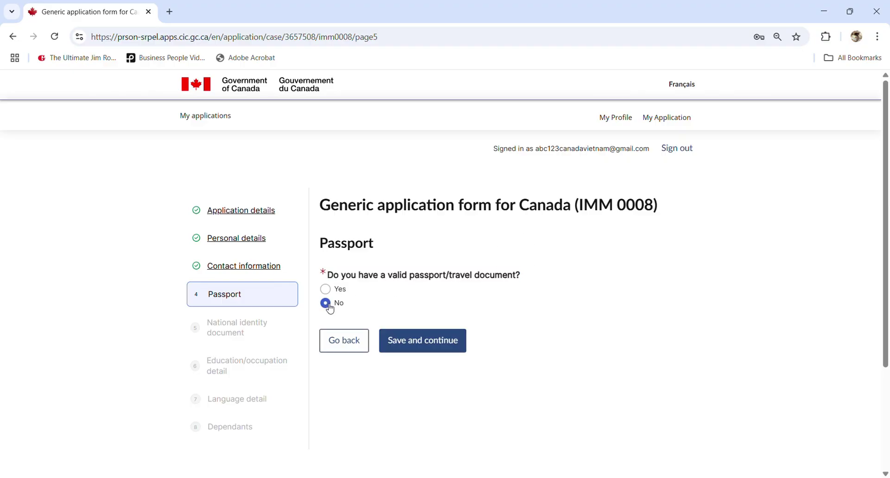
left_click(440, 348)
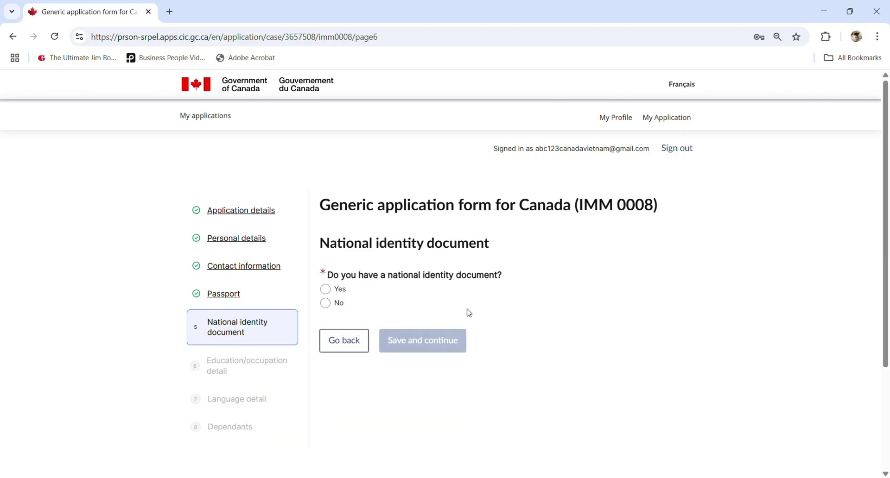
- Return to the Passport section, keep the answer No, and save it again
left_click(353, 345)
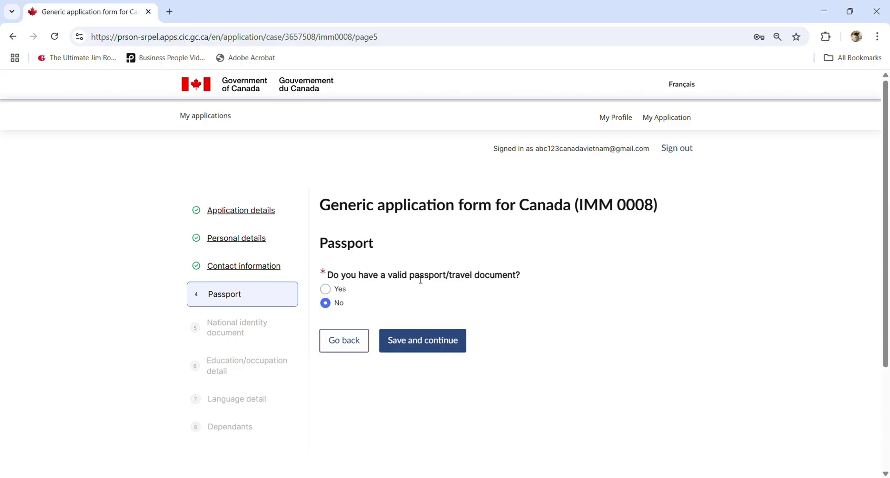
left_click(327, 291)
scroll(374, 339, "down", 2)
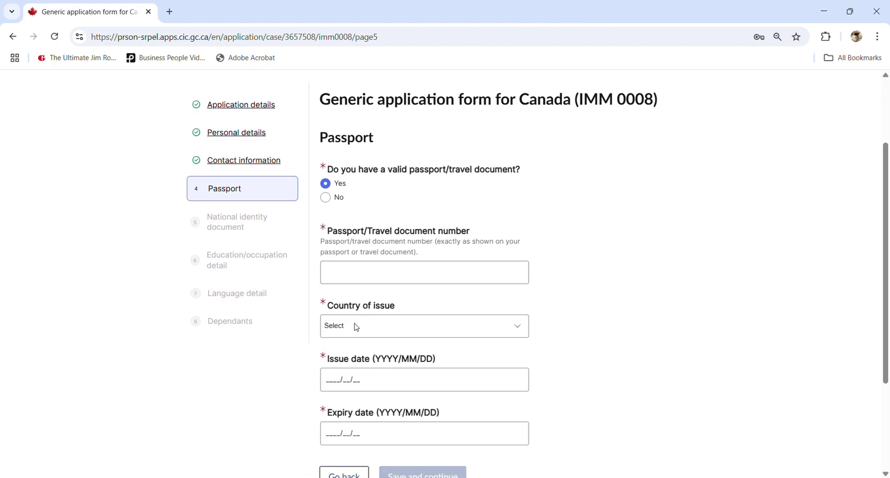
scroll(364, 334, "down", 1)
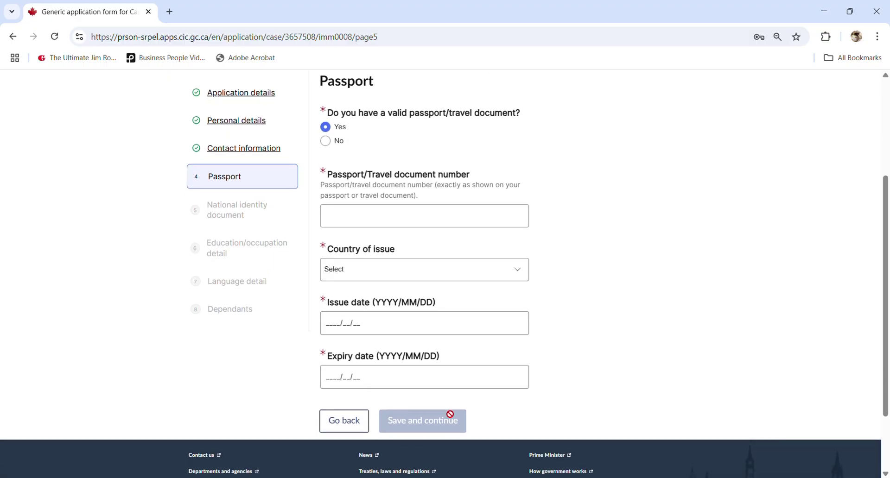
scroll(491, 374, "up", 3)
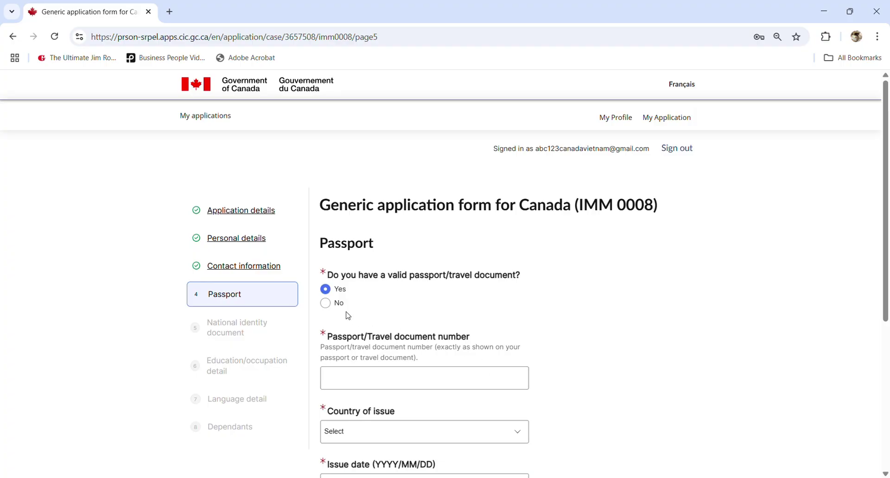
left_click(326, 304)
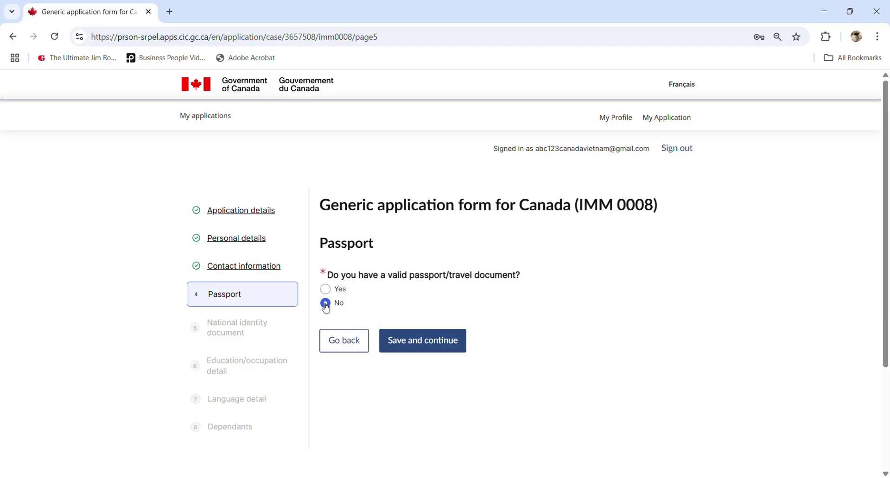
left_click(408, 345)
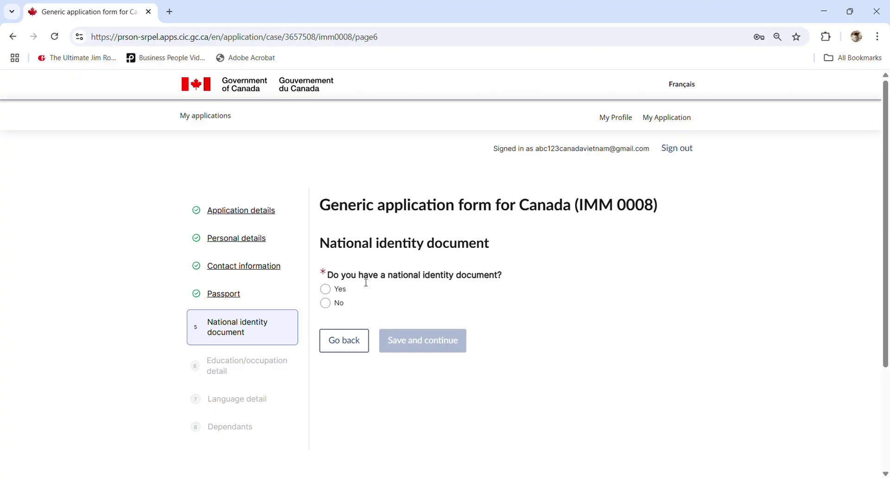
- Answer No to having a national identity document and save the section
left_click(329, 291)
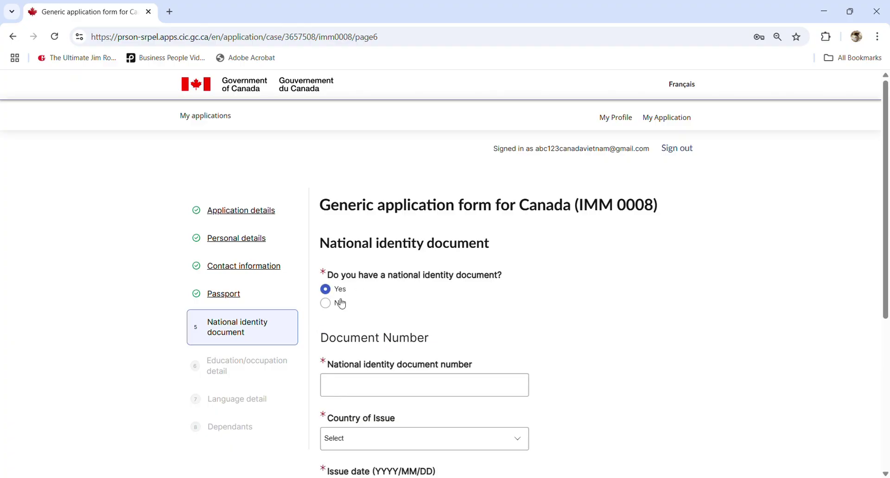
scroll(397, 366, "down", 4)
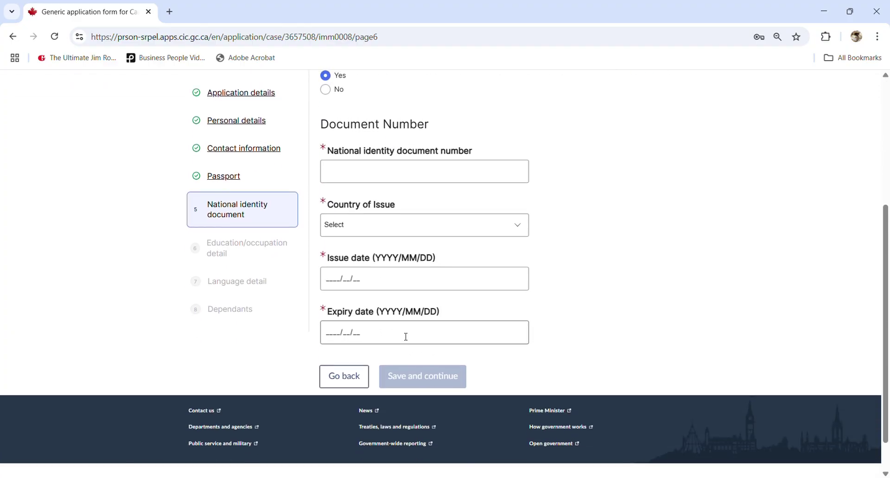
scroll(405, 337, "up", 3)
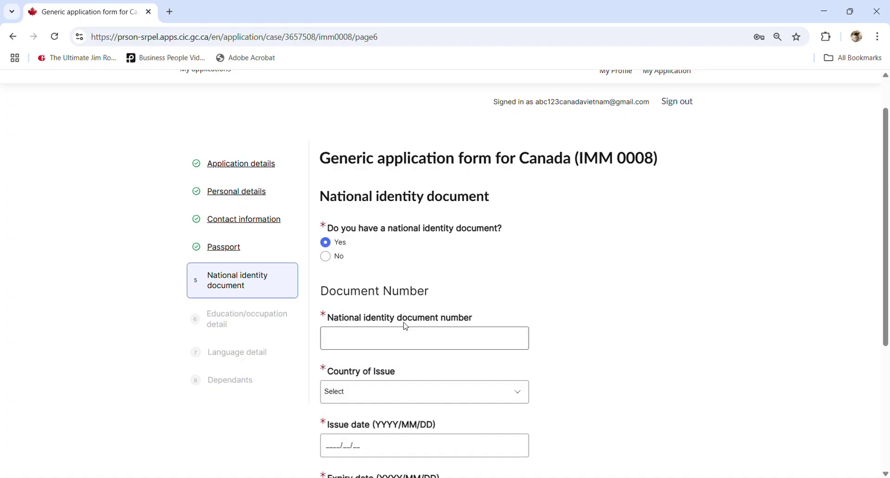
left_click(325, 256)
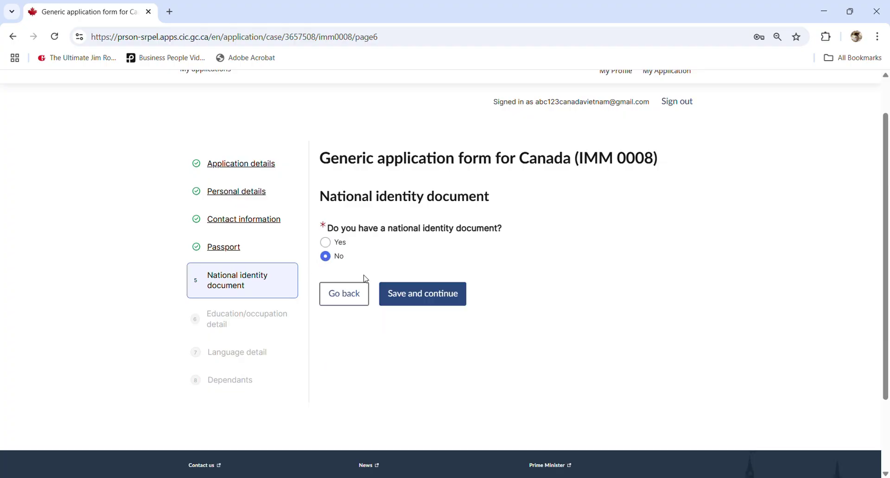
left_click(431, 302)
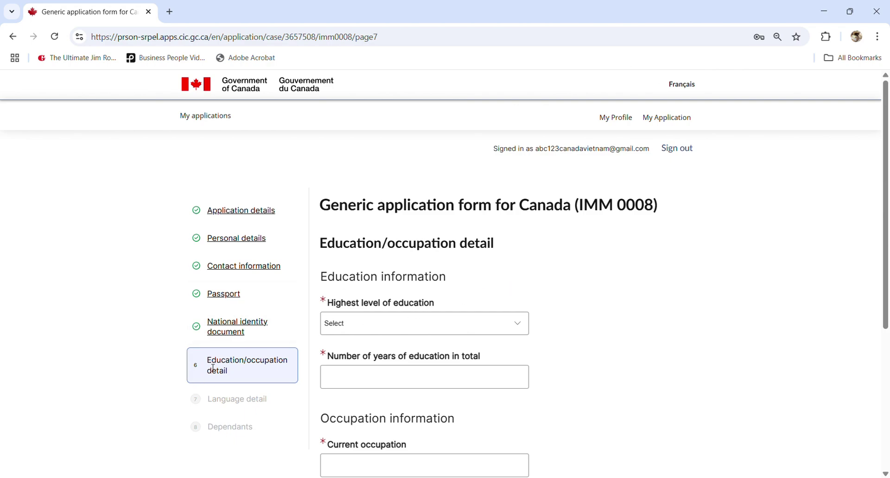
- Set highest education to Secondary or less with 6 total years of education
left_click_drag(208, 364, 243, 376)
left_click(243, 376)
scroll(419, 293, "down", 1)
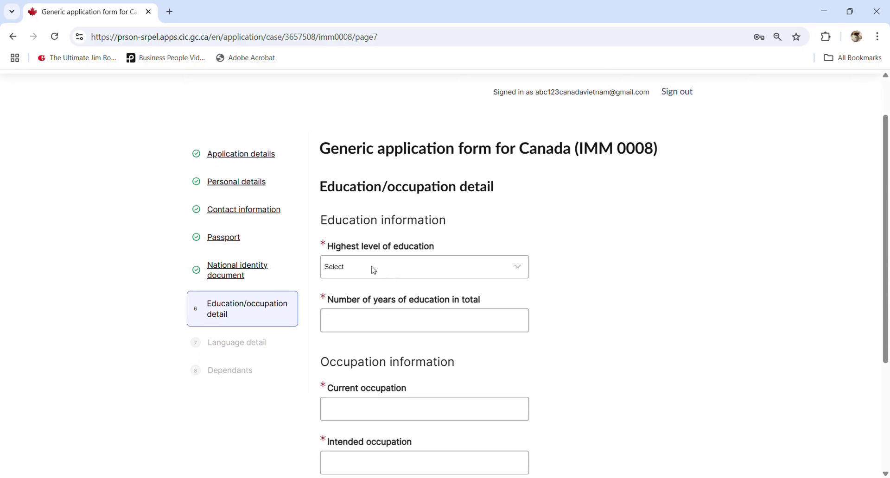
left_click(350, 267)
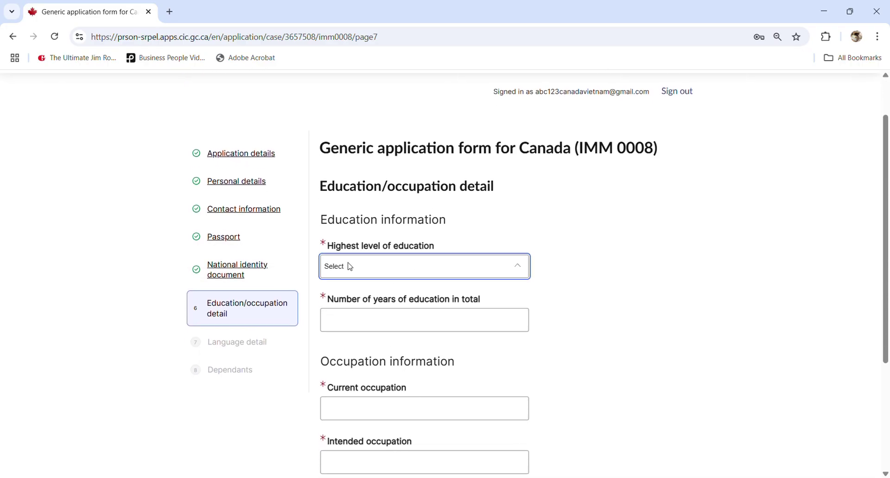
left_click(377, 319)
left_click(448, 314)
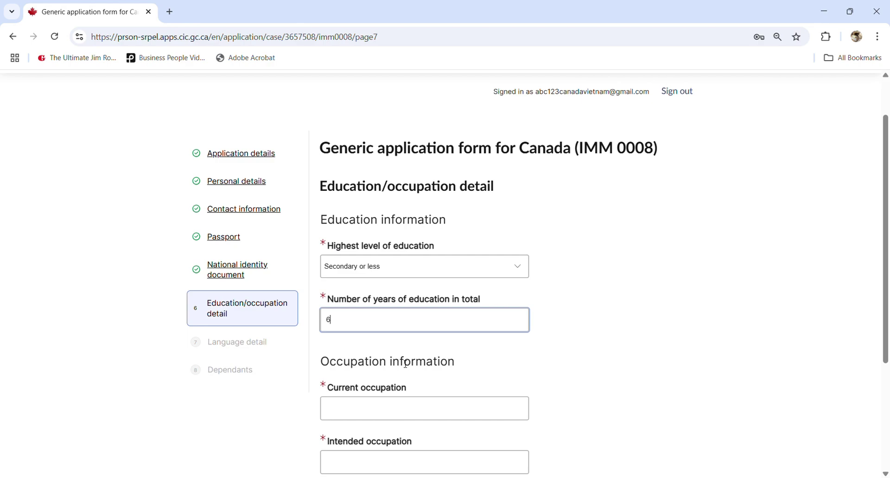
- Enter welder as both current and intended occupation and save the education details
scroll(406, 364, "down", 1)
left_click(380, 355)
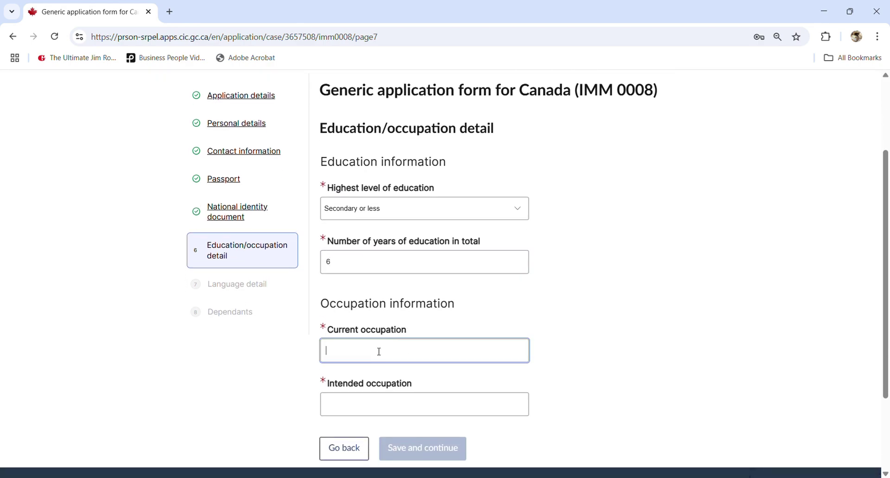
type("welder")
left_click(380, 412)
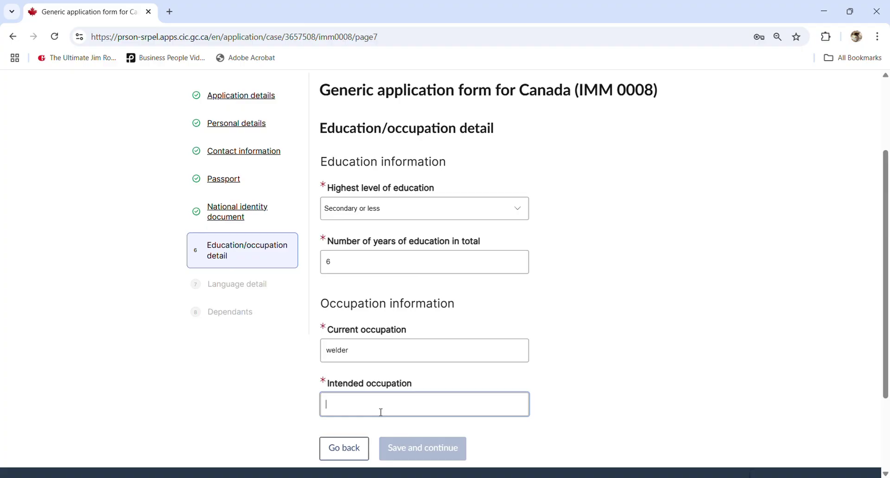
type("welder")
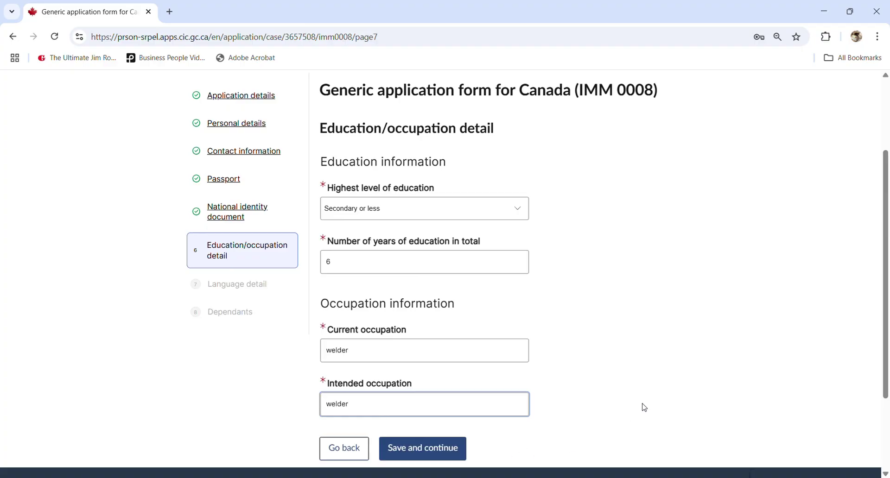
left_click(613, 378)
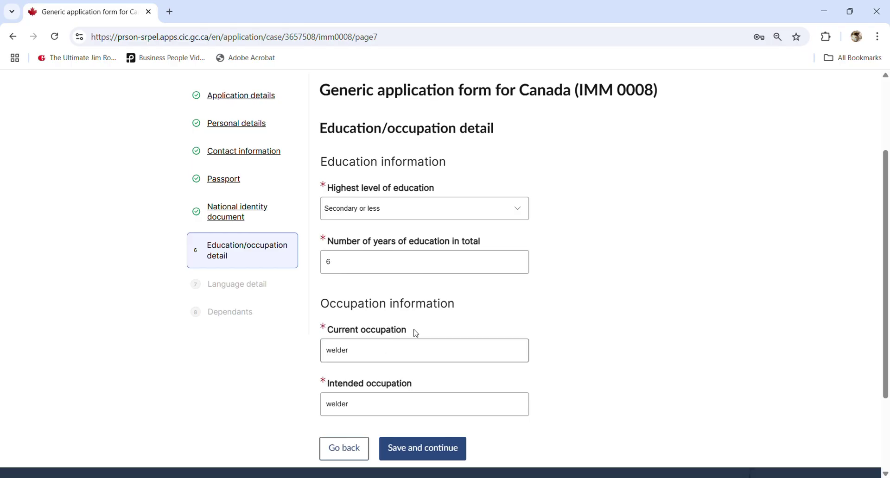
left_click(413, 387)
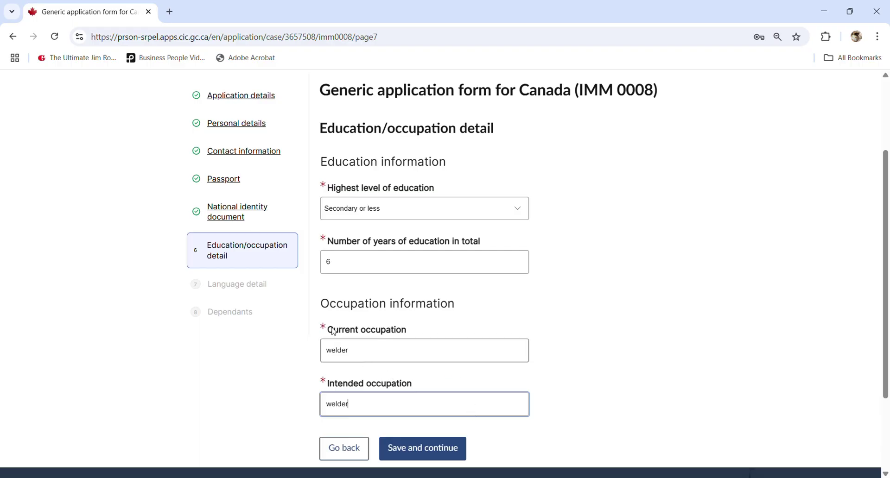
left_click(434, 456)
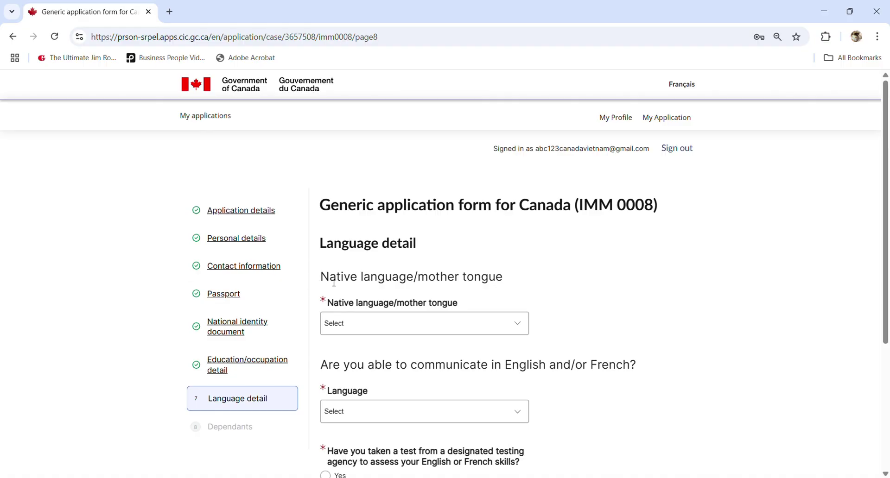
- Set native language to Vietnamese and communication language to English
left_click(472, 330)
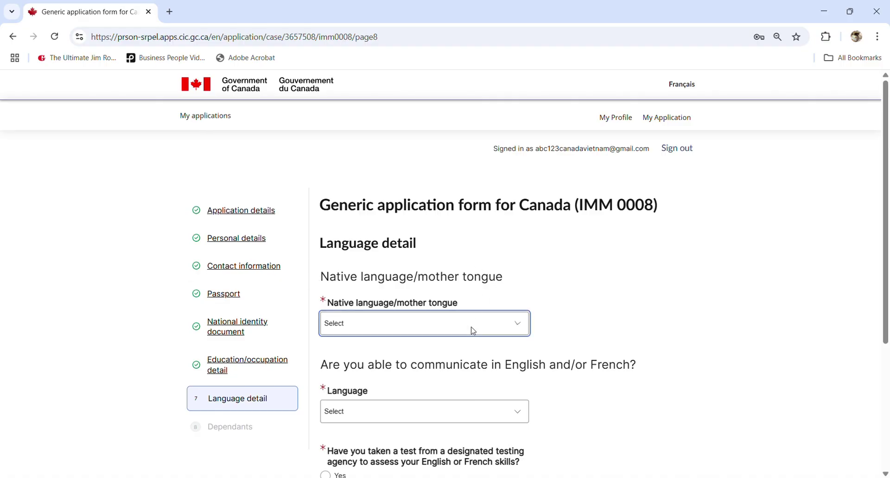
type("Vietnamese")
left_click(598, 309)
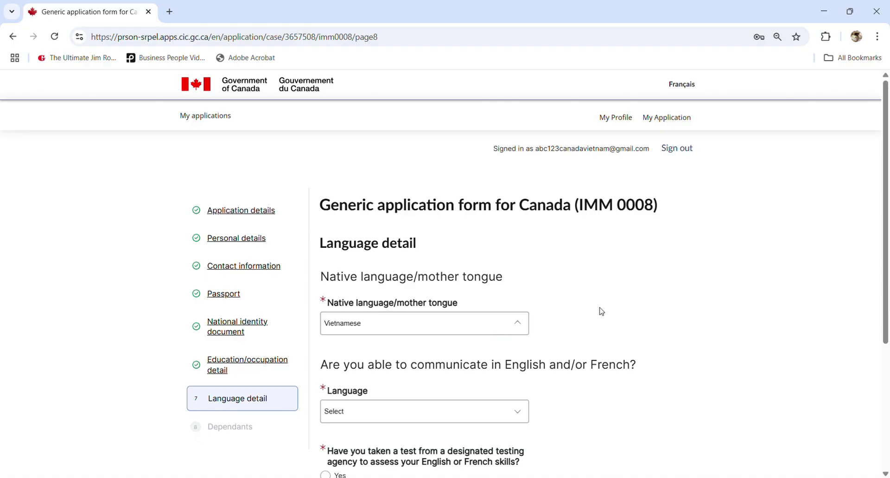
scroll(578, 326, "down", 1)
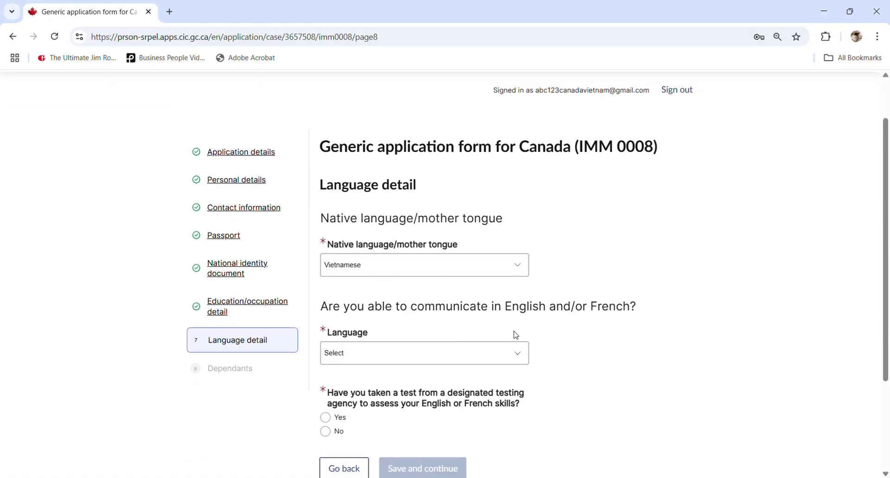
left_click(388, 359)
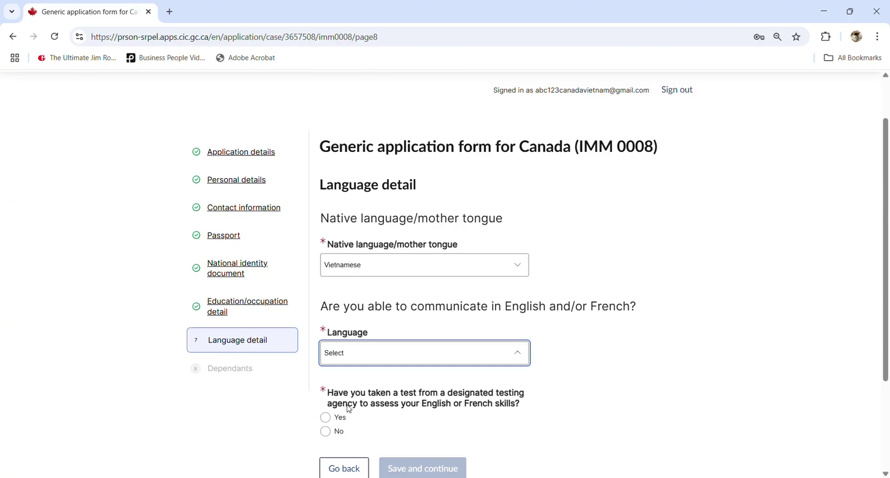
left_click(349, 409)
left_click(561, 386)
- Answer No to having taken a language test and save the language section
scroll(435, 378, "down", 2)
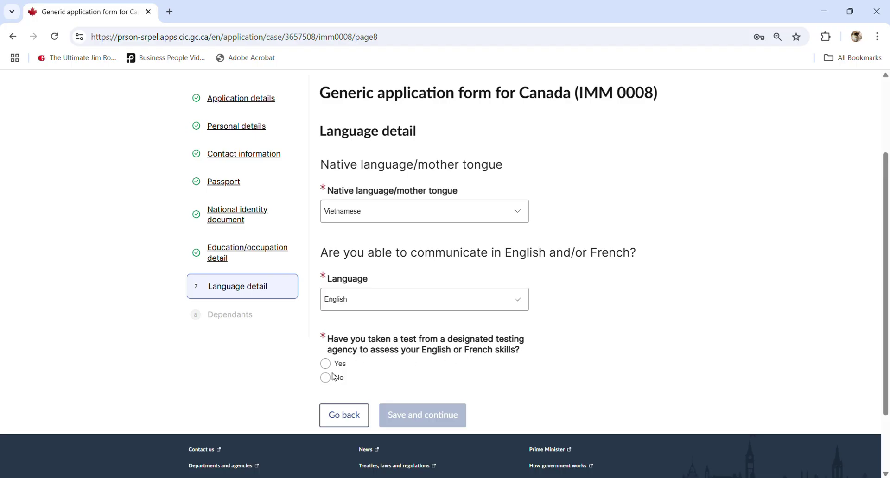
left_click(326, 377)
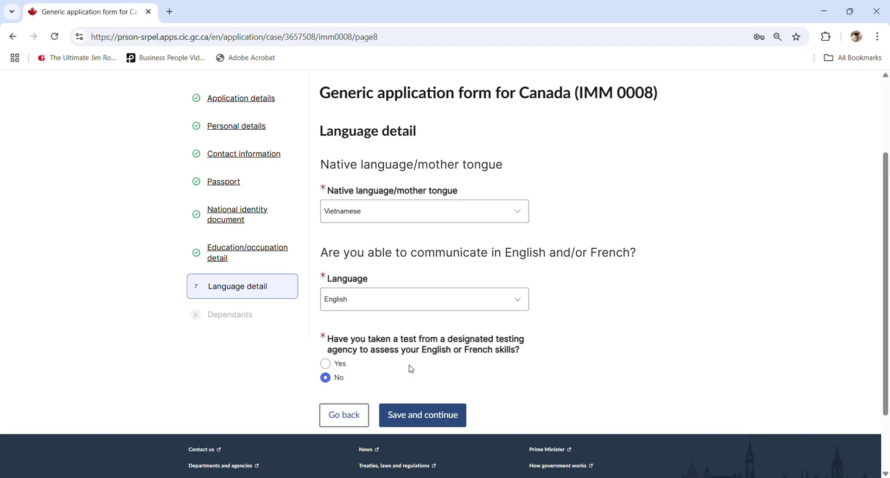
left_click(423, 422)
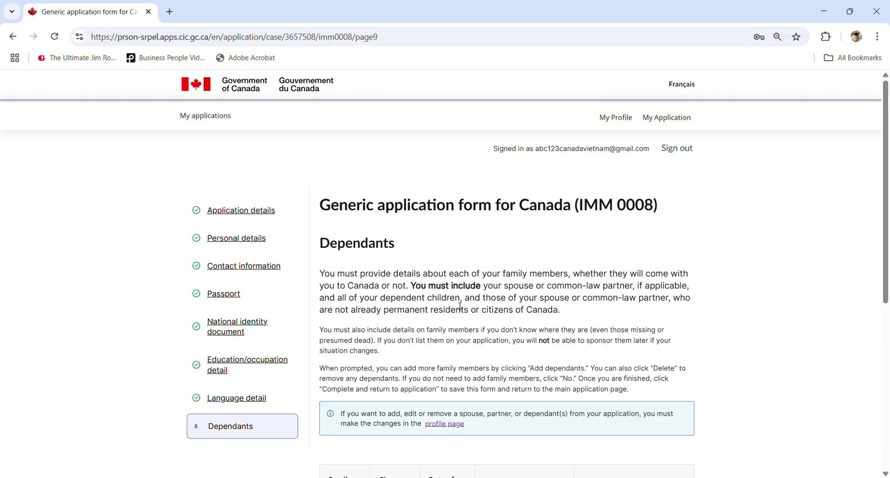
- Check both dependants' dates of birth on the Dependants page, then go to My Profile
scroll(392, 313, "down", 3)
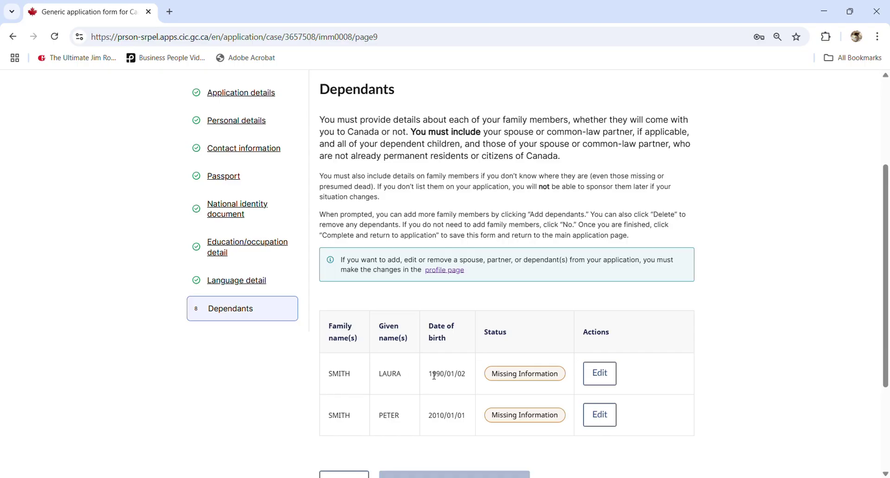
left_click_drag(429, 375, 472, 377)
left_click_drag(428, 416, 464, 414)
left_click(464, 414)
scroll(464, 408, "down", 3)
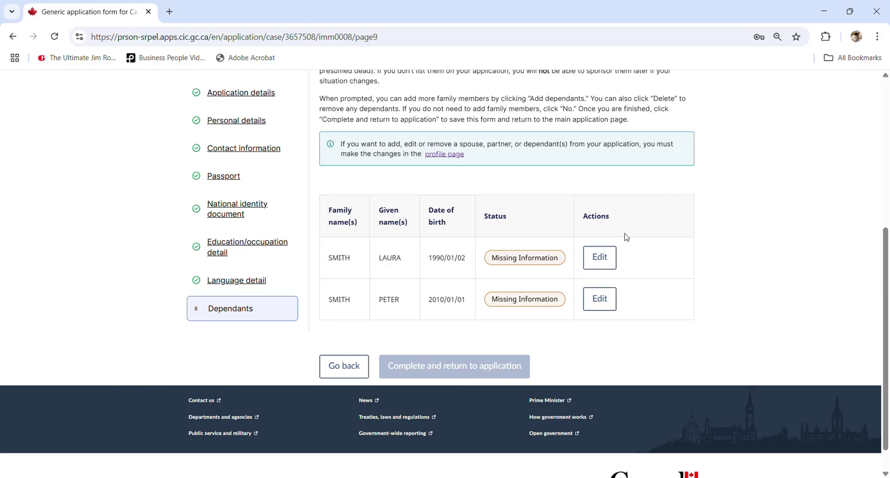
scroll(640, 246, "up", 4)
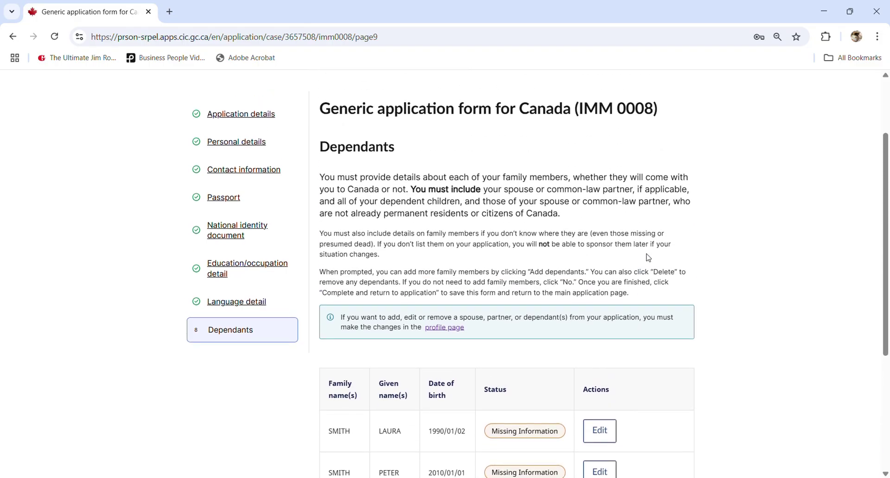
scroll(649, 254, "up", 2)
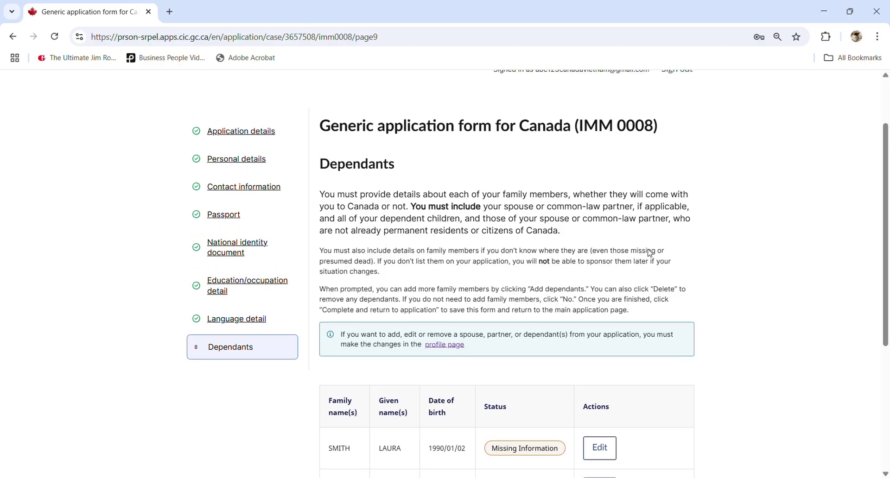
scroll(504, 341, "down", 6)
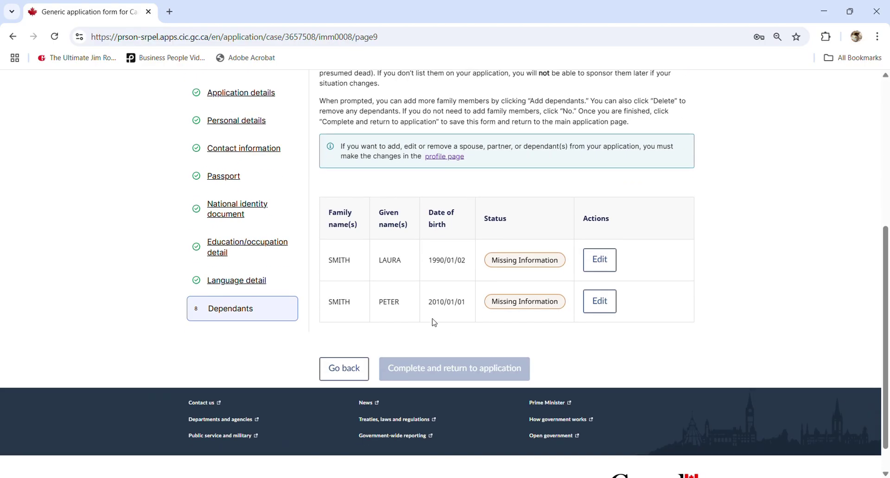
scroll(433, 320, "up", 6)
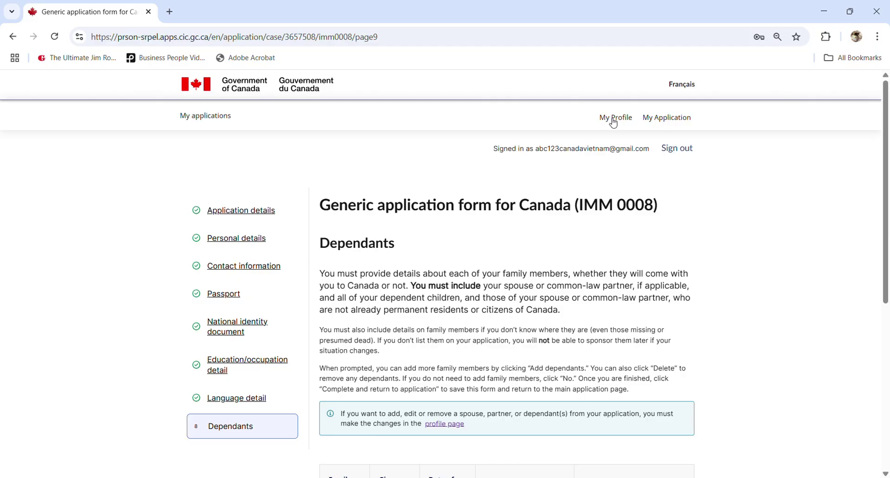
left_click(614, 119)
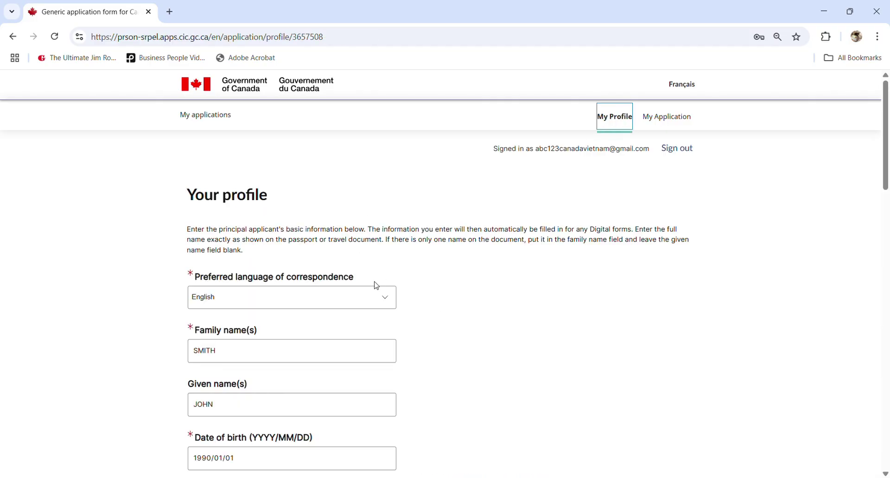
scroll(371, 294, "down", 10)
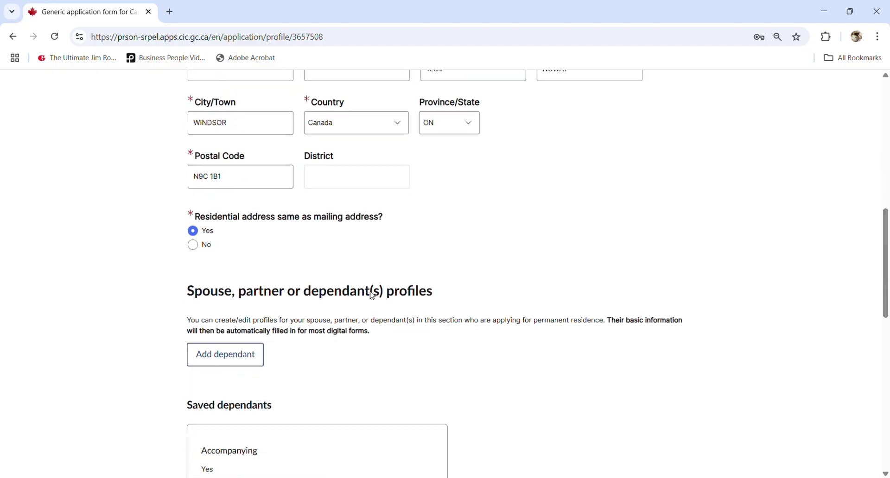
scroll(370, 294, "down", 5)
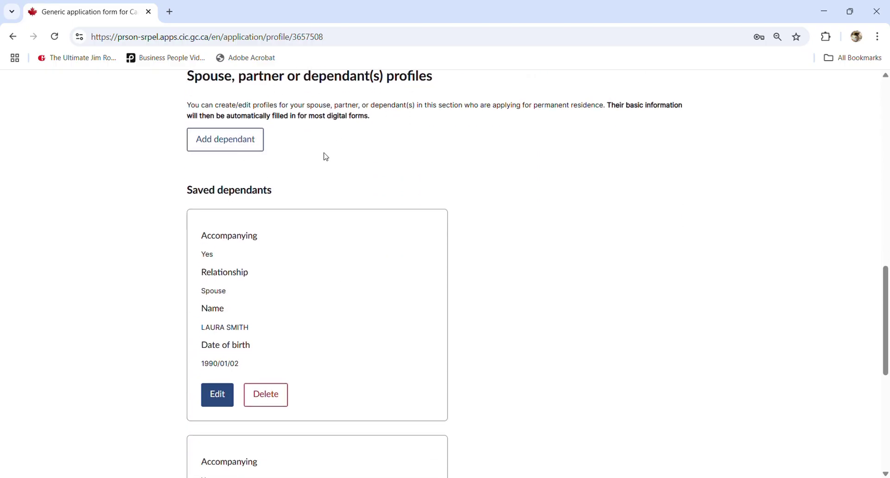
scroll(230, 252, "down", 1)
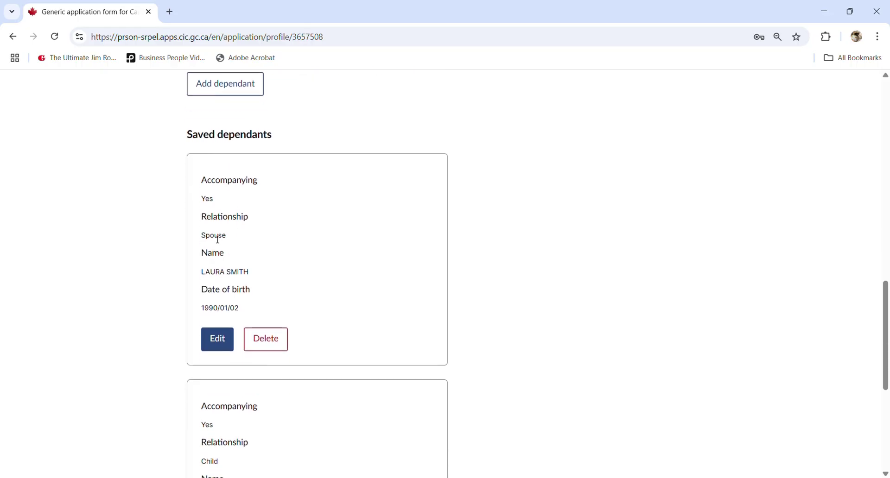
double_click(218, 237)
scroll(225, 279, "down", 4)
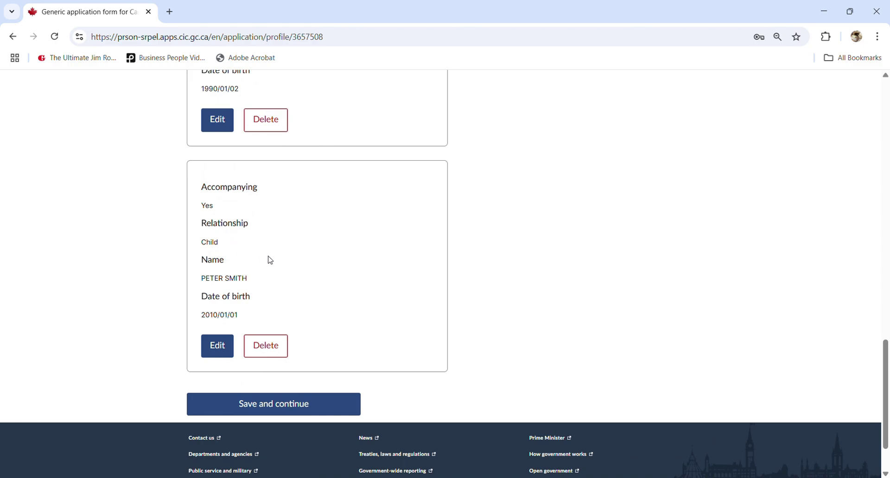
scroll(624, 351, "up", 5)
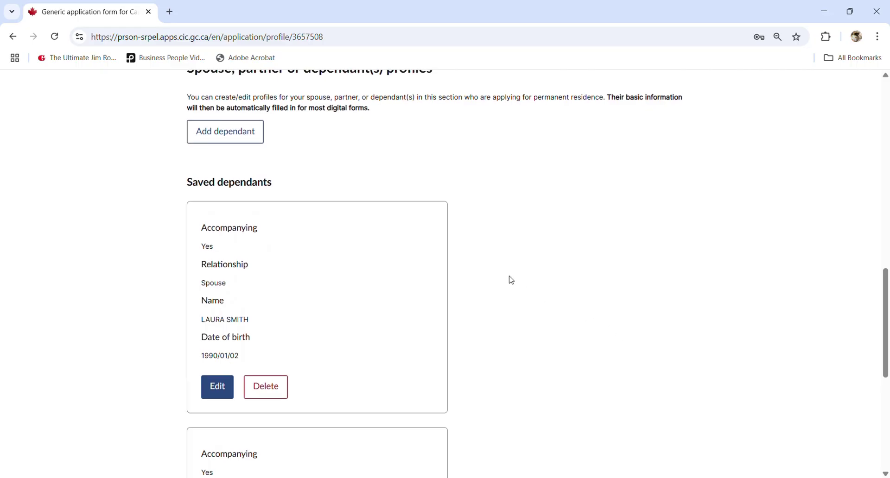
scroll(503, 257, "up", 1)
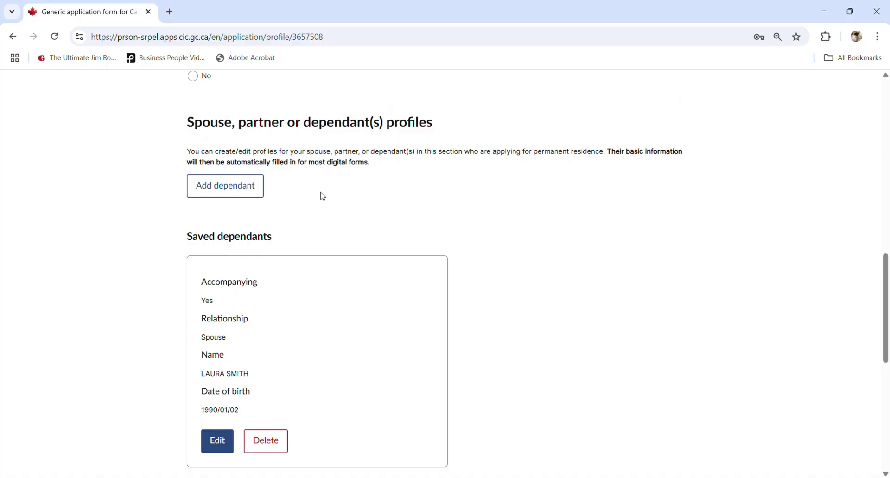
- Add a new non-accompanying dependant with relationship Step-Child
left_click(254, 191)
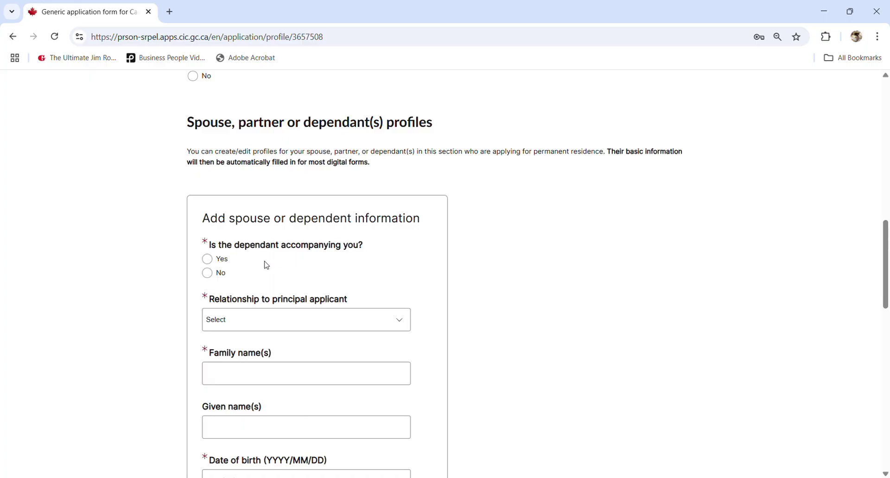
left_click(222, 274)
left_click(234, 324)
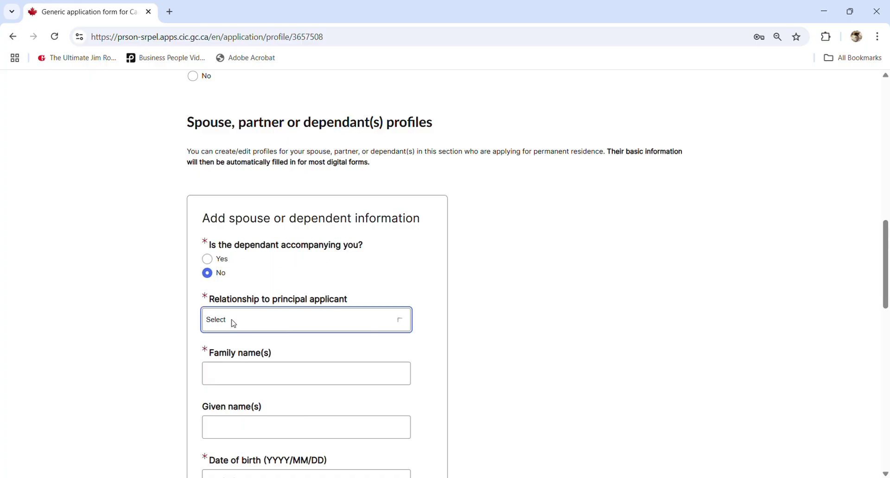
left_click(239, 266)
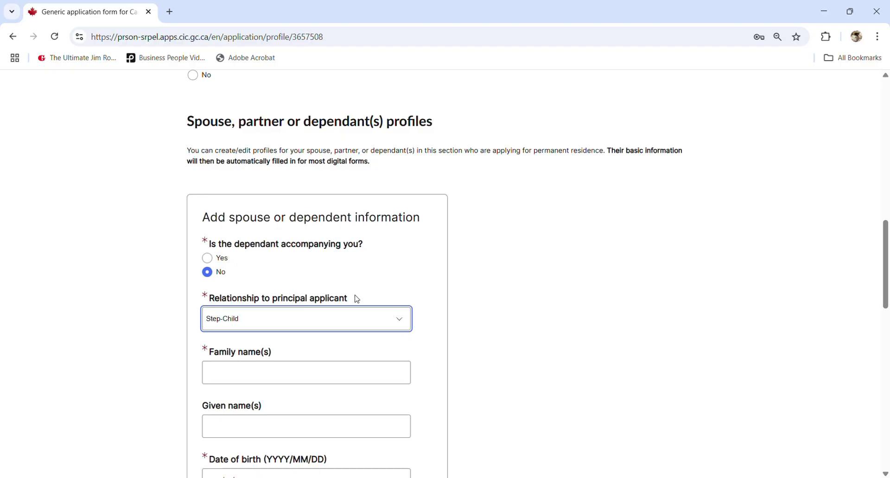
- Fill in the step-child's family and given names and birth date 2021/01/01
scroll(362, 302, "down", 1)
left_click(300, 318)
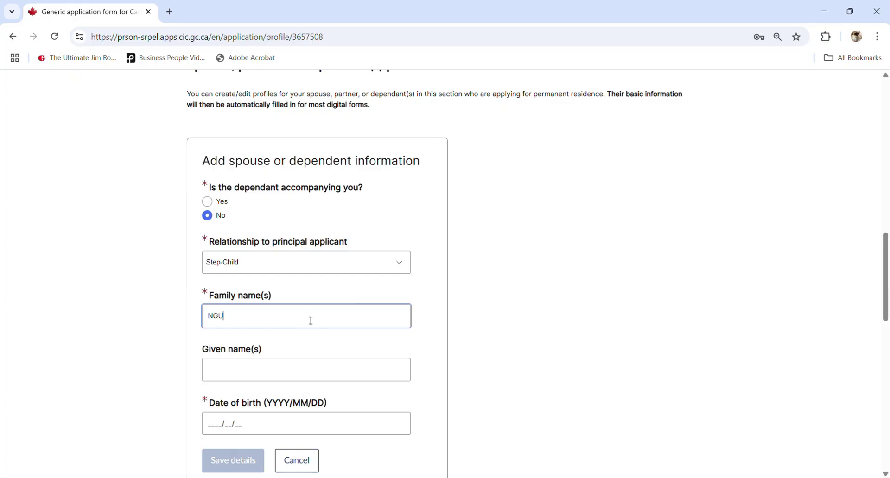
left_click(266, 374)
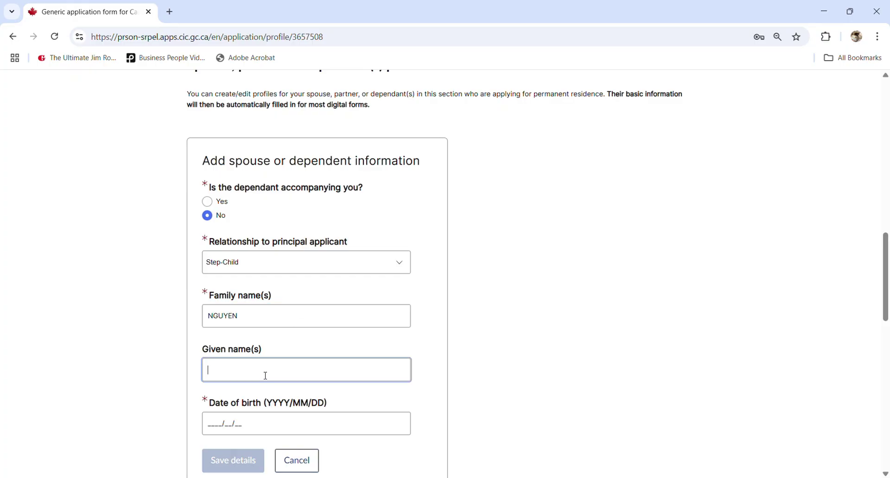
scroll(241, 380, "down", 1)
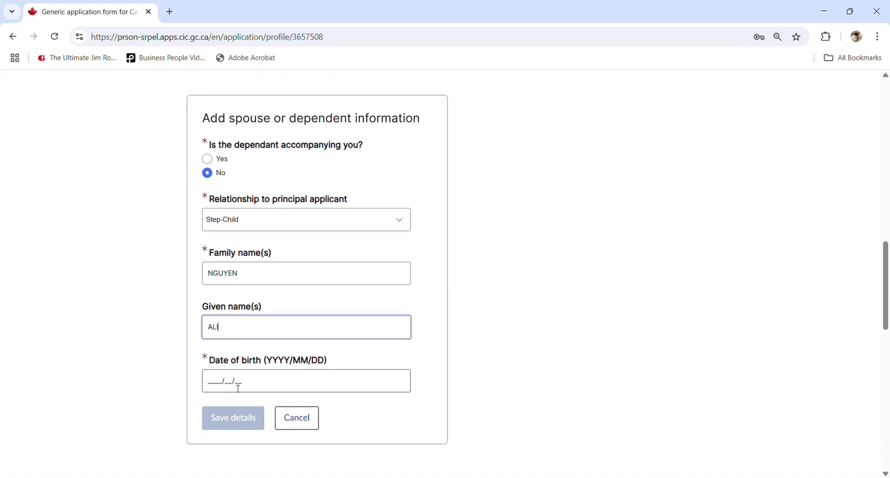
left_click(214, 366)
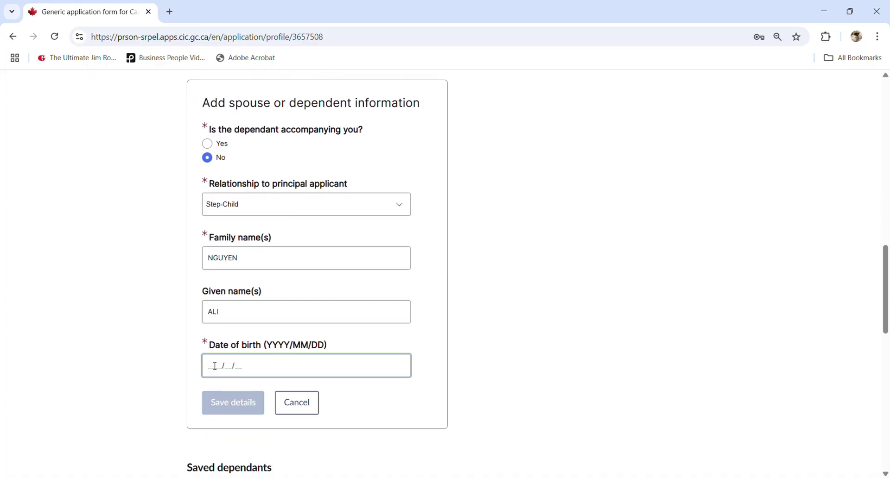
type("2021/01/01")
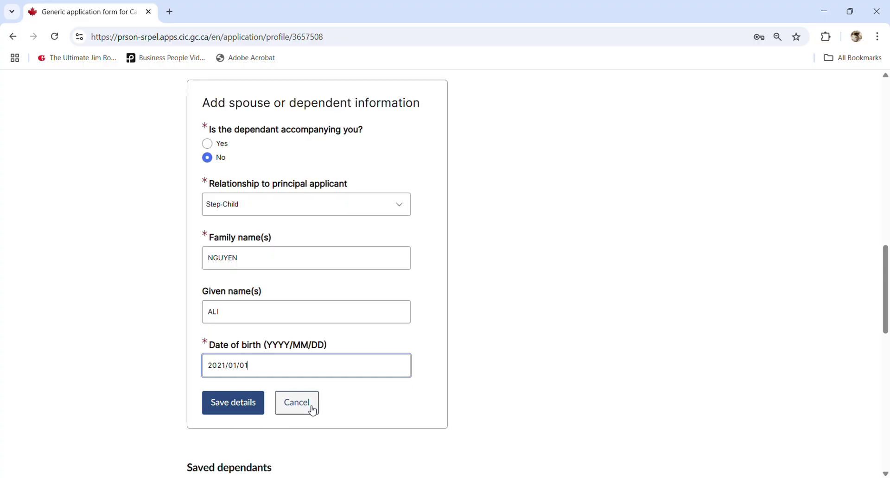
- Recheck the relationship choice, then discard the unsaved step-child entry
left_click(317, 209)
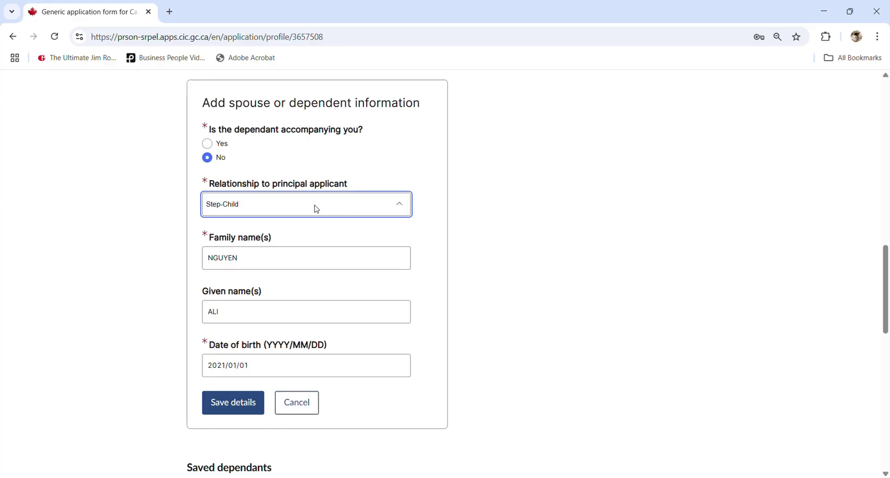
left_click(442, 271)
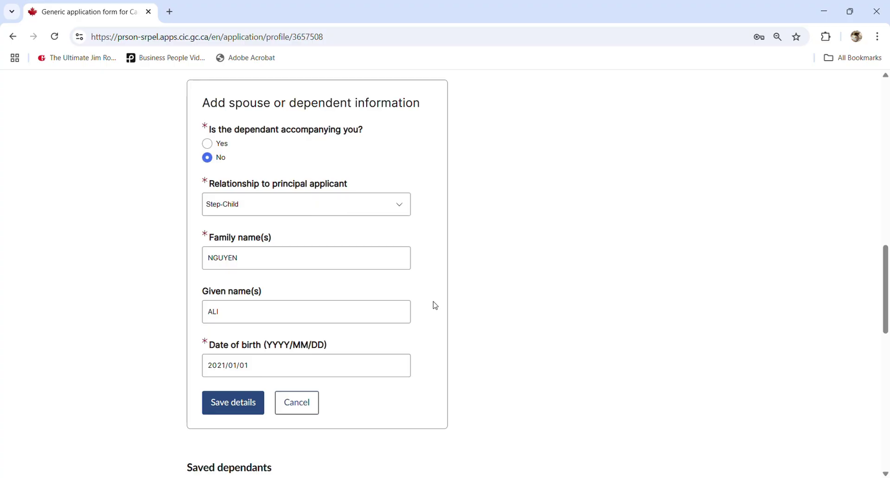
left_click(312, 410)
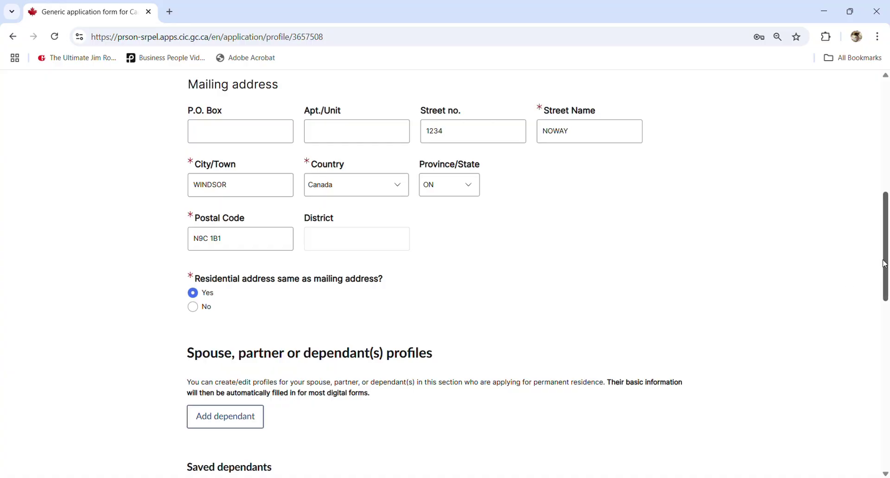
- Go to My Application and reopen the IMM 0008 form for editing
left_click_drag(885, 264, 885, 410)
left_click_drag(885, 371, 884, 7)
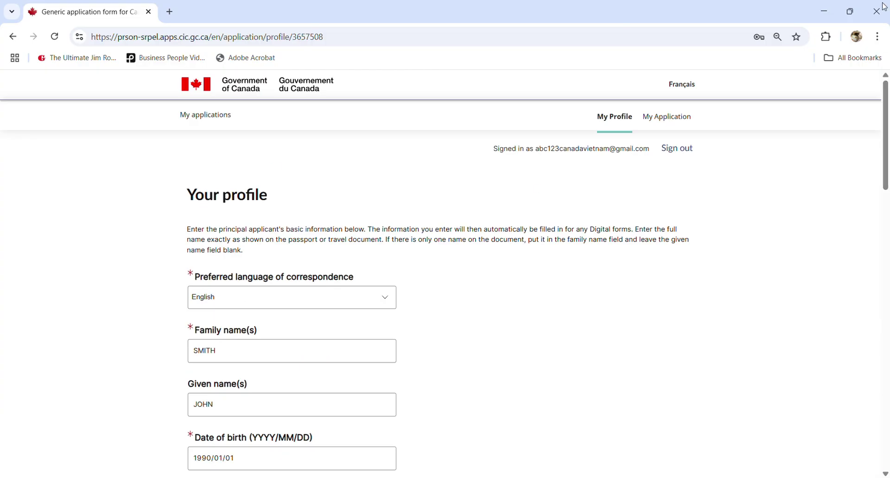
left_click(660, 116)
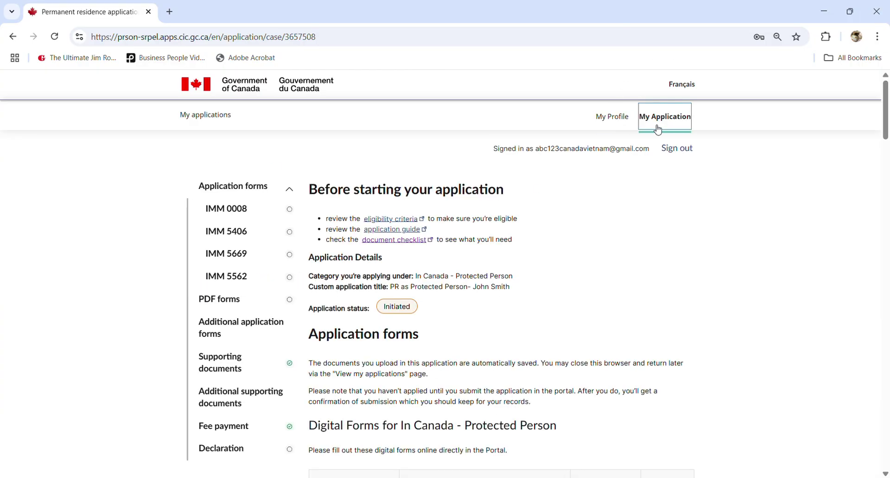
scroll(552, 250, "down", 8)
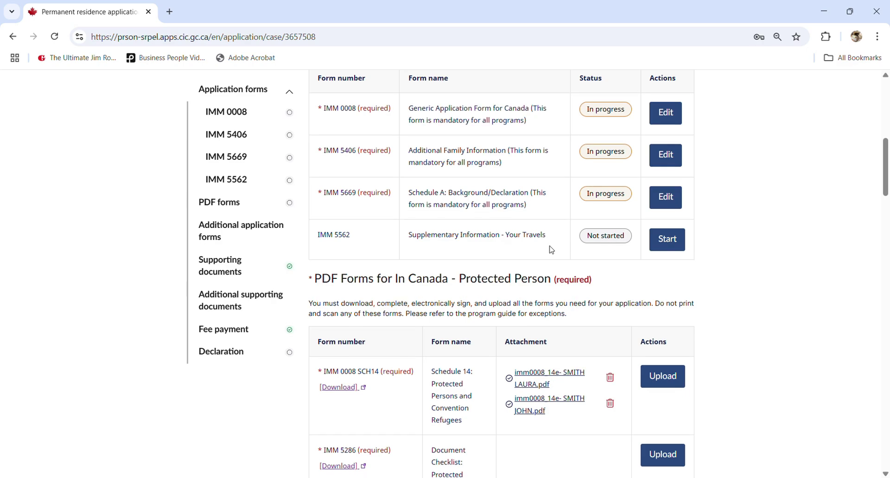
scroll(497, 209, "up", 1)
scroll(497, 209, "up", 2)
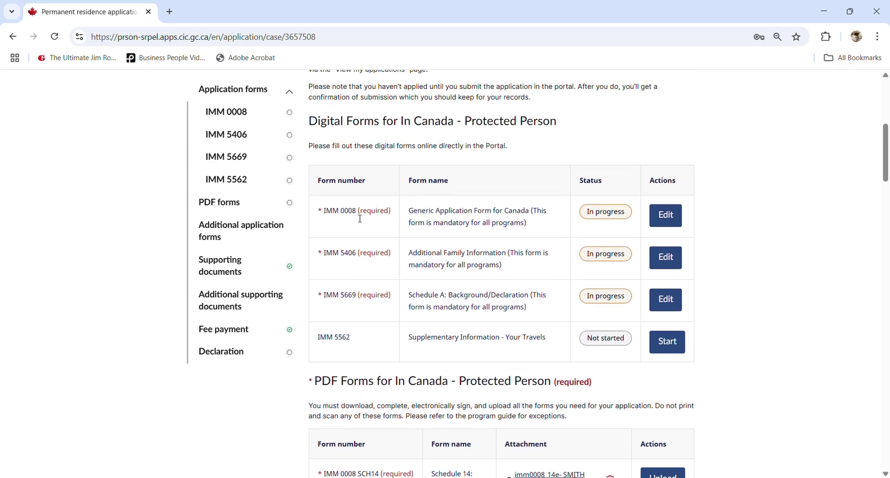
left_click(669, 218)
- Re-save the Application details, Personal details and Contact information sections unchanged
scroll(594, 251, "down", 3)
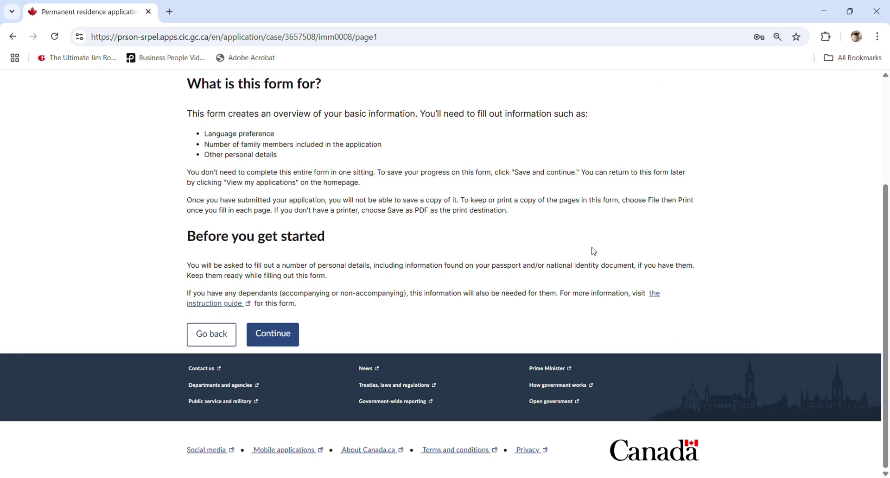
left_click(256, 347)
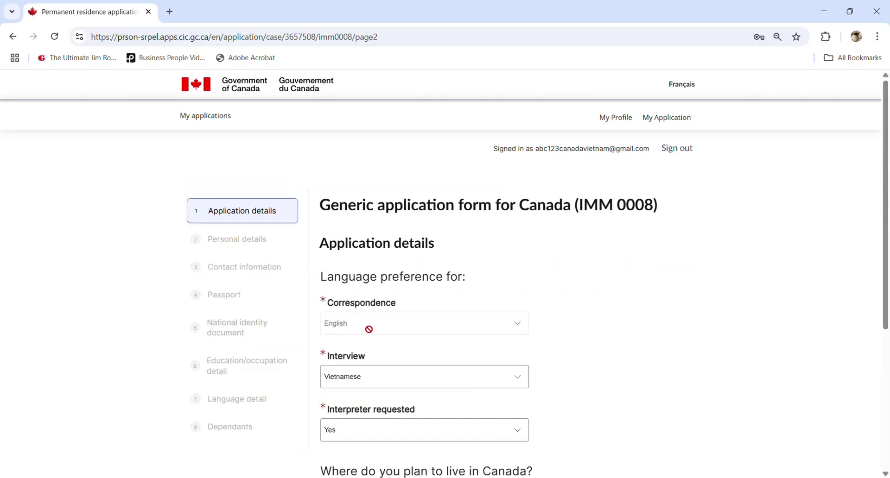
scroll(366, 331, "down", 5)
left_click(421, 335)
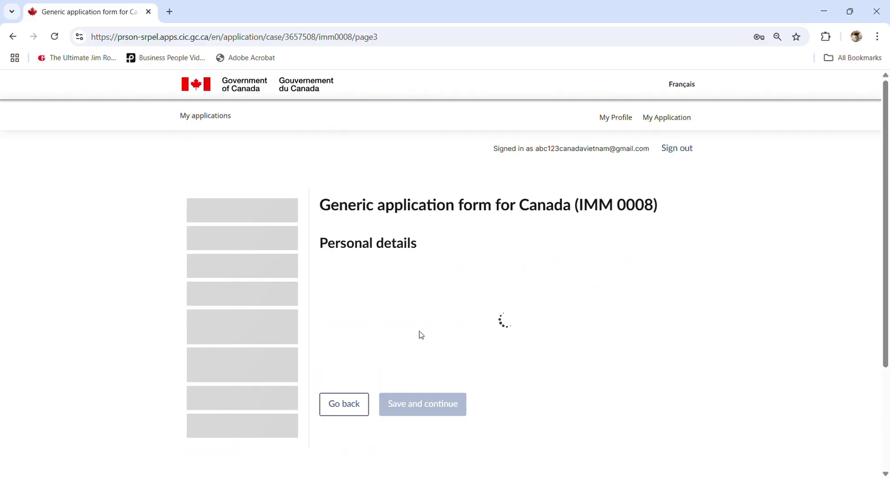
scroll(423, 334, "down", 5)
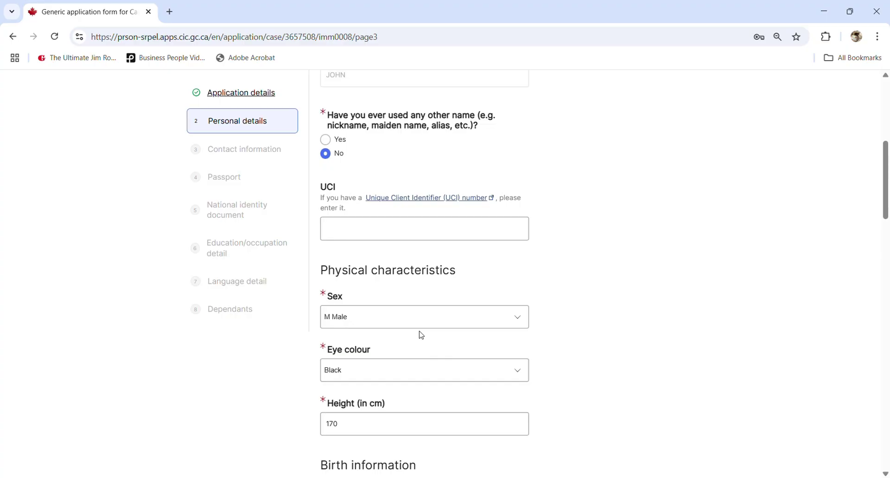
scroll(421, 334, "down", 15)
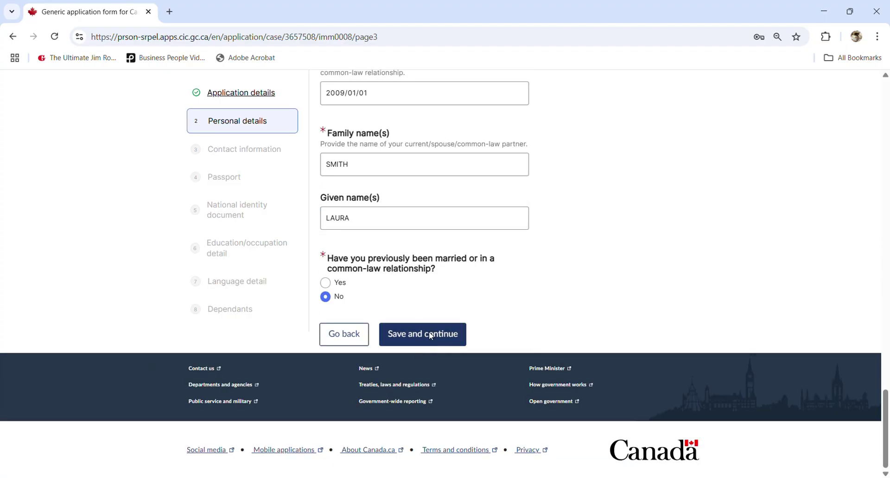
left_click(430, 337)
scroll(445, 315, "down", 15)
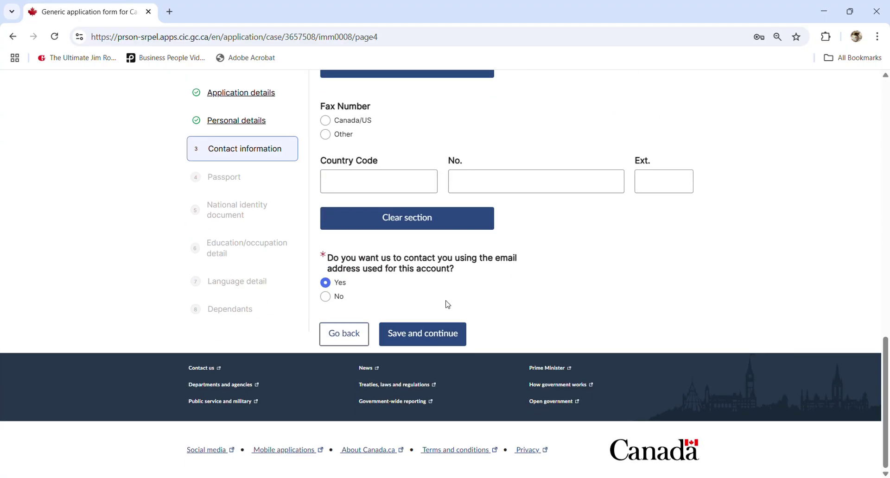
left_click(439, 334)
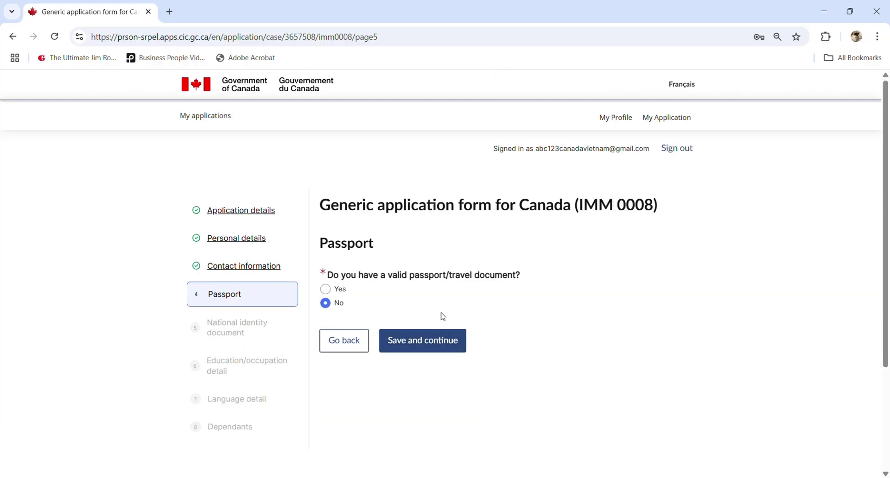
- Re-save the Passport, National identity, Education and Language sections to reach Dependants
scroll(443, 316, "down", 3)
left_click(443, 202)
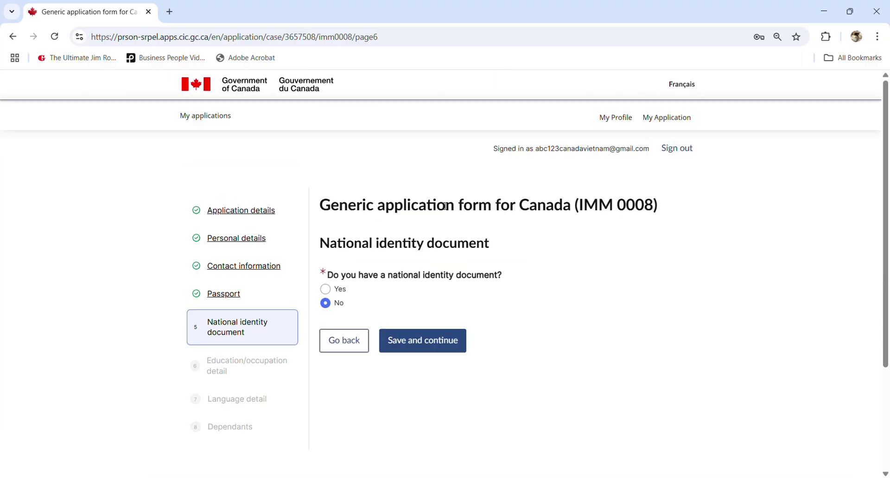
left_click(415, 342)
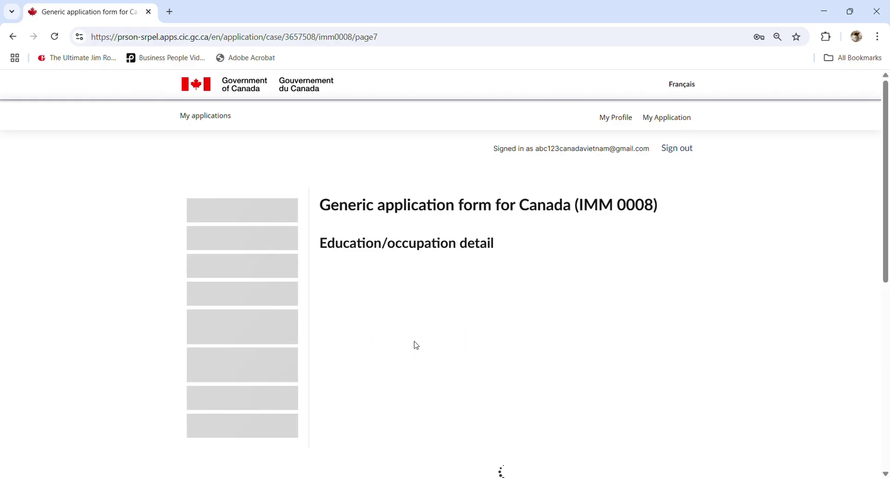
scroll(441, 313, "down", 5)
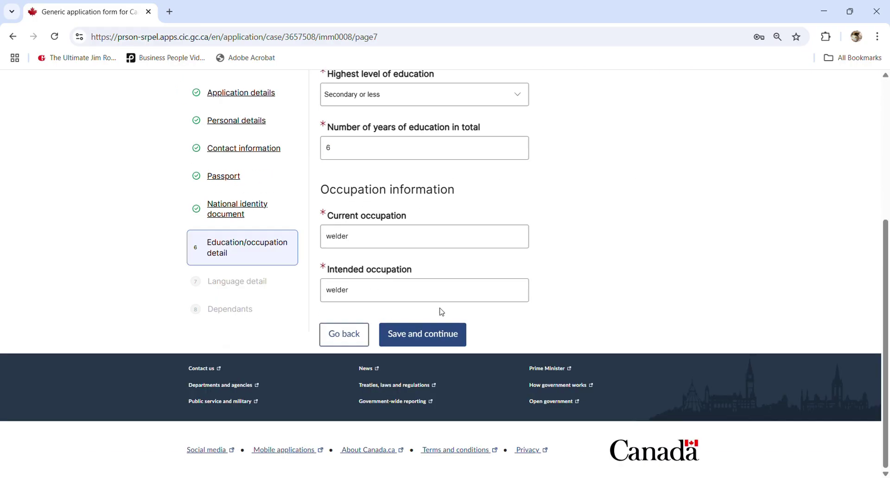
left_click(439, 336)
scroll(437, 337, "down", 4)
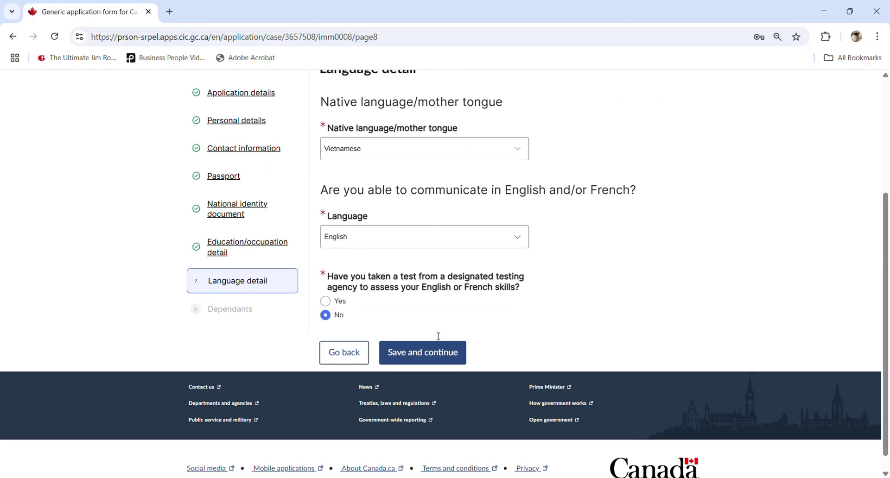
left_click(437, 335)
scroll(436, 337, "down", 3)
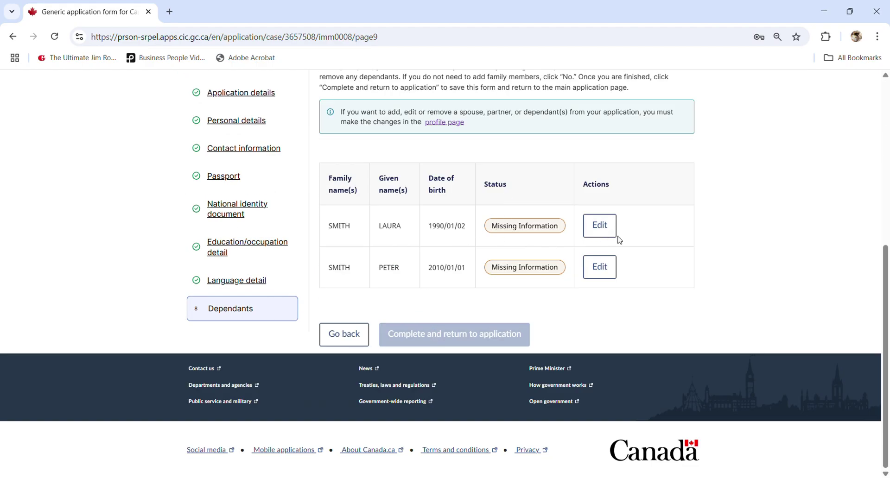
- Edit the spouse's Missing Information entry and review her Personal Details form
left_click(600, 226)
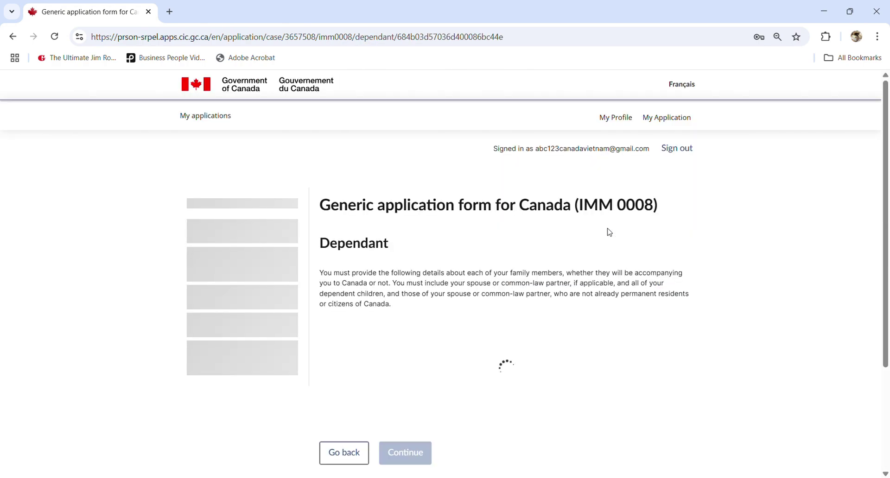
scroll(527, 232, "down", 2)
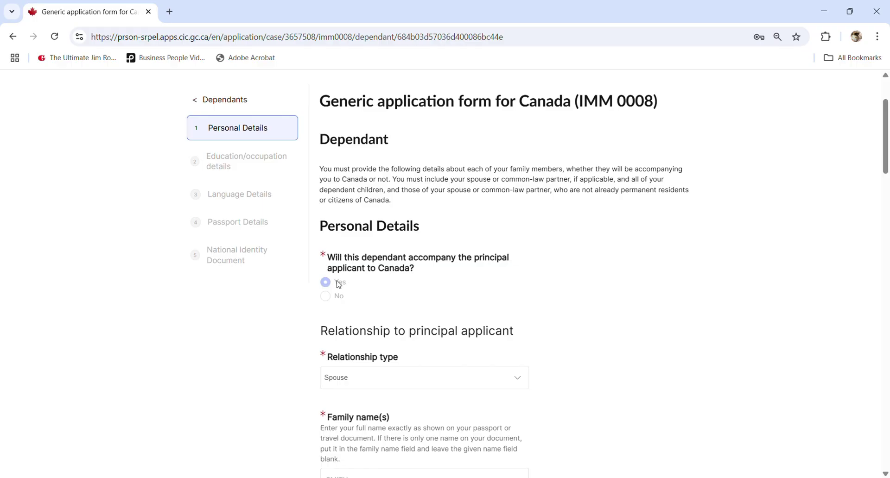
scroll(886, 139, "up", 3)
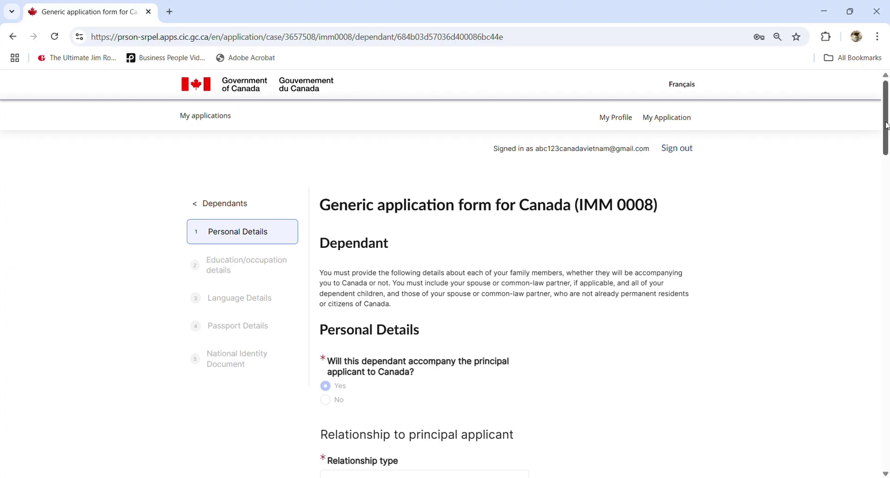
left_click_drag(884, 127, 870, 167)
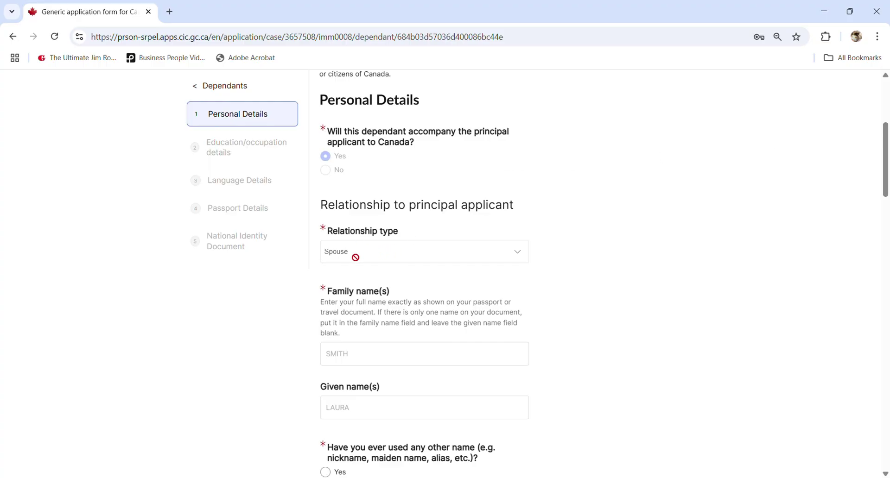
scroll(356, 258, "down", 3)
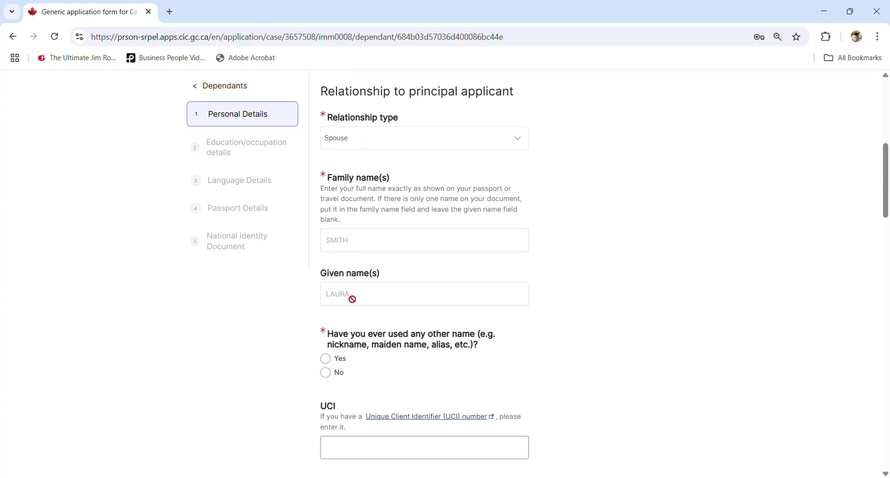
scroll(347, 297, "down", 1)
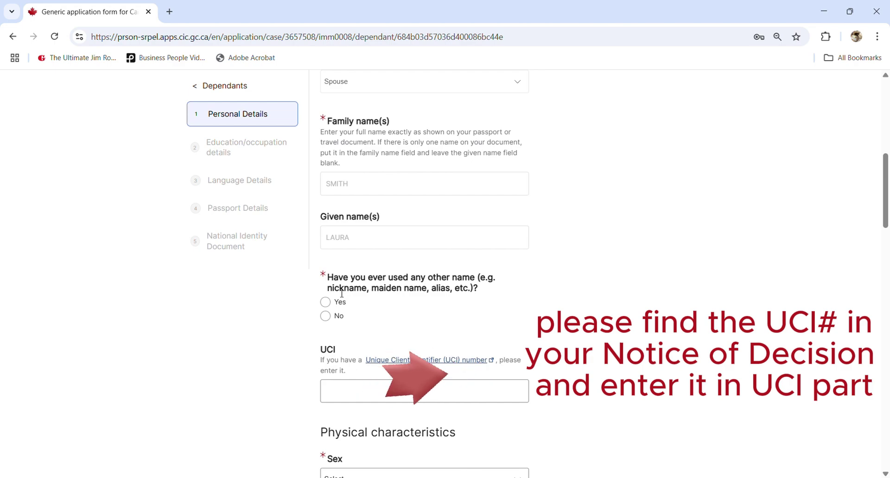
- Answer No to other names and set sex Female, eye colour Black, height 160
left_click(325, 317)
scroll(371, 310, "down", 6)
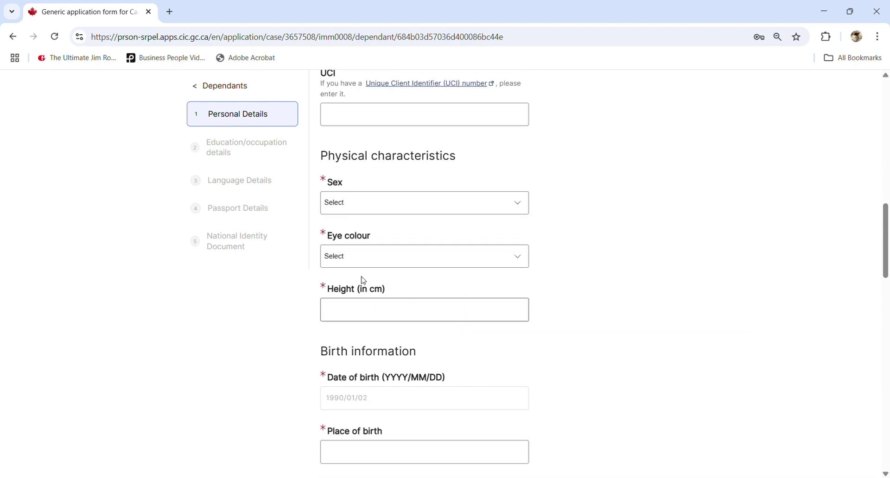
left_click(334, 199)
left_click(332, 232)
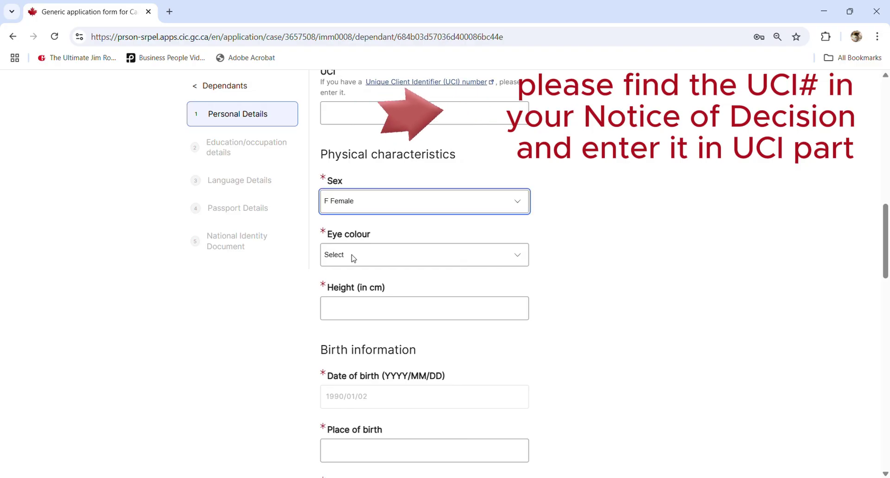
left_click(353, 258)
left_click(357, 292)
left_click(358, 306)
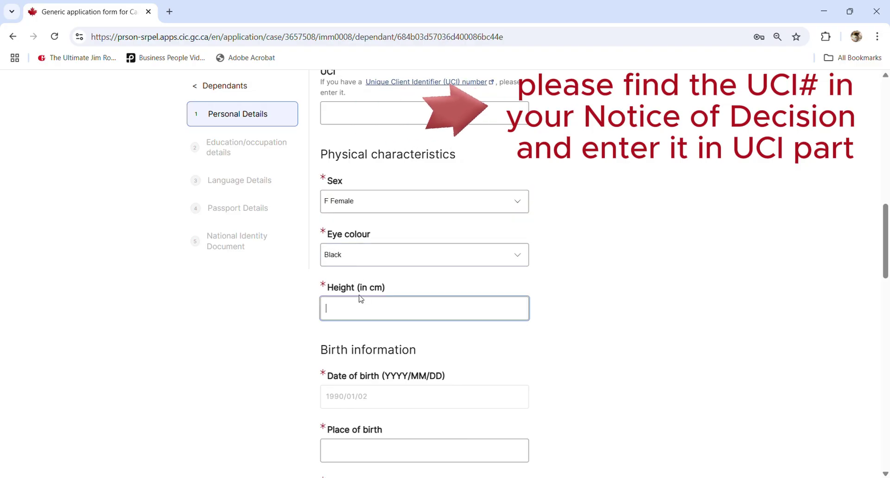
type("160")
left_click(264, 319)
- Set place of birth HANOI, country of birth Vietnam, and citizenship Vietnam
scroll(277, 327, "down", 1)
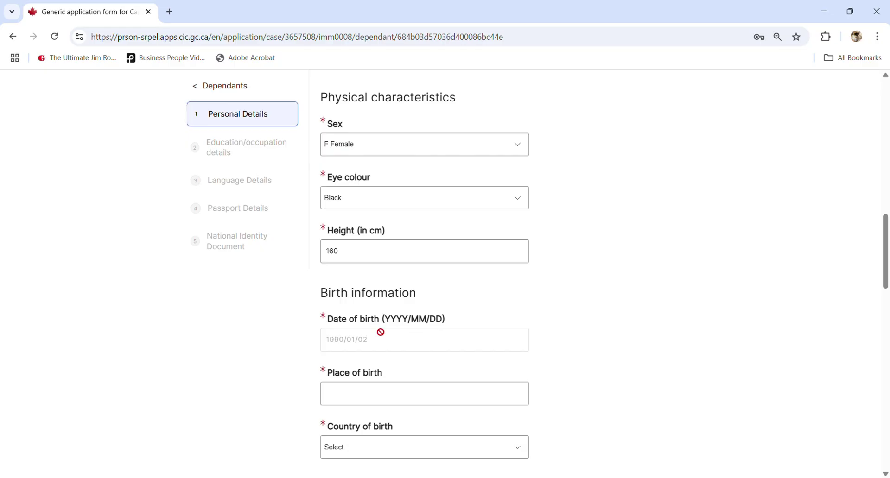
scroll(371, 337, "down", 2)
left_click(358, 284)
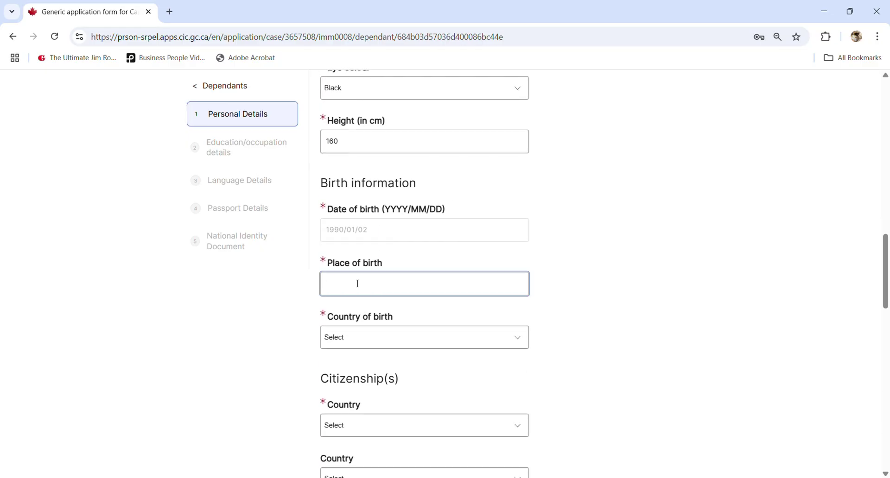
type("han")
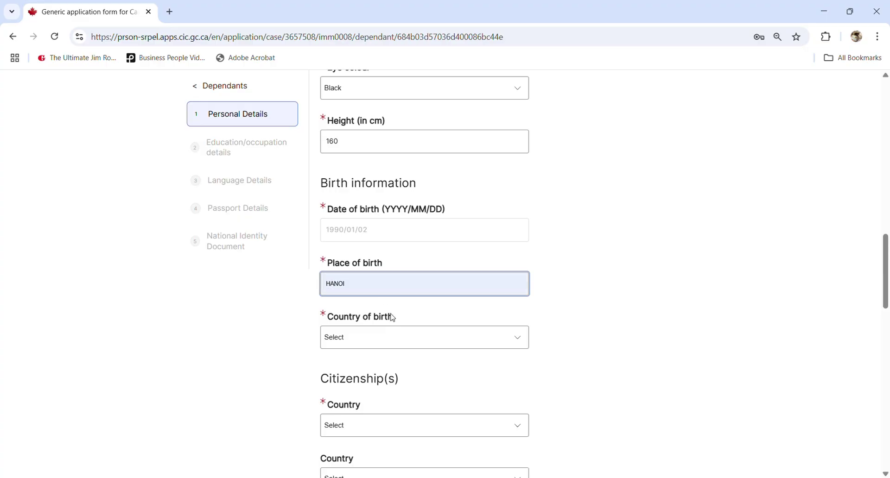
left_click(390, 314)
left_click(365, 338)
type("vi")
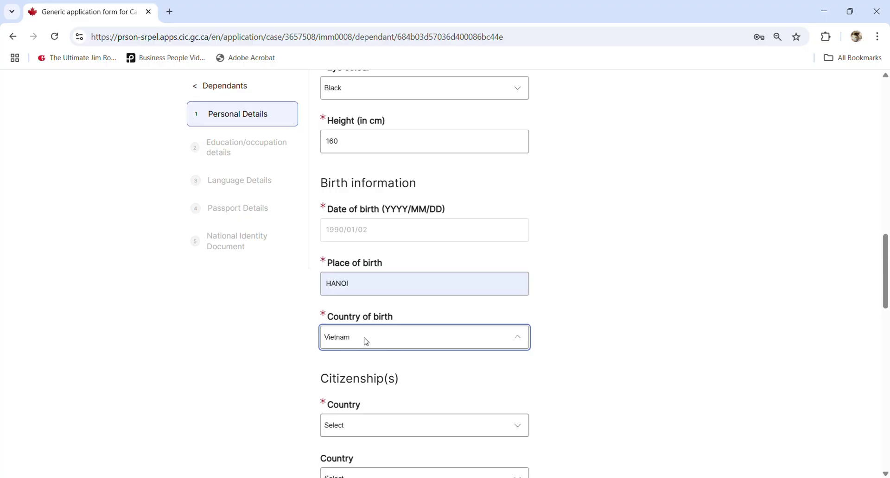
left_click(589, 344)
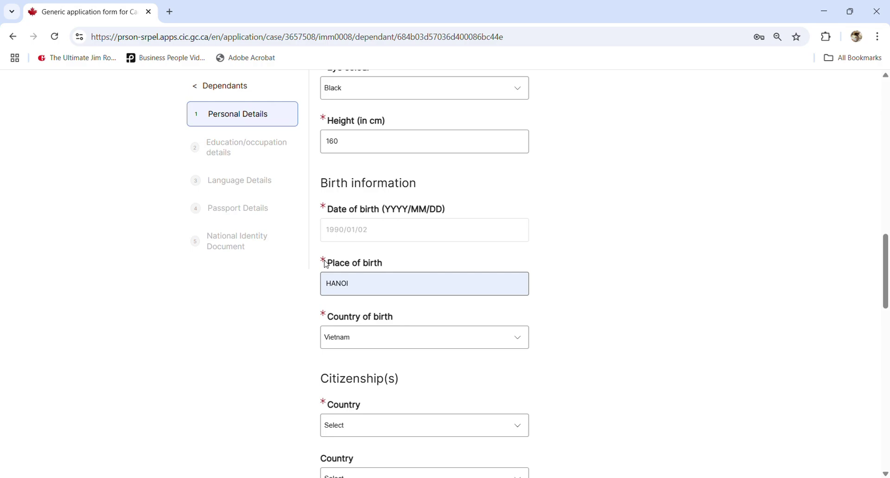
scroll(464, 295, "down", 2)
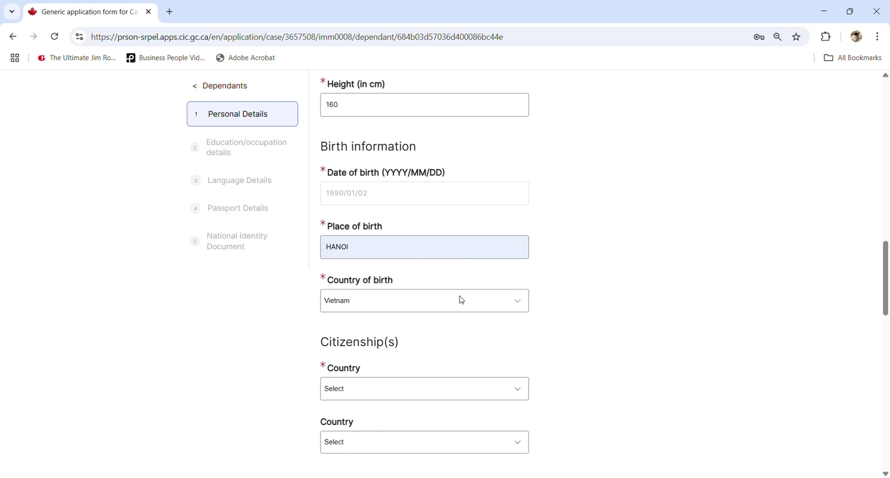
left_click(354, 329)
type("vietnam")
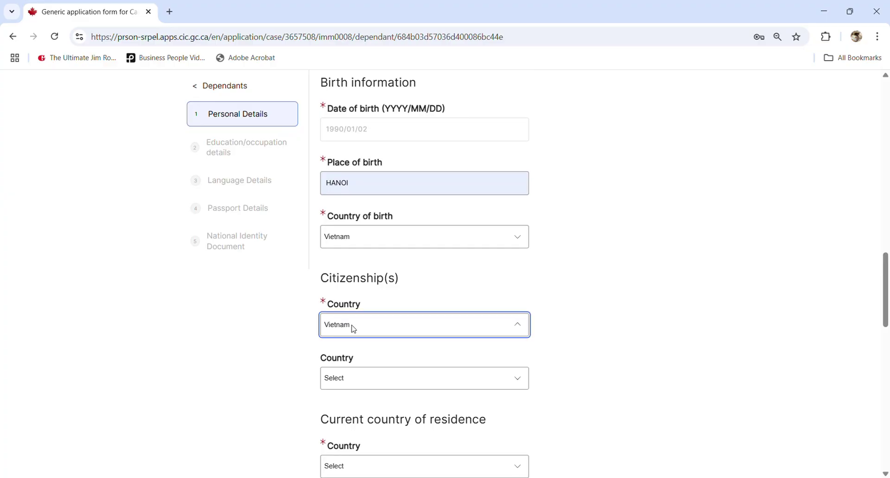
left_click(273, 353)
- Set the country of residence to Canada with Protected Person status
scroll(345, 355, "down", 1)
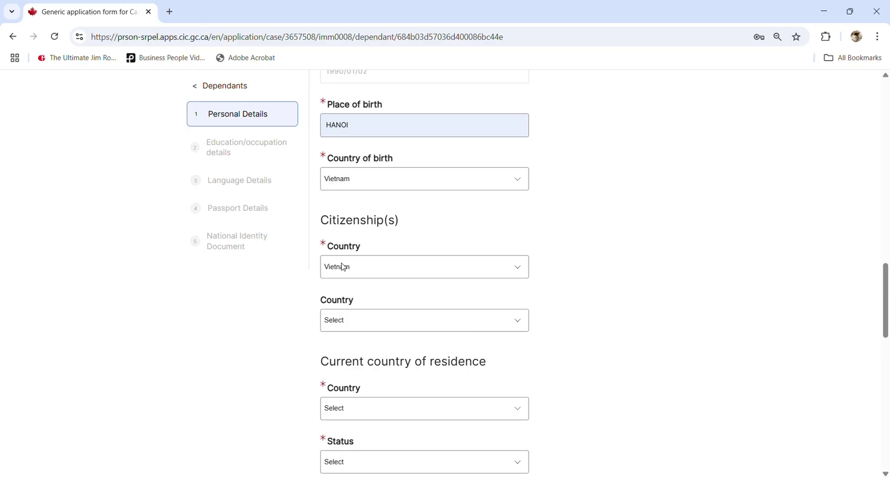
scroll(343, 267, "down", 3)
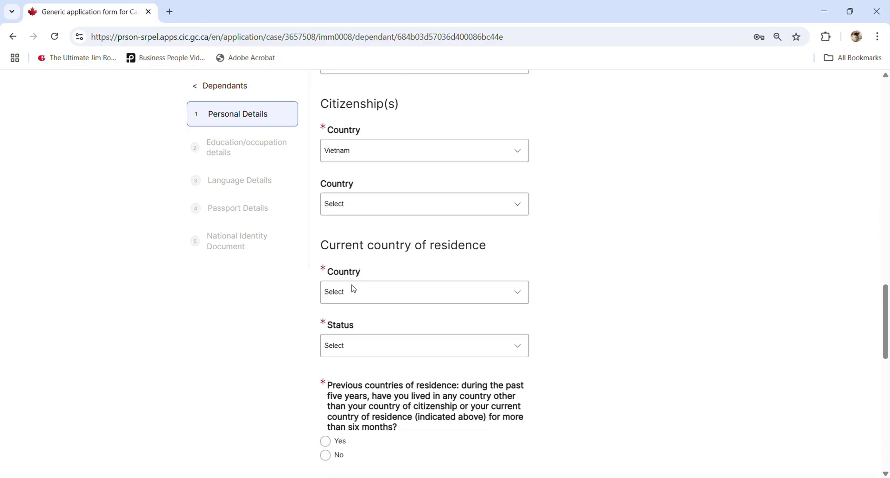
left_click(355, 293)
type("c")
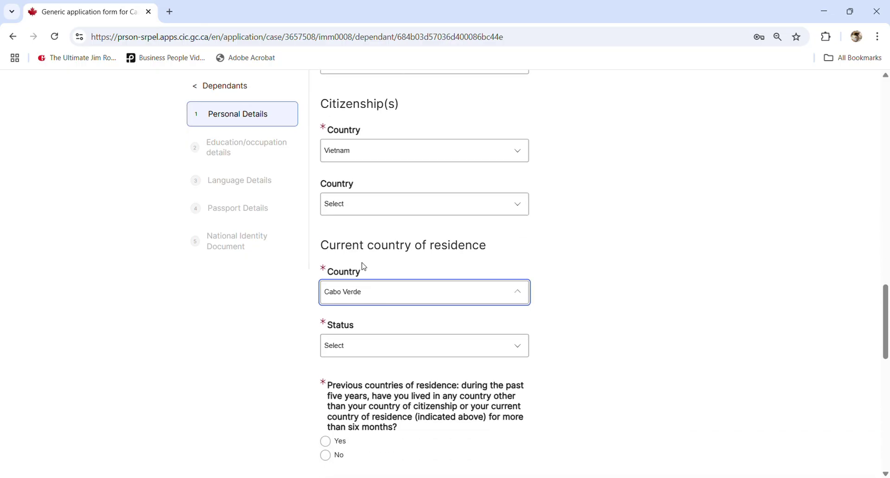
left_click(366, 351)
left_click(366, 351)
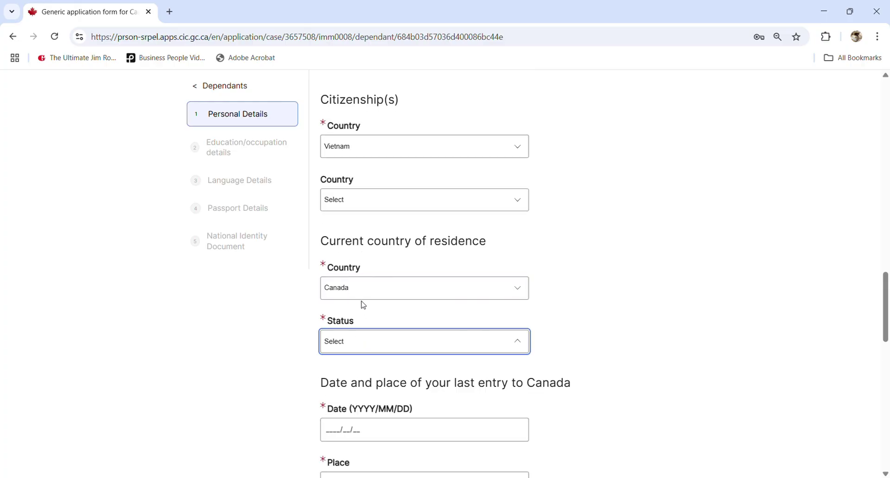
type("p")
- Enter the last entry to Canada as 2021/01/01 at TORONTO
scroll(290, 306, "down", 2)
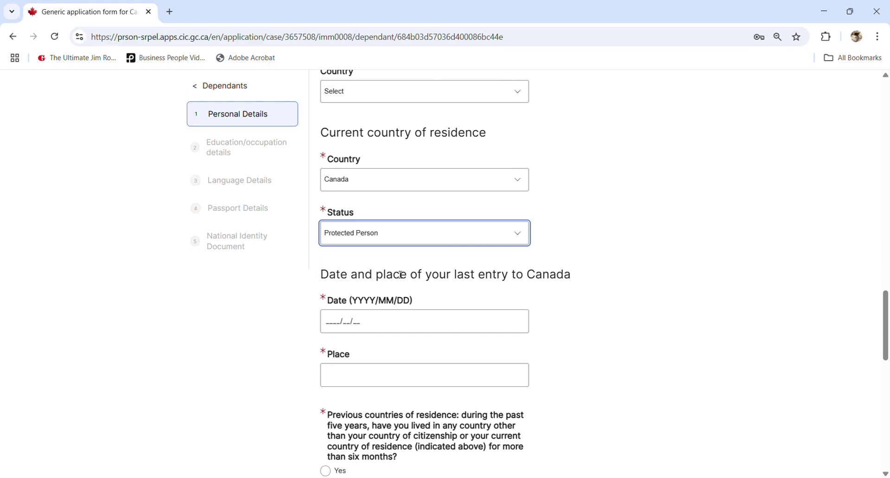
left_click(329, 328)
type("2021/01/0")
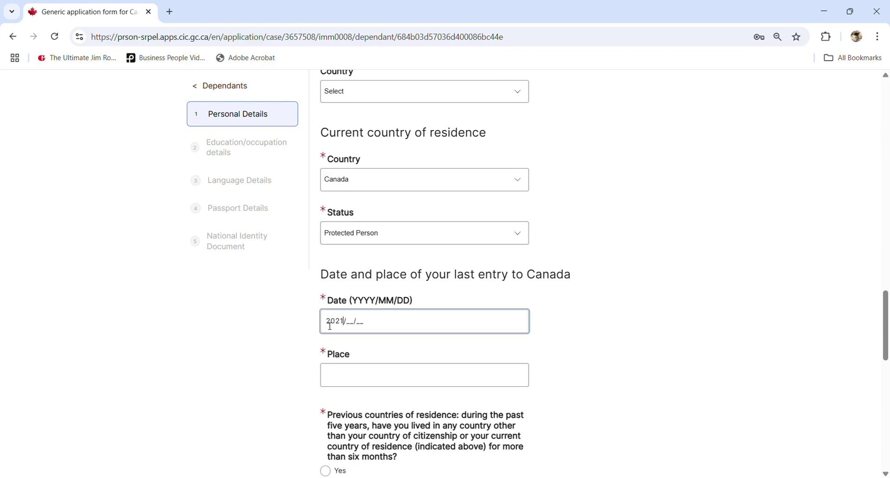
type("1")
left_click(367, 386)
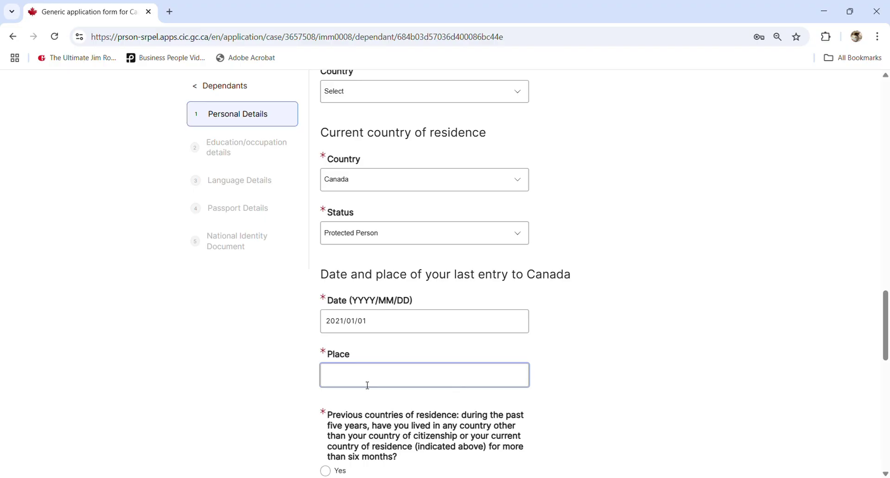
type("TORONTO")
scroll(392, 410, "down", 1)
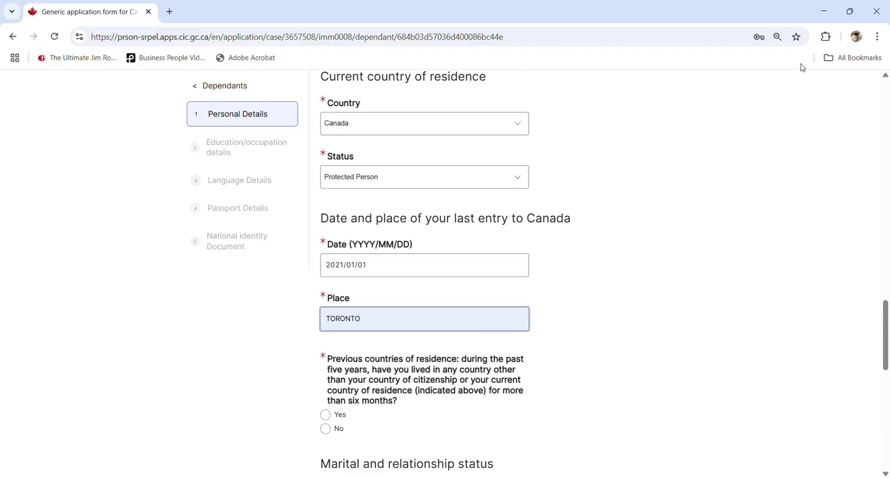
left_click(350, 369)
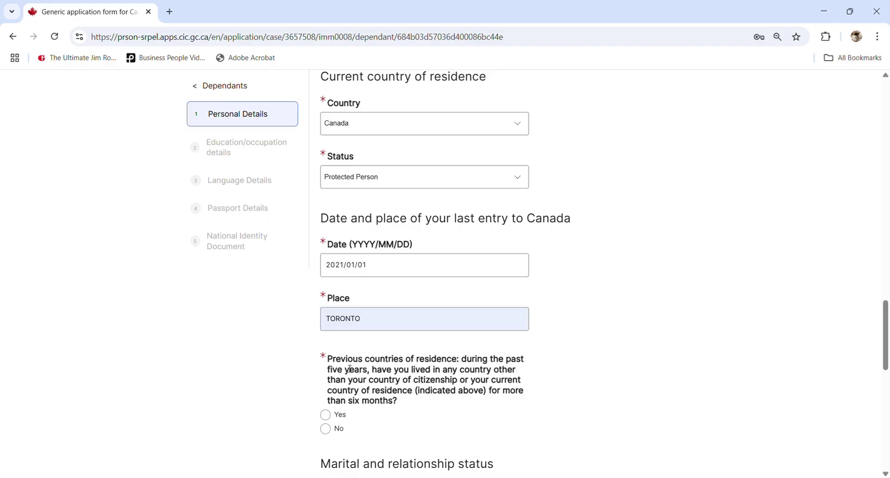
scroll(374, 358, "down", 1)
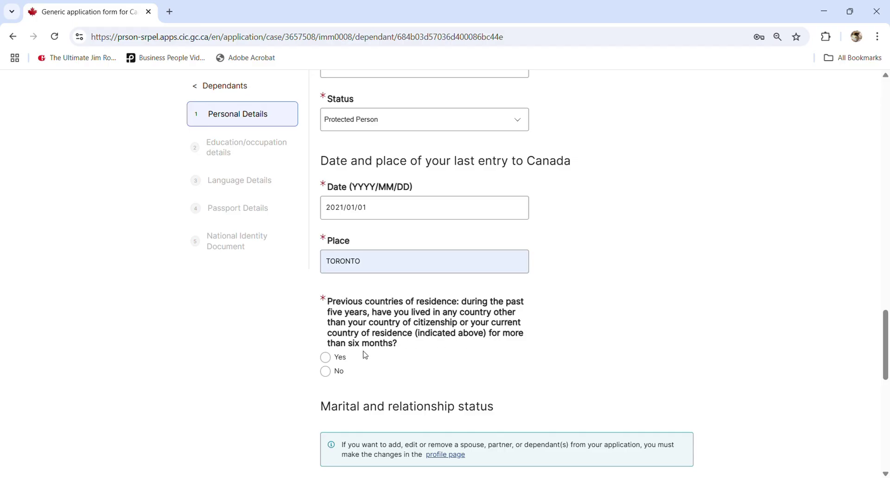
- Answer No to previous residence countries, enter marriage date 2009/01/01, and answer No to previous marriage
left_click(326, 372)
scroll(368, 359, "down", 5)
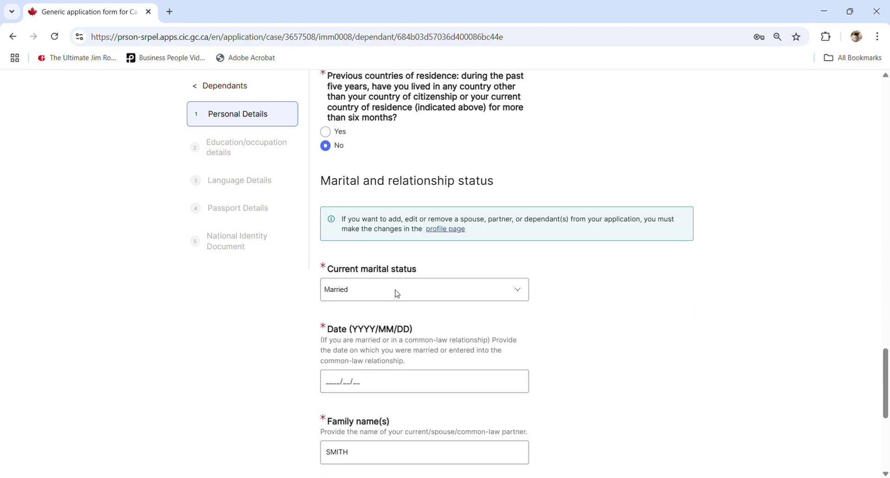
left_click(398, 294)
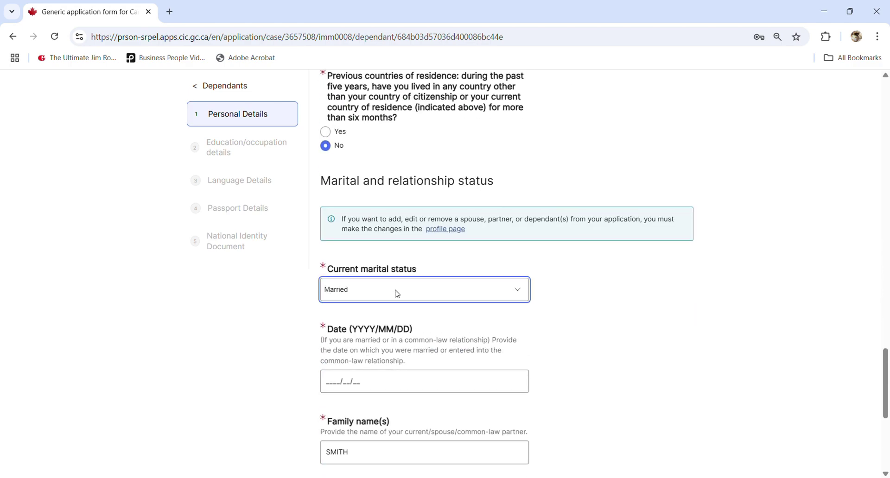
left_click(330, 386)
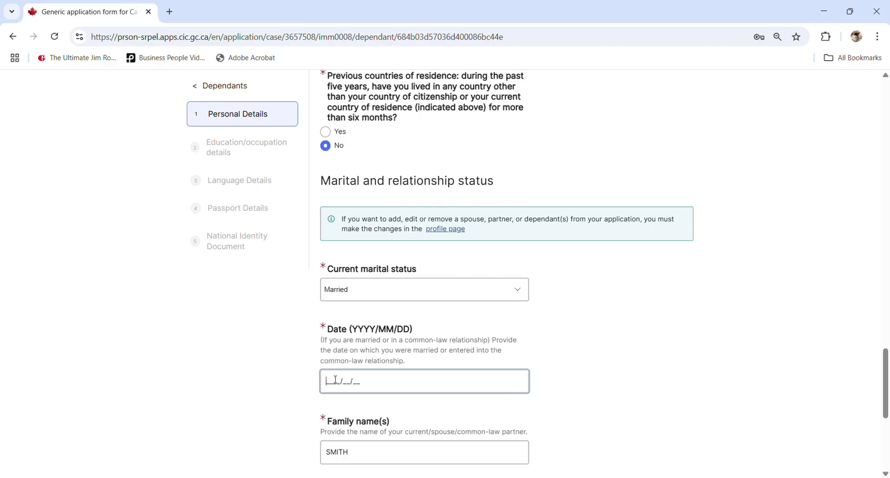
type("2009/01/01")
scroll(402, 368, "down", 2)
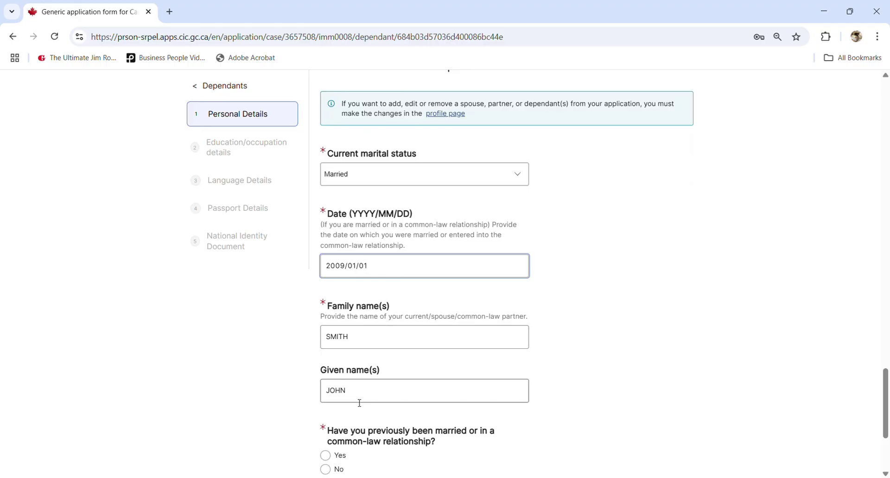
scroll(359, 403, "down", 2)
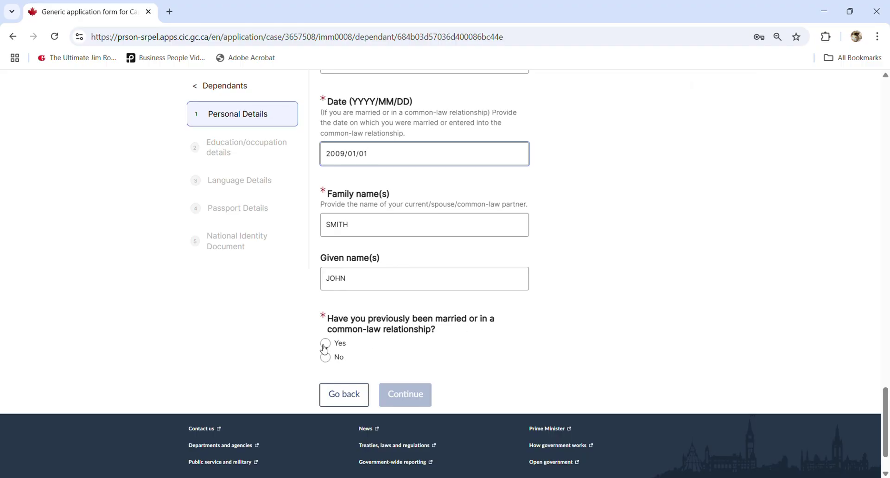
left_click(327, 358)
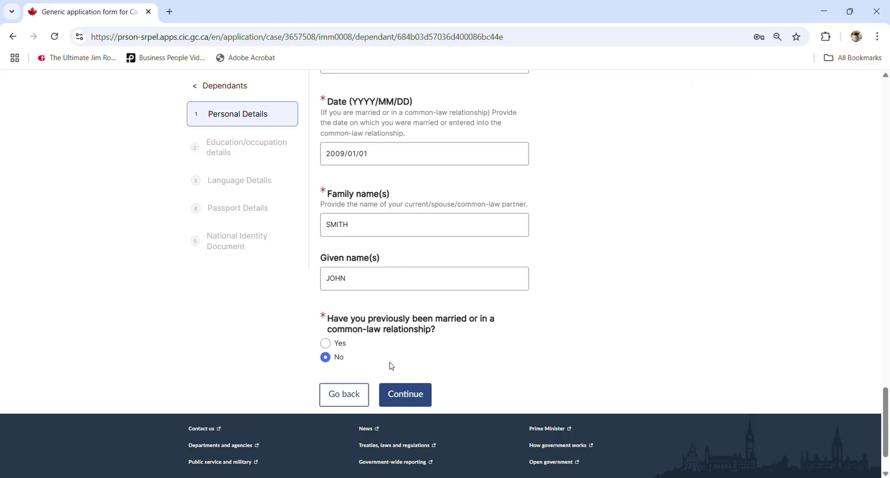
- Save personal details, then set highest education to None with 0 years of education
left_click(406, 395)
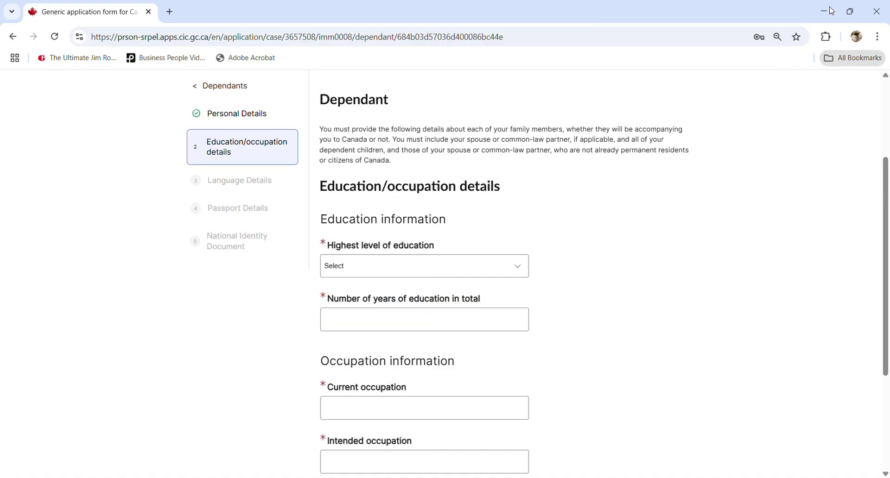
scroll(500, 241, "up", 3)
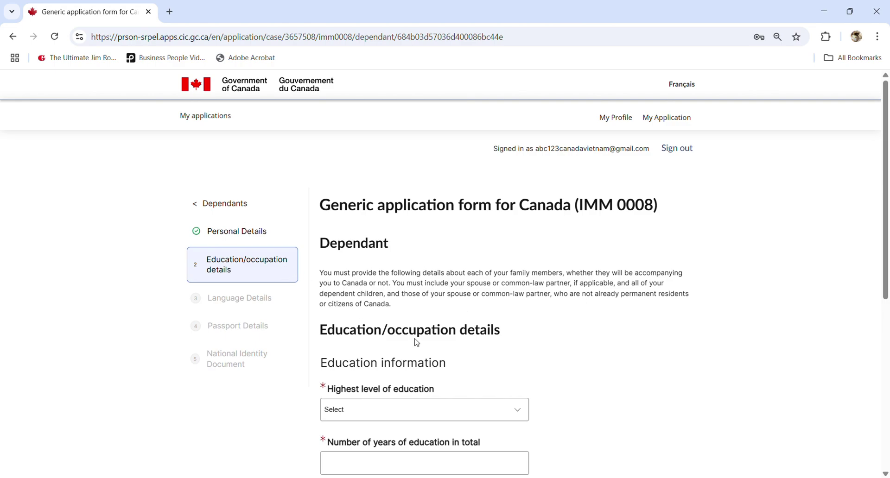
scroll(421, 314, "down", 3)
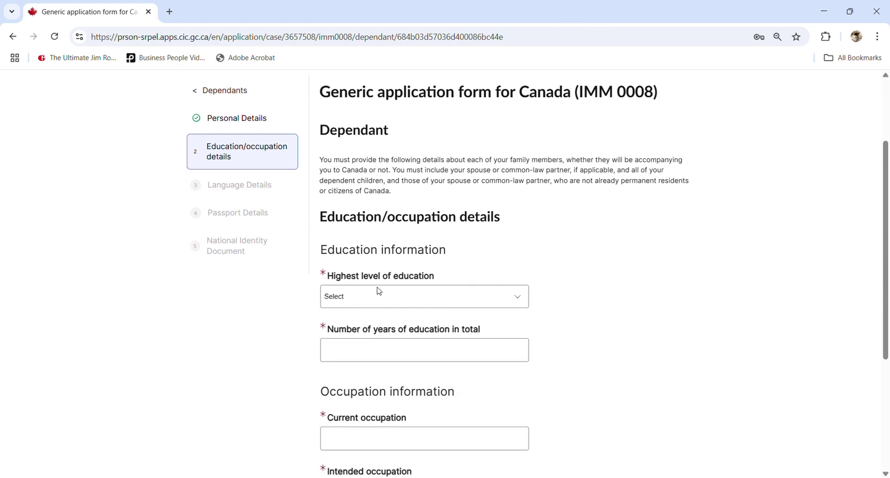
scroll(372, 294, "down", 1)
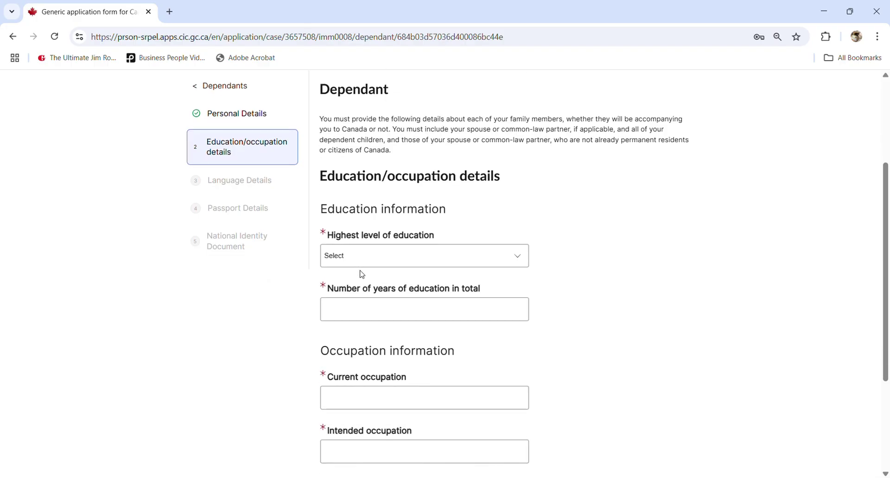
left_click(351, 248)
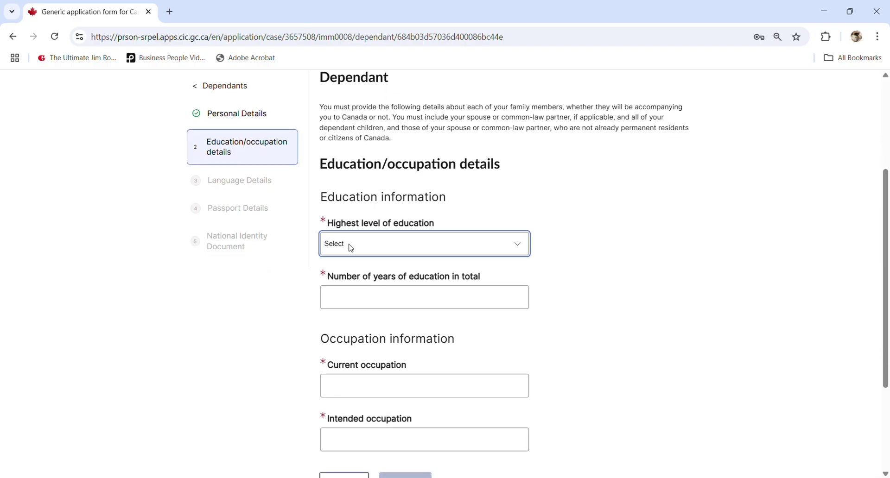
left_click(358, 279)
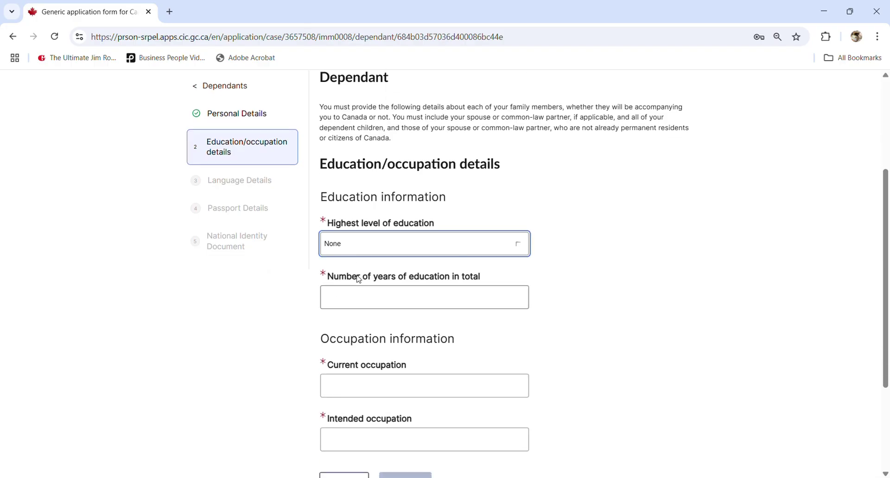
left_click(384, 306)
left_click(608, 317)
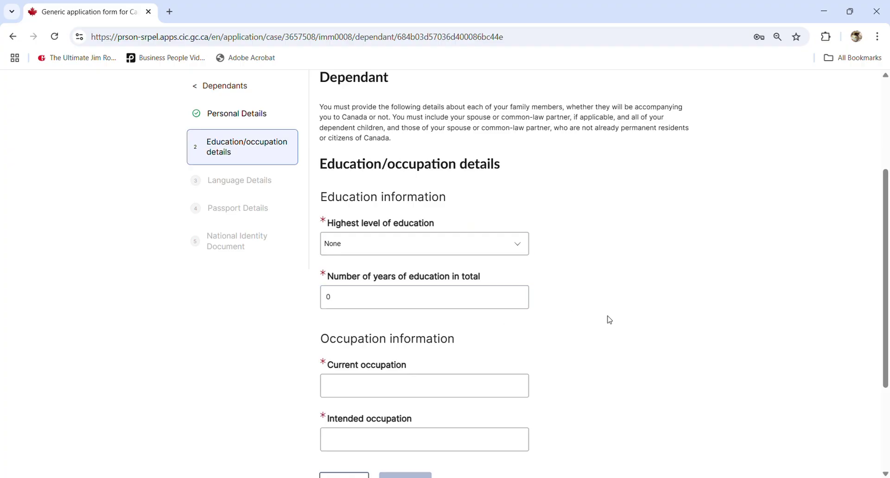
- Enter 'unemployed' as the current occupation and begin the intended occupation field
scroll(608, 317, "down", 1)
left_click(381, 332)
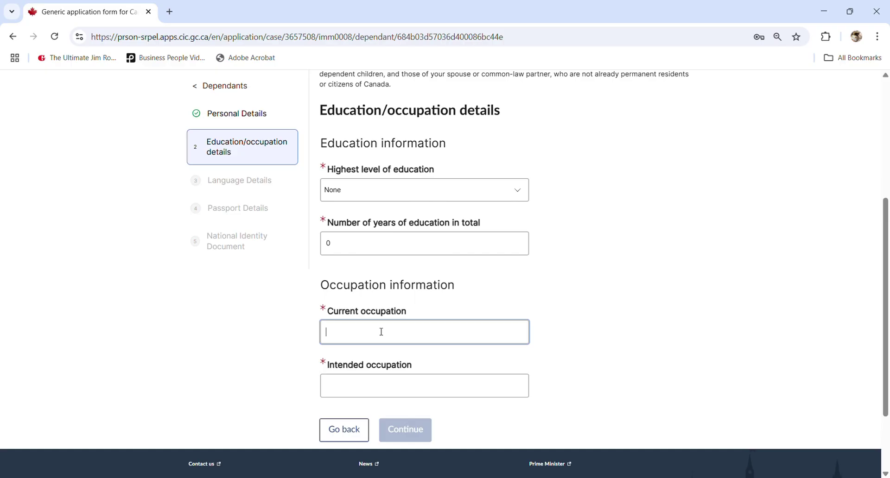
type("UN")
key("BackSpace")
type("unemployed")
left_click(393, 388)
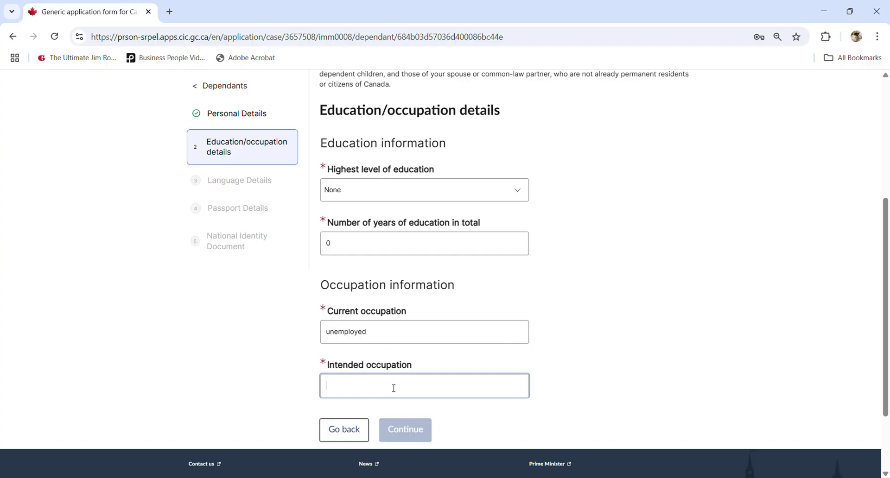
type("ud")
key("BackSpace")
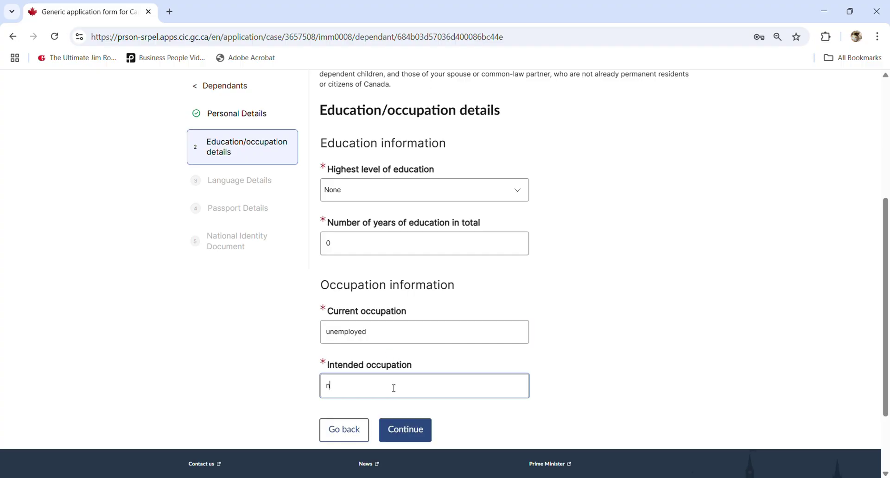
key("BackSpace")
type("une")
key("BackSpace")
key("BackSpace")
key("BackSpace")
- Enter 'housewife' as intended occupation, save, and set native language to Vietnamese
type("housewife")
left_click(410, 429)
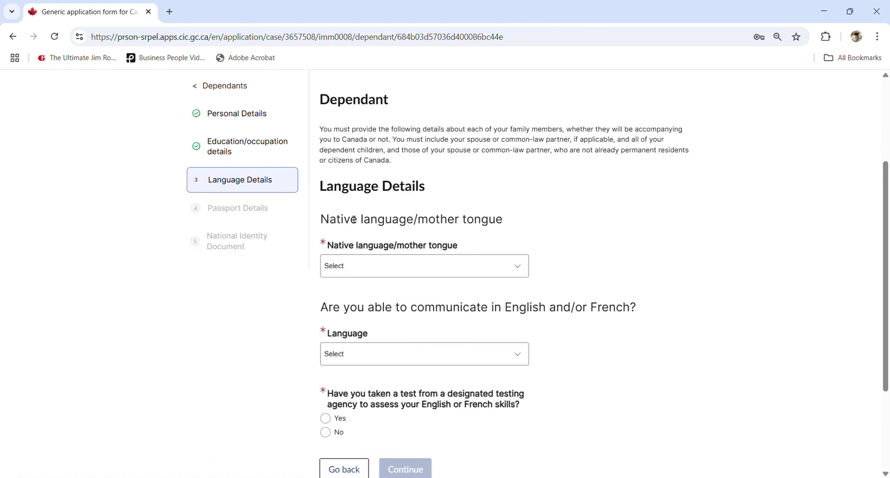
left_click(401, 268)
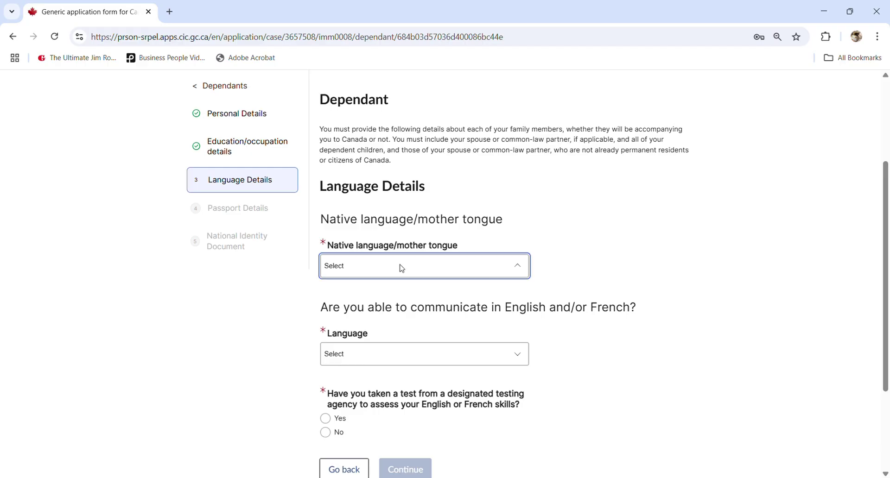
type("v")
key("Return")
left_click(569, 244)
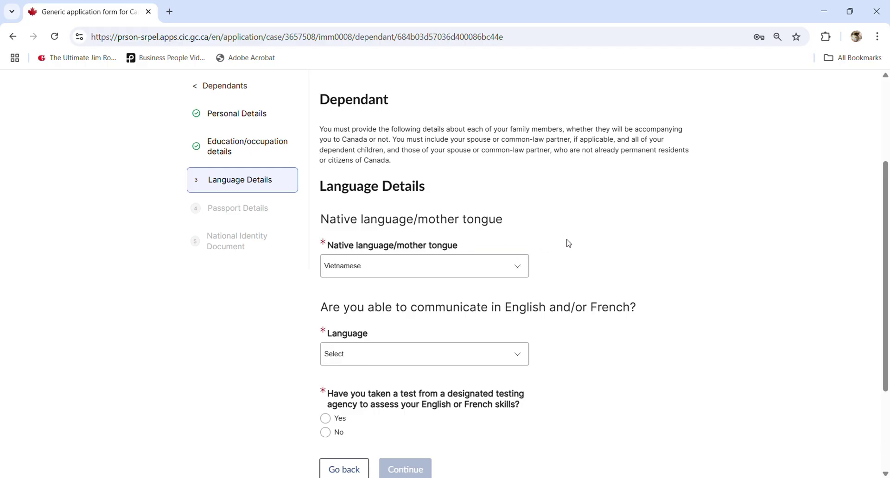
- Set English/French ability to Neither and answer No to having taken a language test
scroll(569, 244, "down", 1)
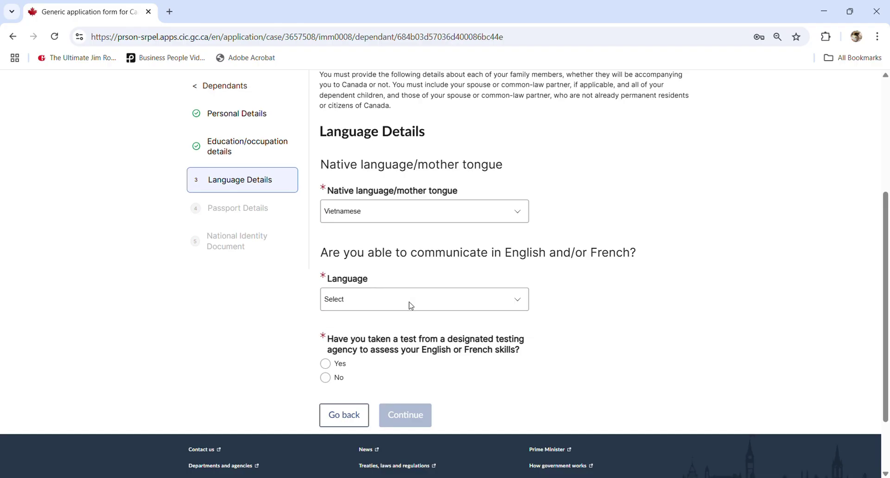
left_click(411, 303)
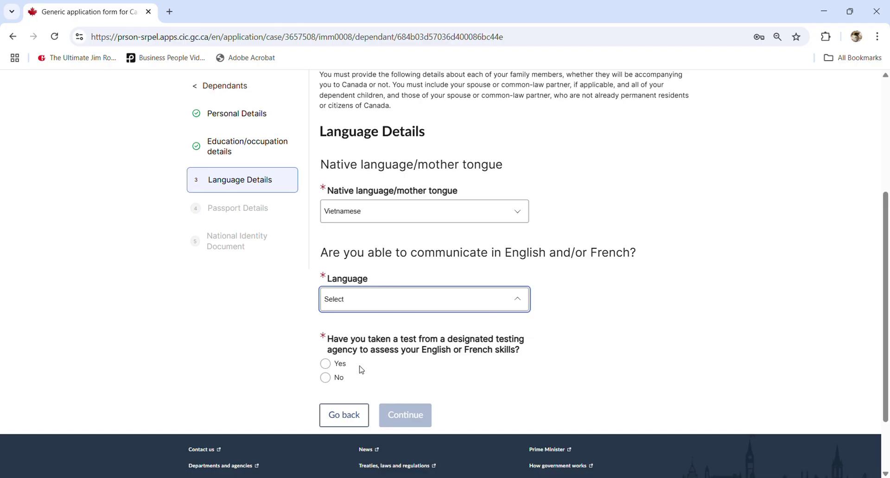
left_click(378, 359)
left_click(325, 378)
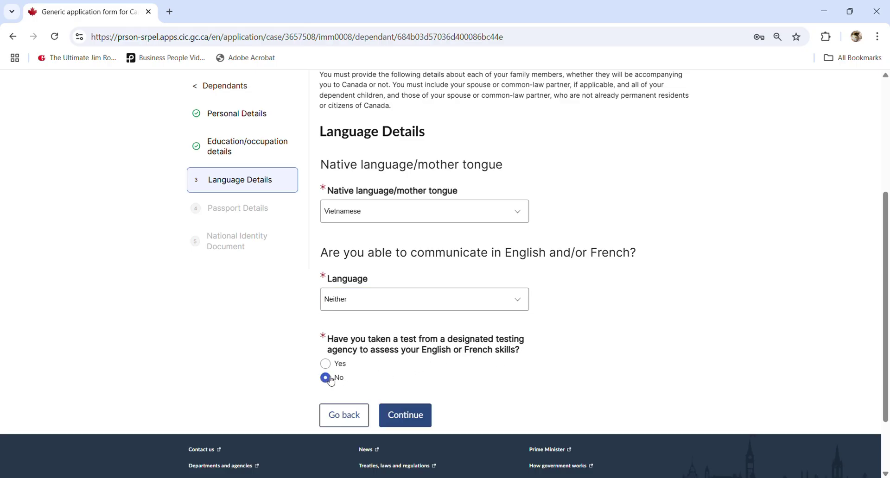
- Answer No to holding a valid passport and No to having a national identity document
left_click(393, 418)
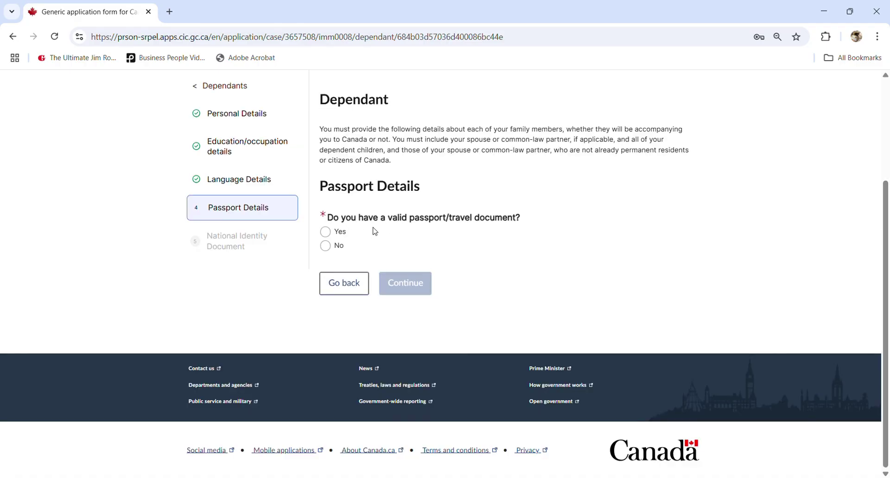
left_click(325, 246)
scroll(424, 320, "up", 2)
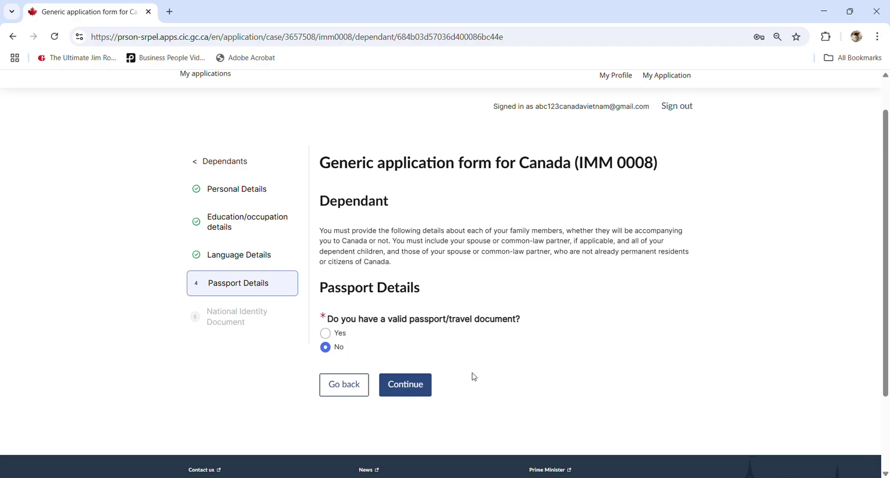
scroll(471, 375, "down", 2)
left_click(405, 285)
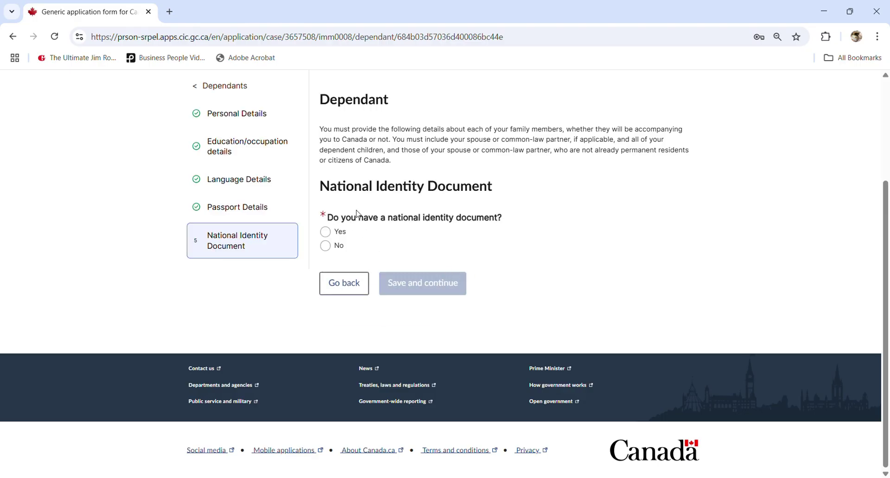
left_click(327, 247)
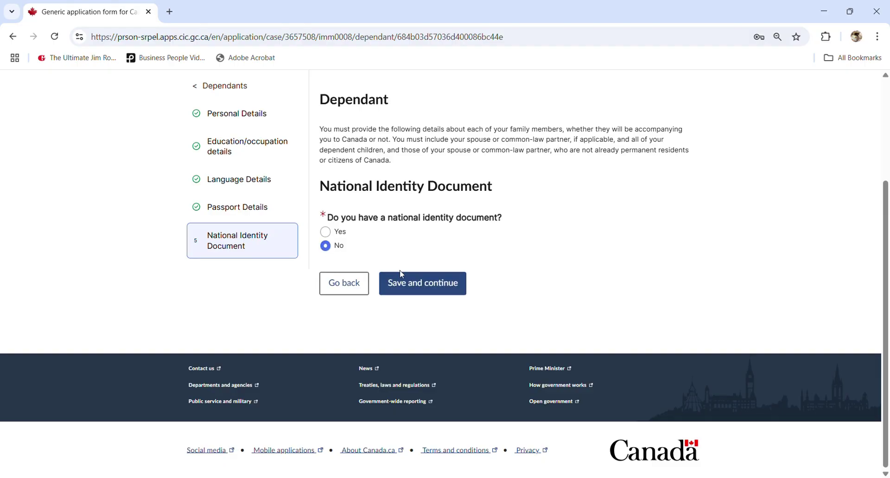
- Save the spouse and review the Dependants table: spouse Complete, child Missing Information
left_click(417, 292)
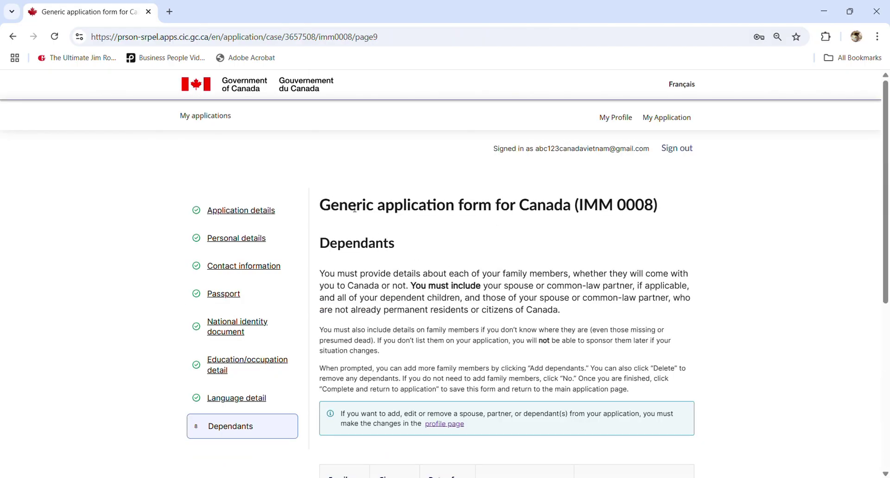
scroll(550, 269, "down", 5)
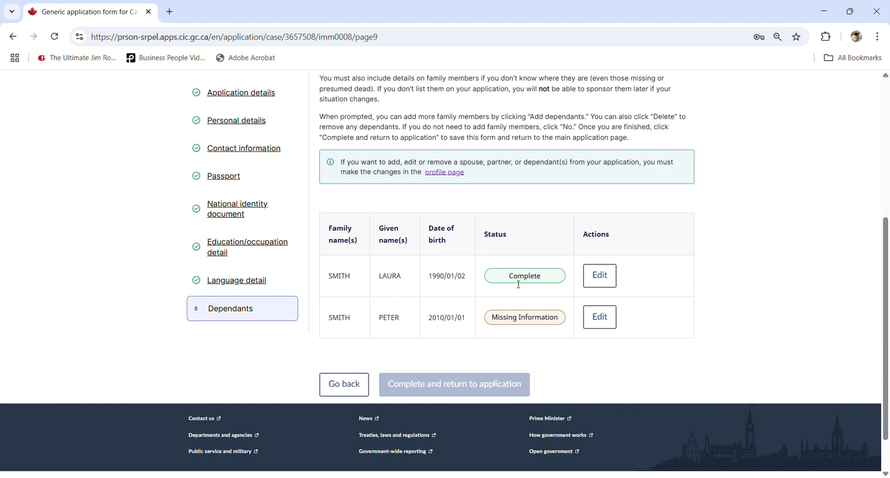
scroll(518, 284, "up", 3)
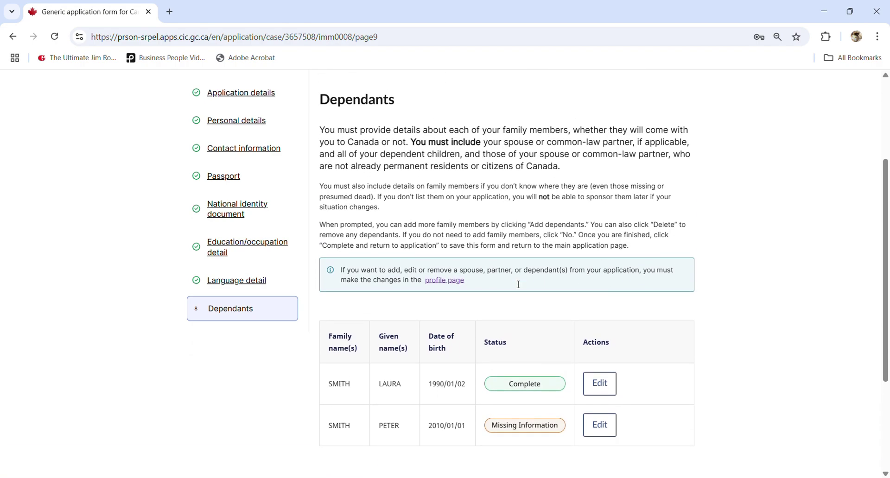
scroll(343, 206, "up", 3)
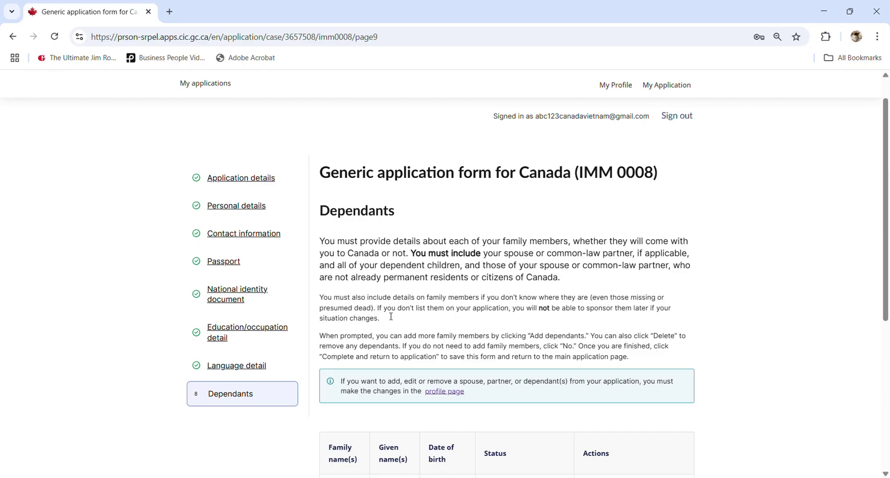
left_click_drag(461, 304, 557, 319)
left_click(513, 315)
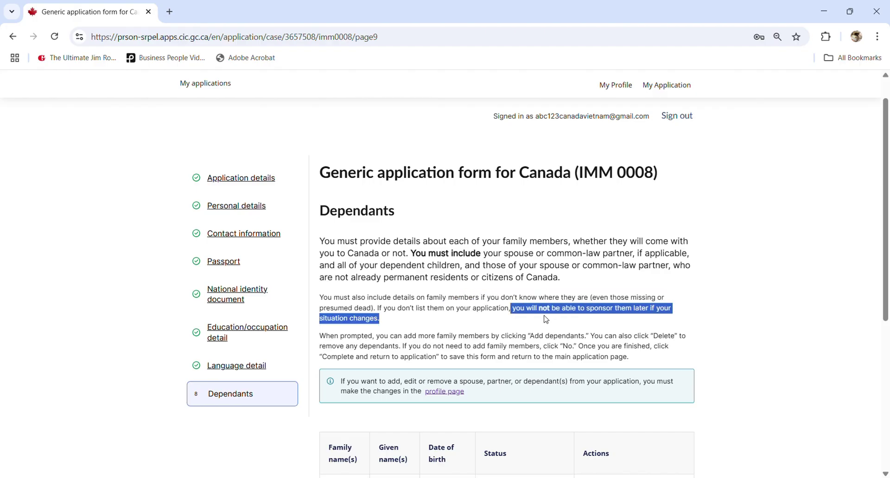
left_click(489, 324)
scroll(490, 324, "down", 5)
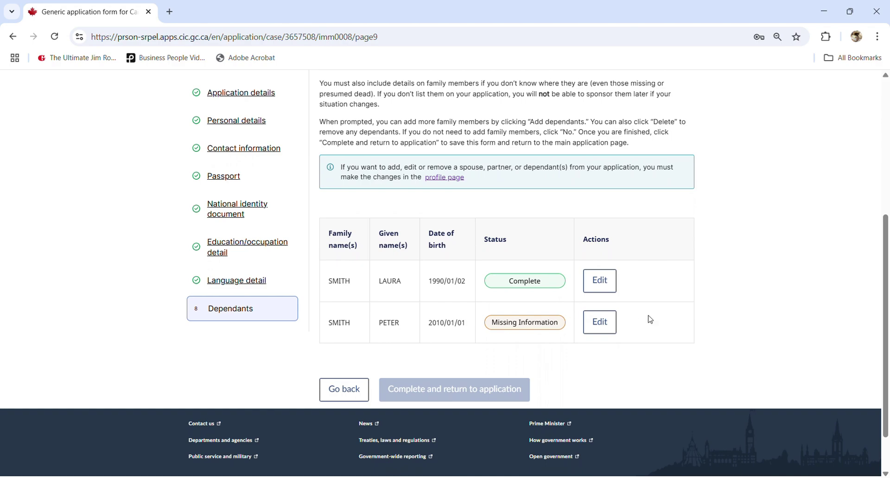
- Open the child's incomplete record, answer No to other names, and enter his UCI number
left_click(599, 326)
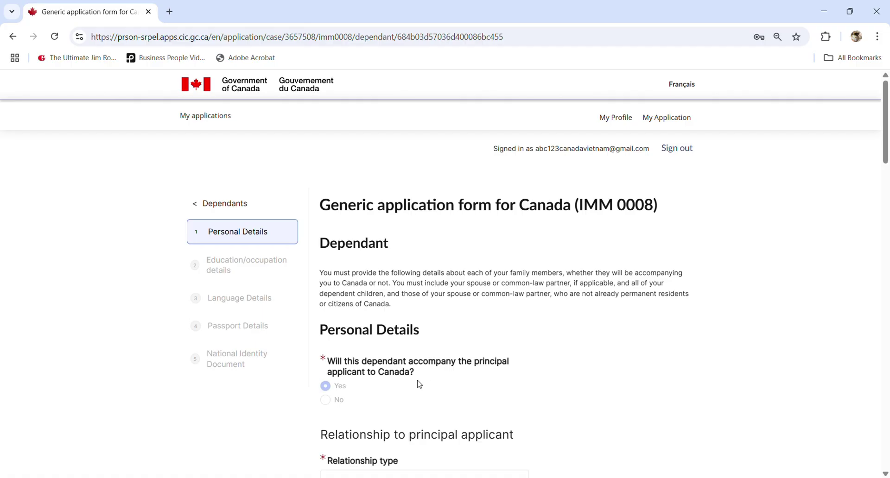
scroll(399, 377, "down", 1)
scroll(399, 376, "down", 1)
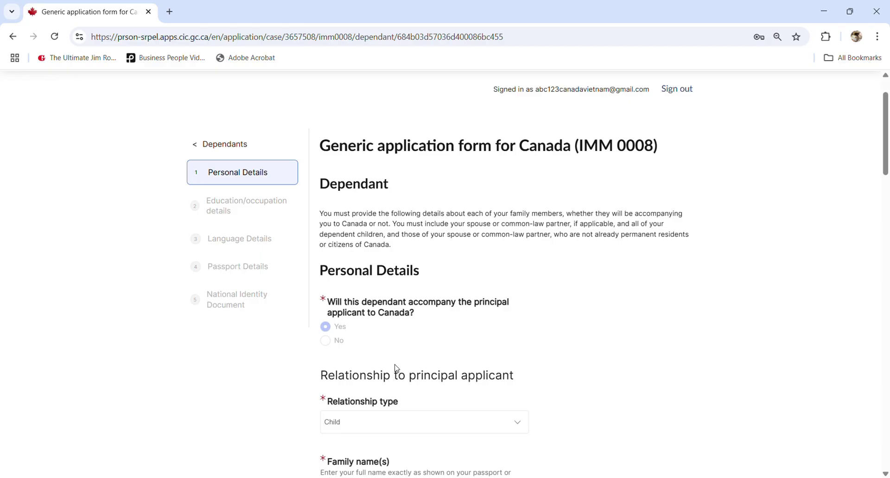
scroll(396, 369, "down", 2)
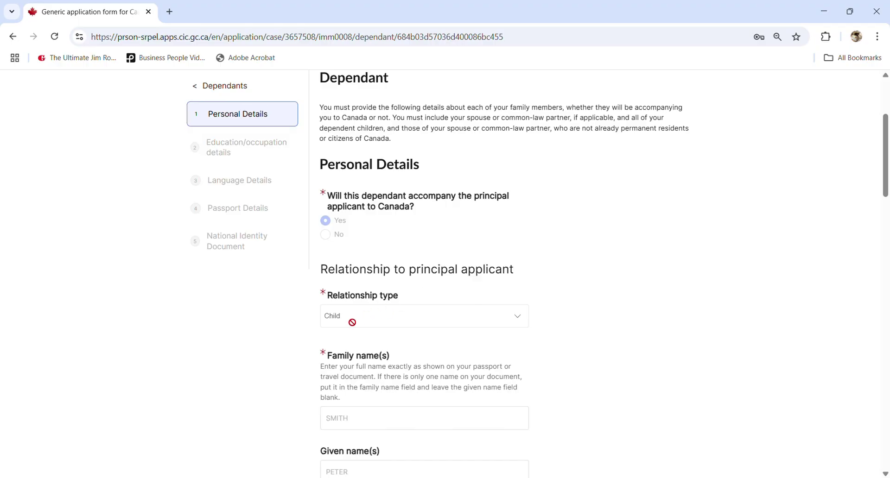
scroll(352, 358, "down", 1)
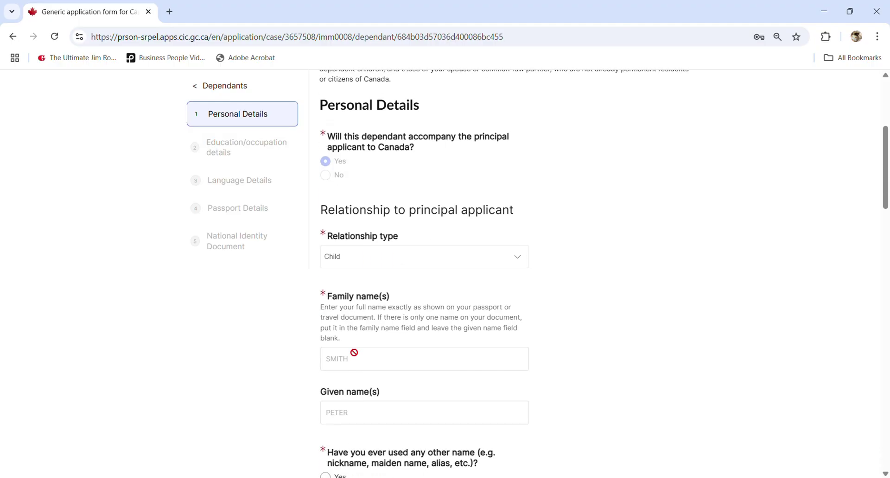
scroll(354, 361, "down", 2)
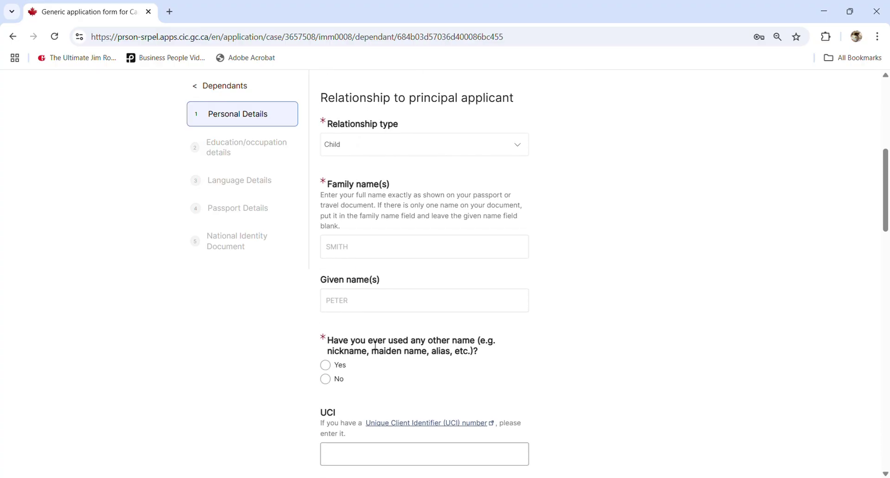
left_click(326, 380)
scroll(332, 381, "down", 1)
scroll(335, 380, "down", 1)
left_click(355, 345)
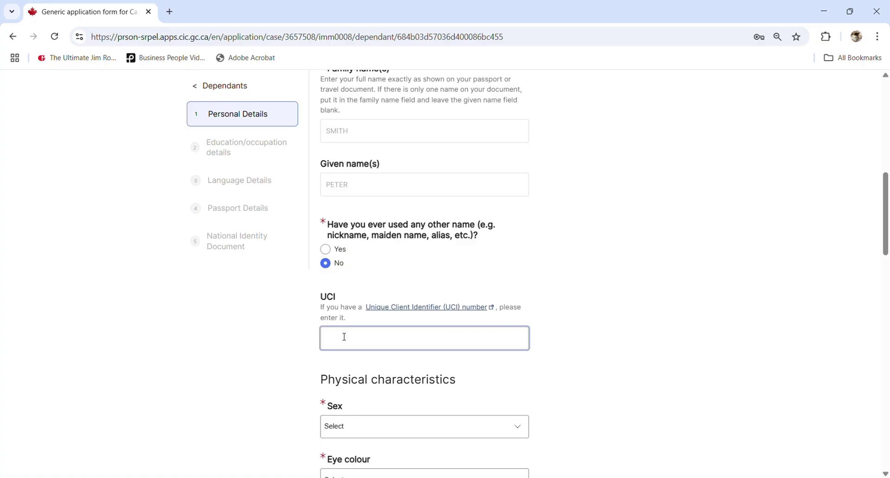
type("8765432")
left_click(401, 391)
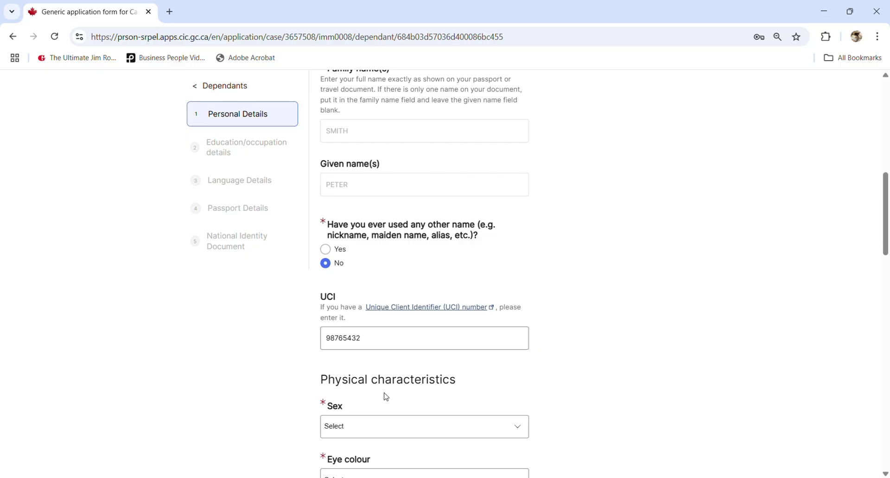
- Set the child's sex to Male, eye colour Black, and height 150 cm
scroll(386, 397, "down", 1)
left_click(355, 369)
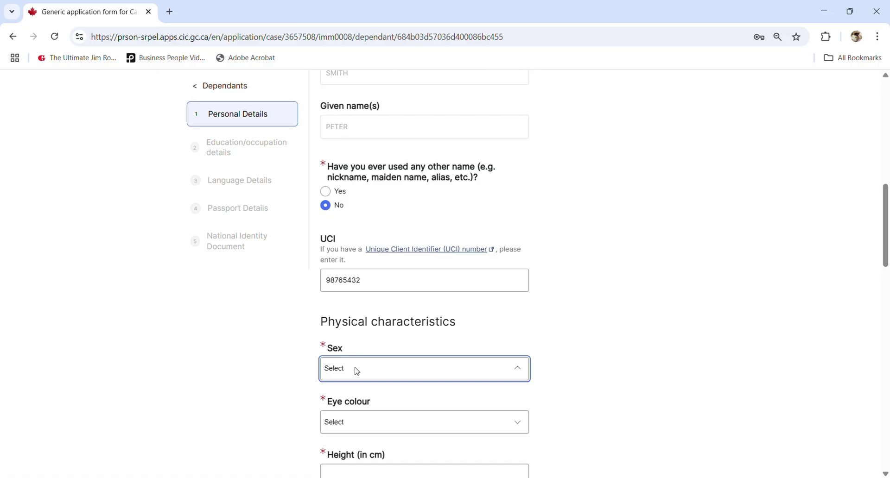
left_click(342, 417)
scroll(343, 419, "down", 2)
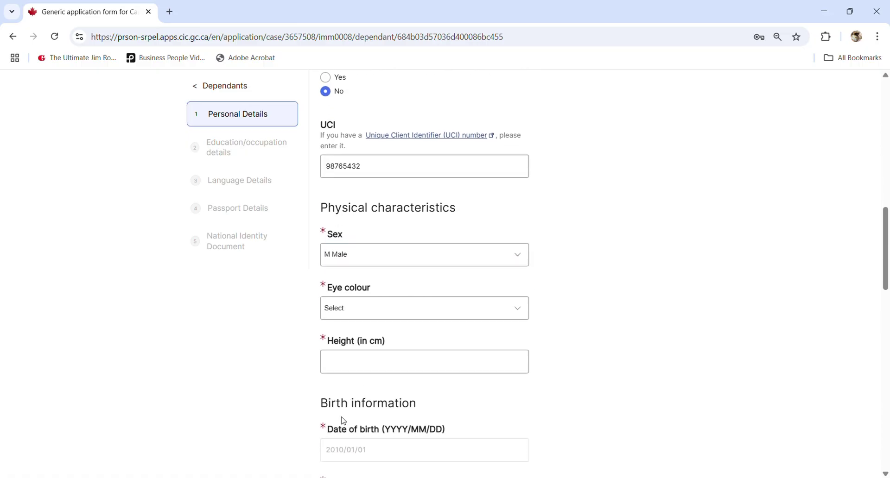
left_click(349, 312)
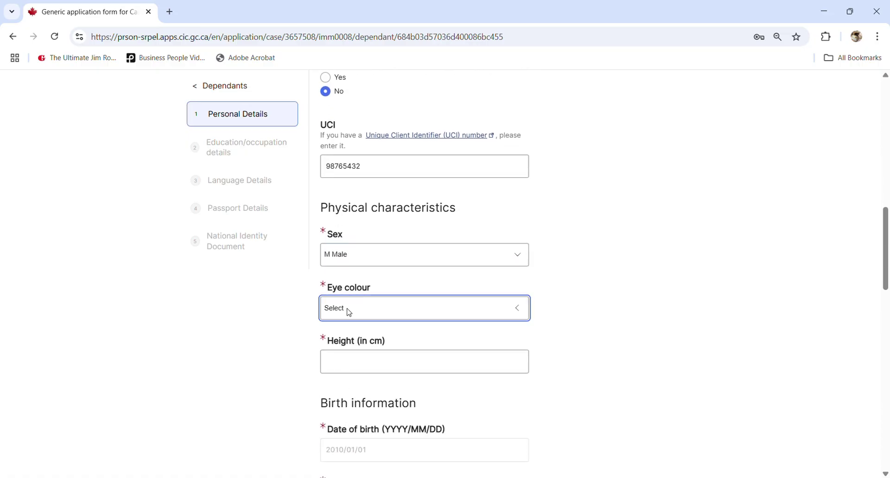
left_click(344, 346)
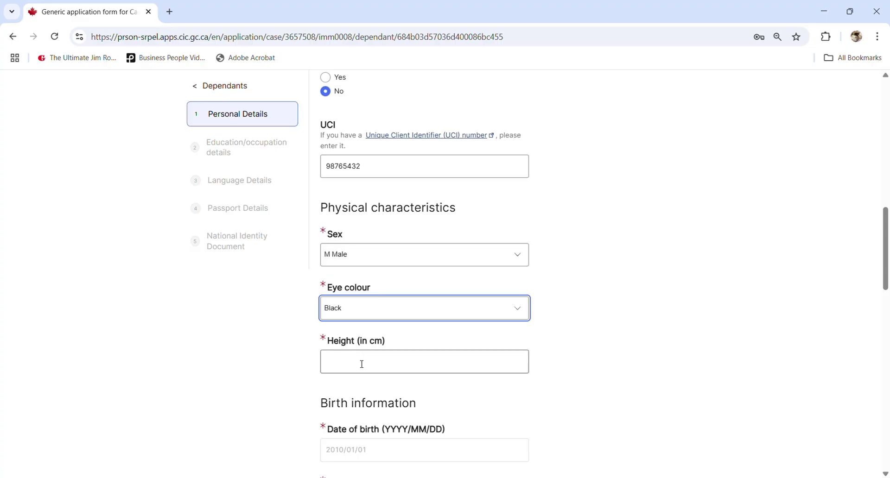
left_click(363, 364)
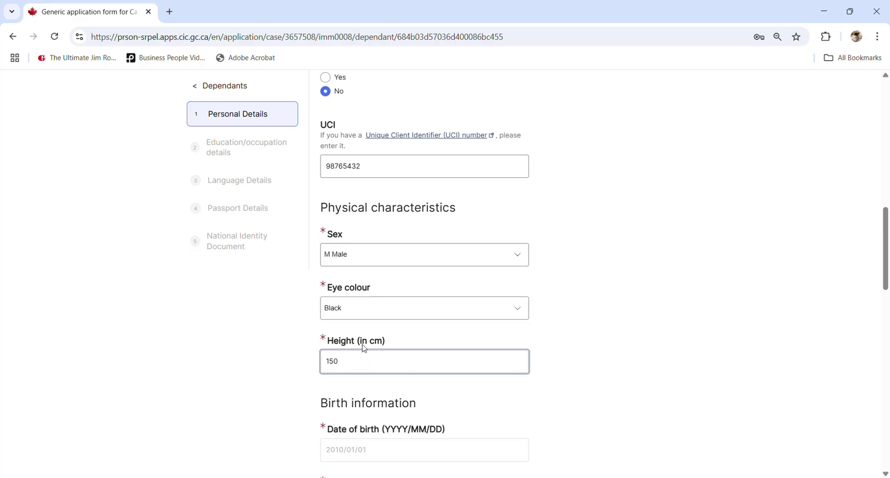
left_click(531, 389)
- Set place of birth HANOI, country of birth Vietnam, and citizenship Vietnam
scroll(468, 403, "down", 1)
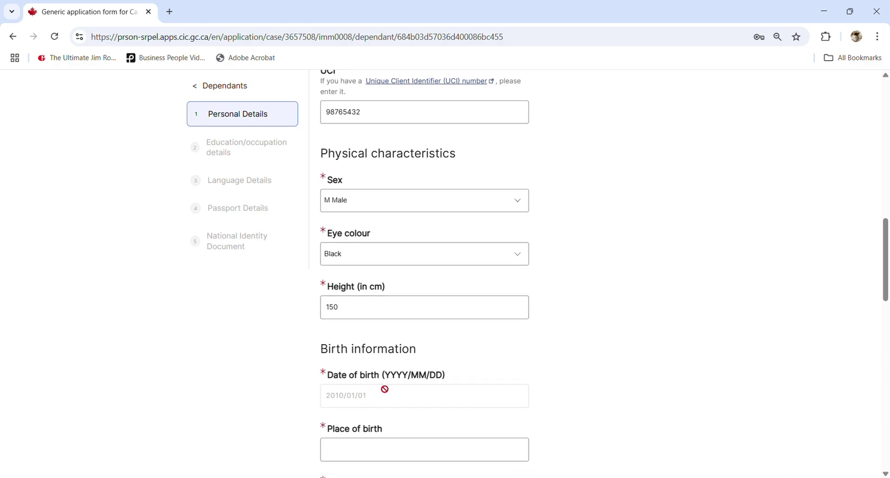
scroll(382, 394, "down", 2)
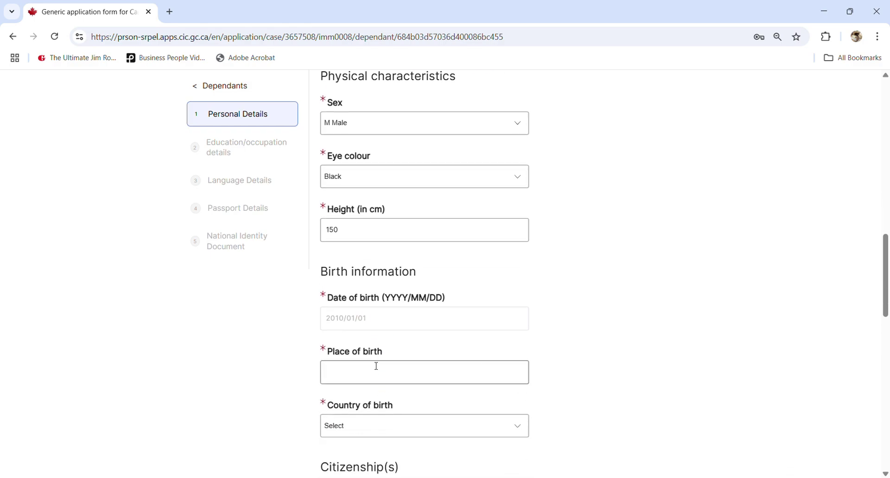
scroll(376, 367, "down", 1)
left_click(354, 342)
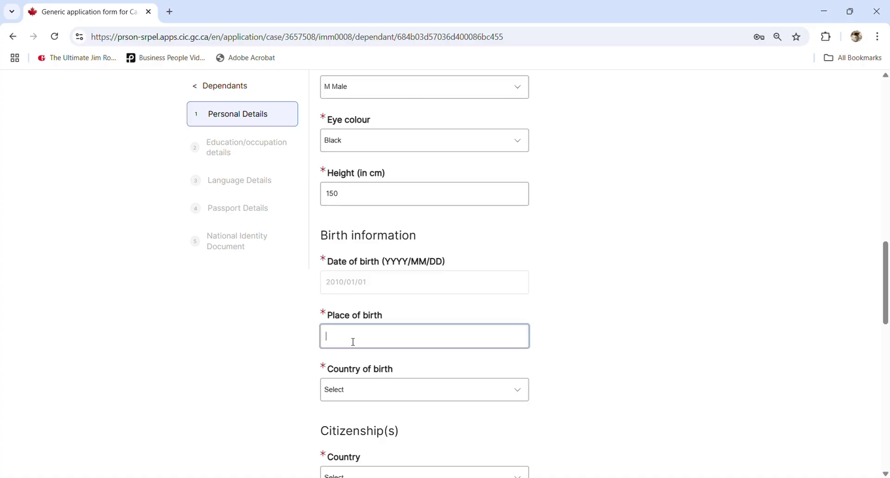
left_click(430, 365)
scroll(430, 365, "down", 1)
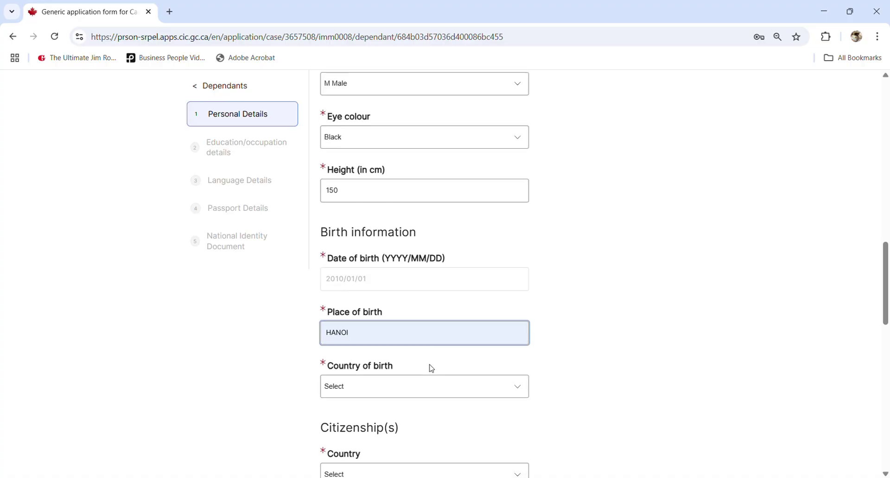
left_click(389, 331)
type("vi")
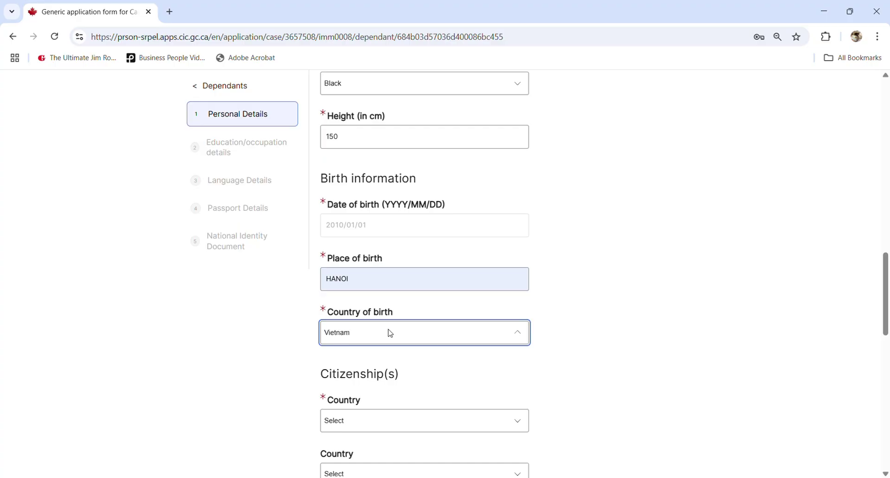
left_click(353, 361)
scroll(354, 364, "down", 1)
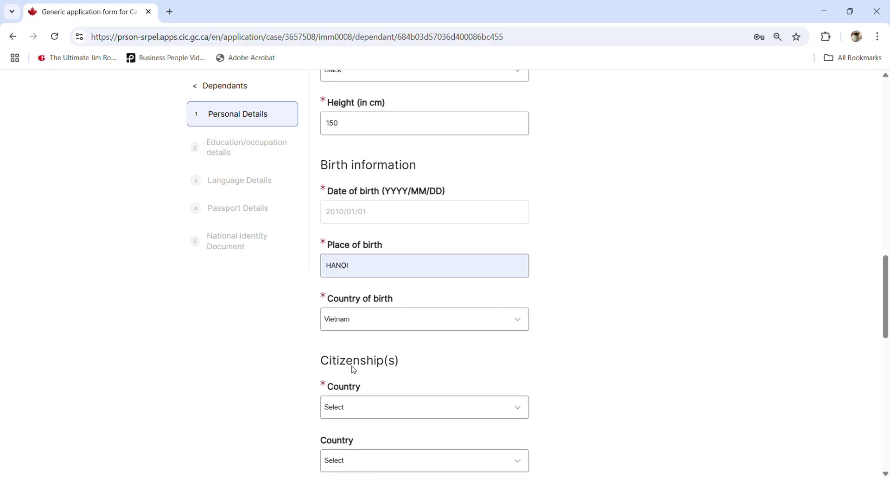
left_click(377, 378)
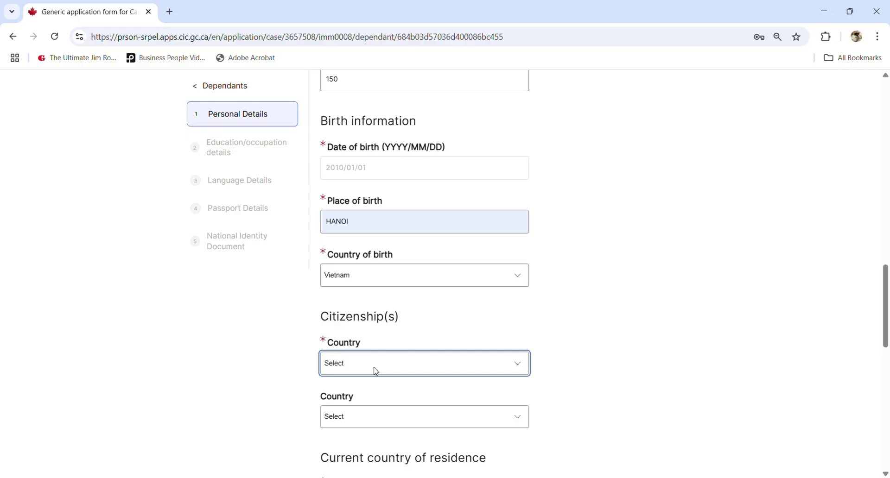
type("vi")
left_click(260, 415)
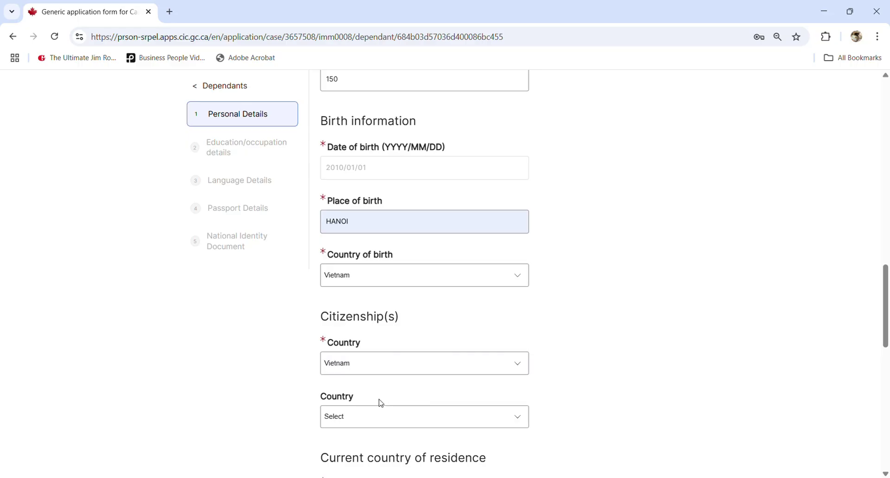
scroll(371, 413, "down", 2)
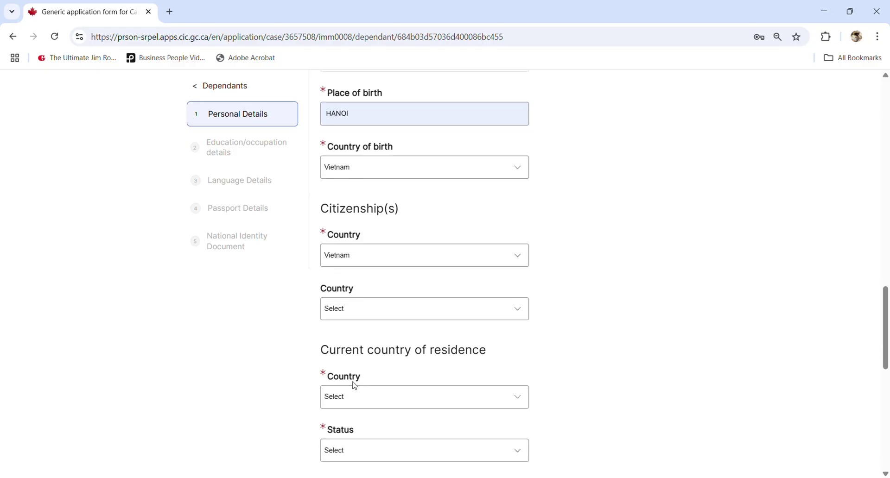
- Set residence Canada as Protected Person, last entered 2021/01/01 at toronto
left_click(394, 397)
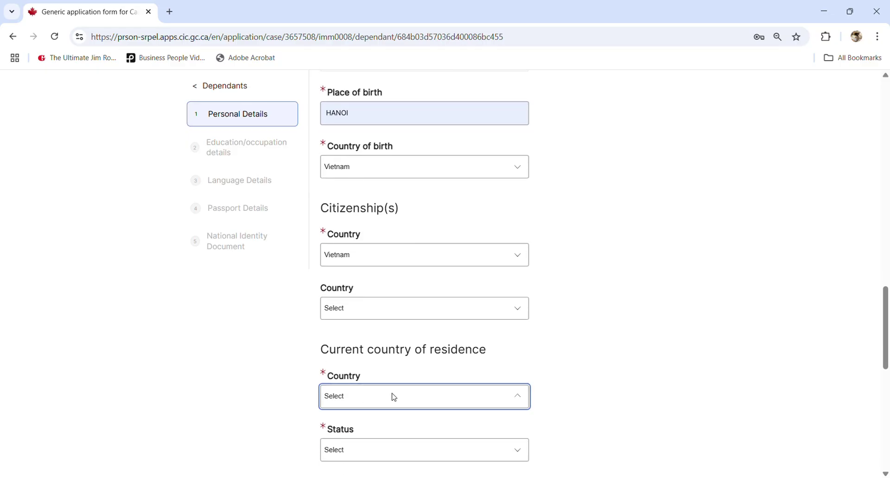
type("ccan")
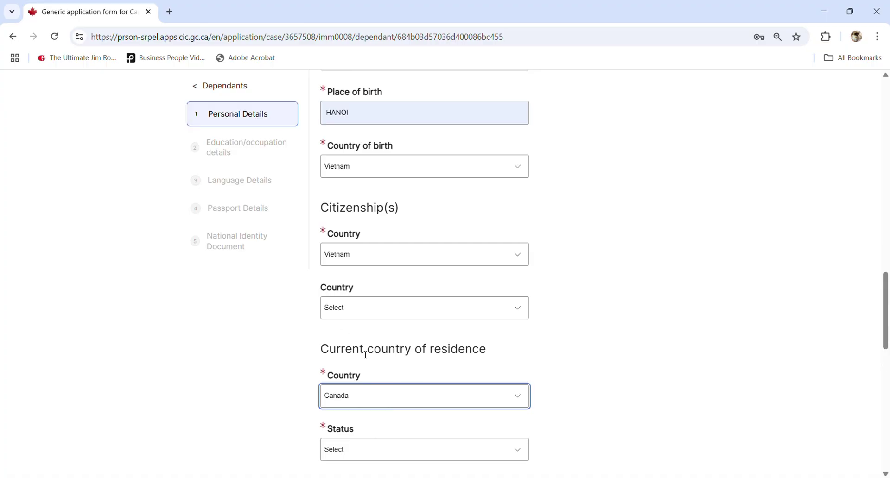
scroll(363, 353, "down", 3)
key("Tab")
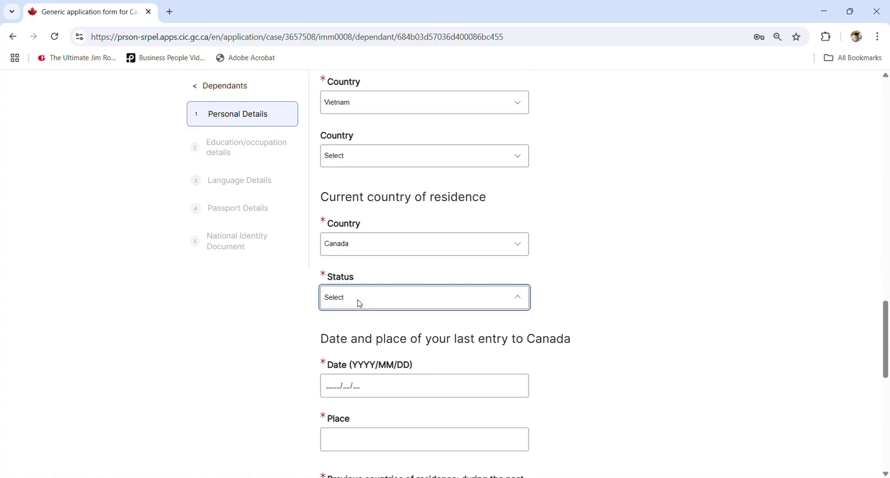
type("p")
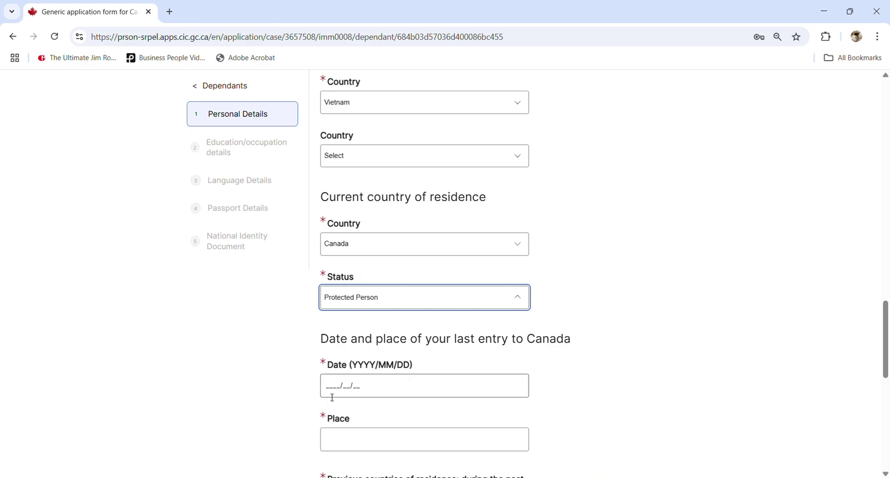
left_click(370, 353)
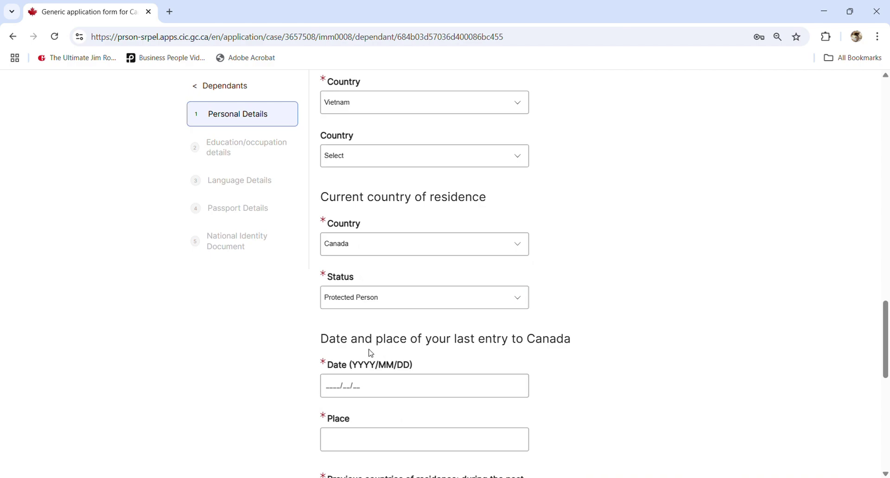
left_click(329, 390)
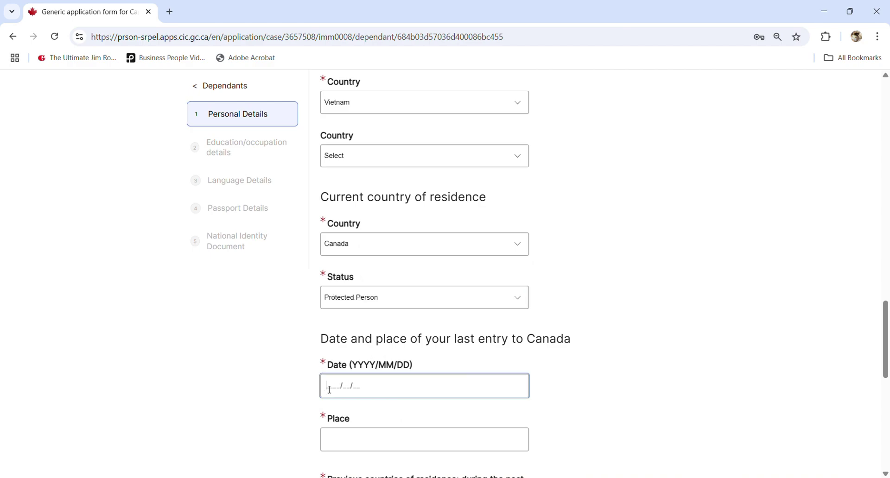
type("2021/01/01")
left_click(358, 440)
type("to")
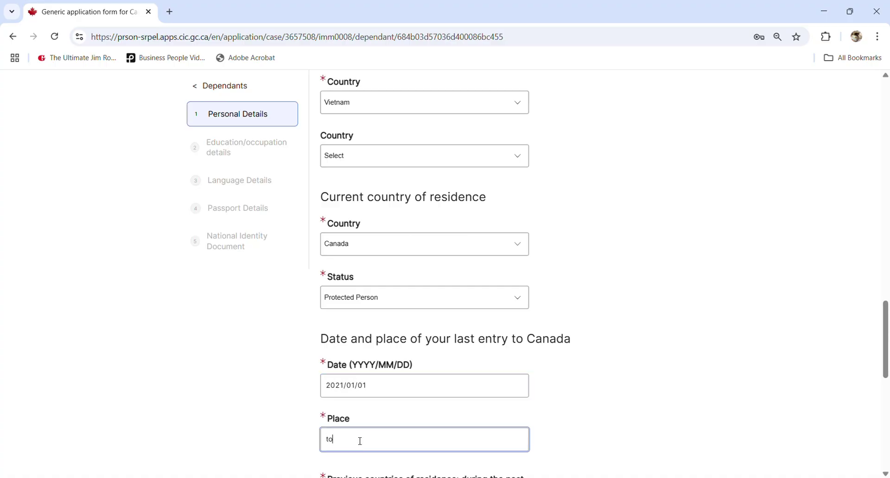
type("ronto")
- Answer No to previous residence countries, set marital status Single, and save personal details
scroll(637, 364, "down", 3)
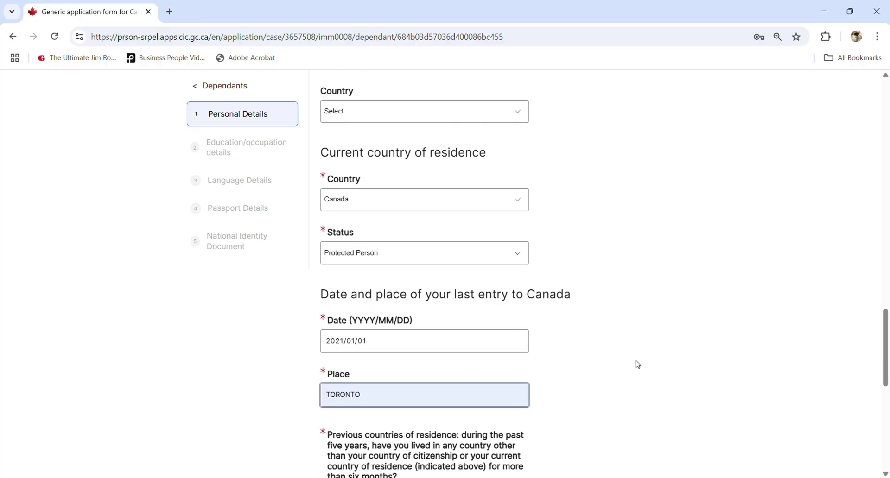
scroll(469, 362, "down", 3)
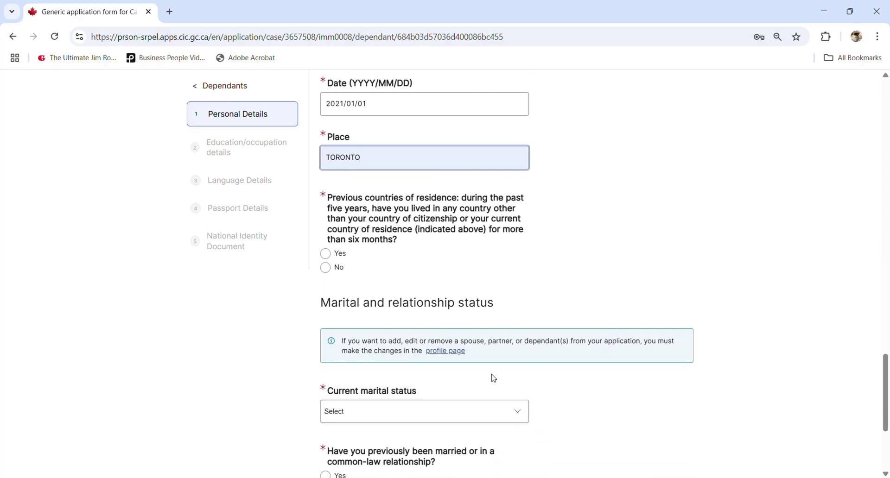
left_click(326, 265)
scroll(415, 325, "down", 4)
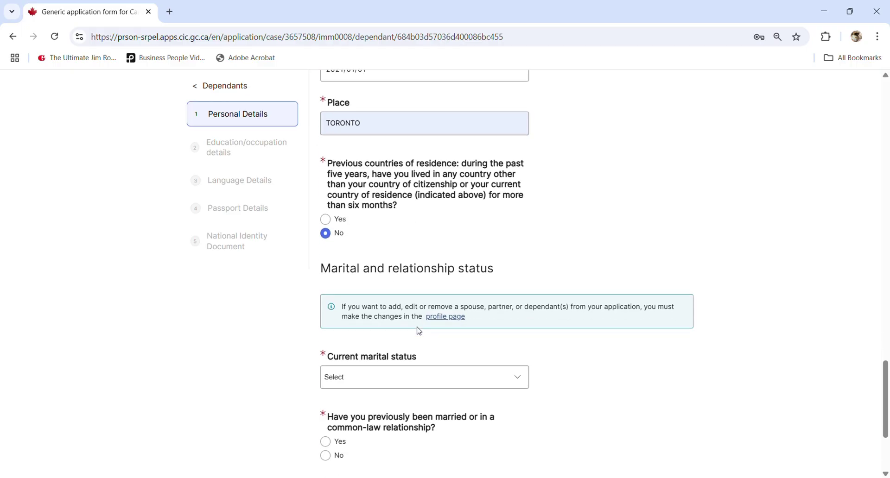
left_click(390, 246)
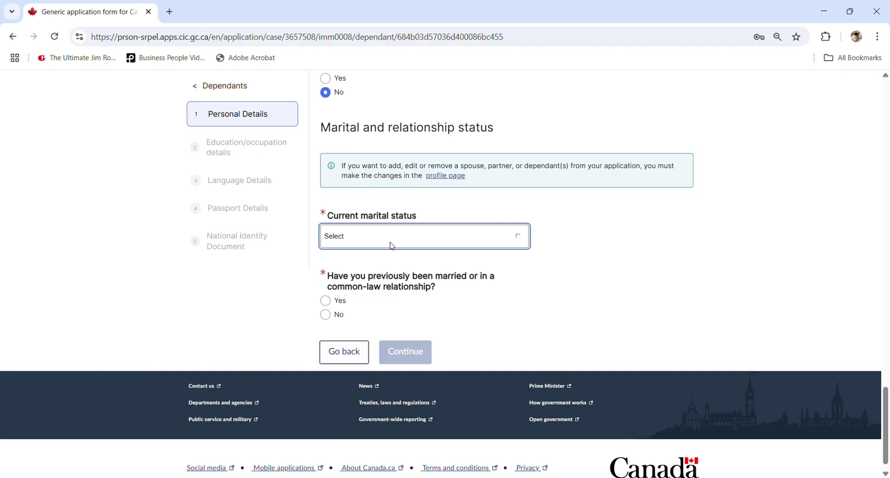
left_click(347, 336)
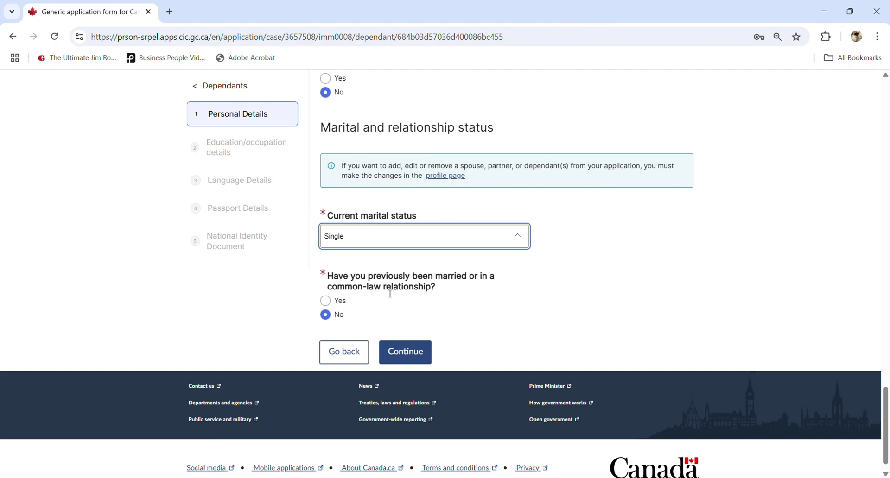
left_click(405, 356)
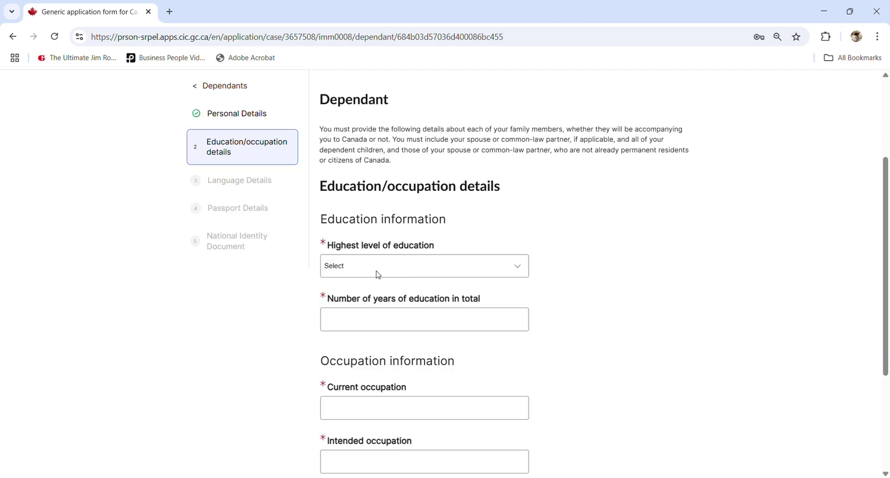
- Set the child's highest education to Secondary or less with 4 years of schooling
left_click(378, 274)
left_click(357, 314)
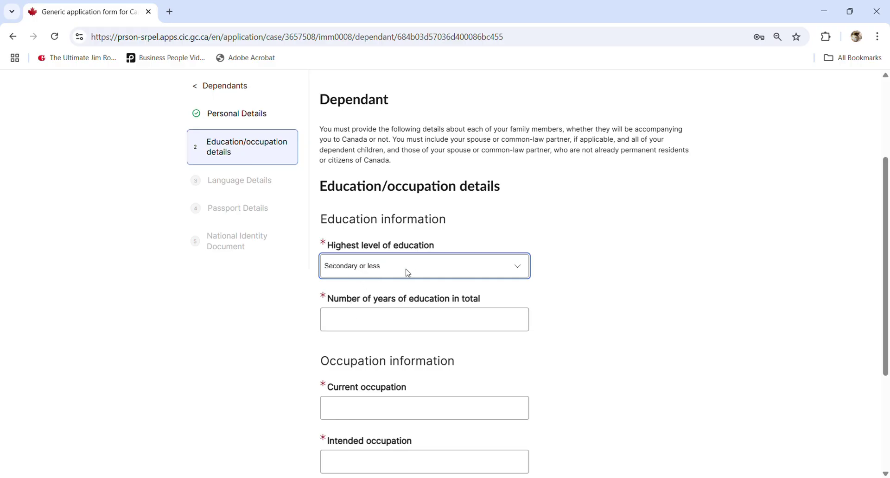
left_click(376, 321)
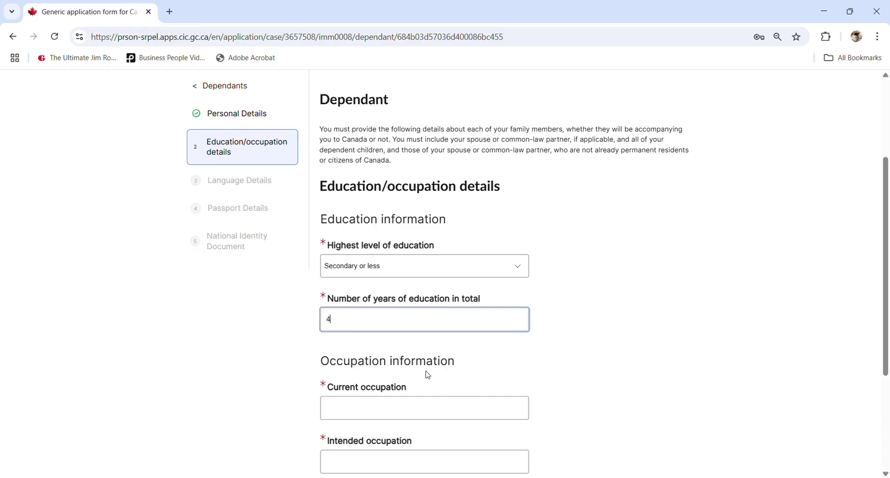
- Enter 'student' as both current and intended occupation, then save and continue
left_click(396, 408)
type("student")
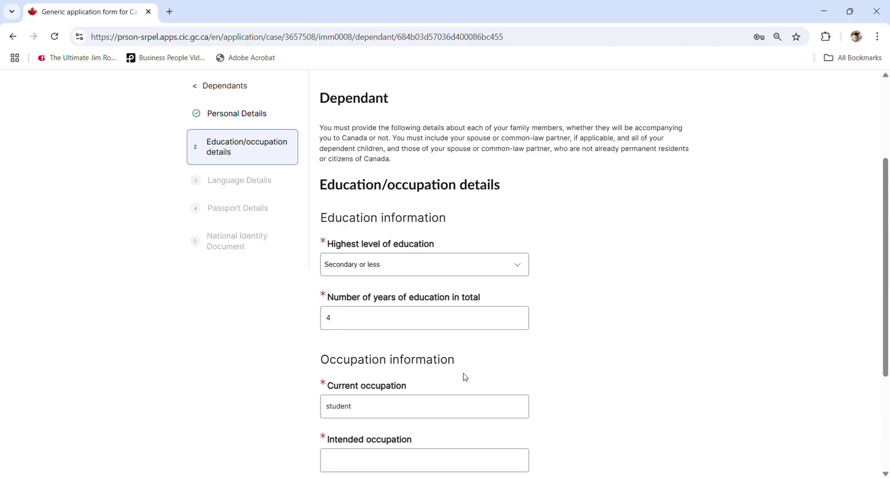
scroll(464, 378, "down", 3)
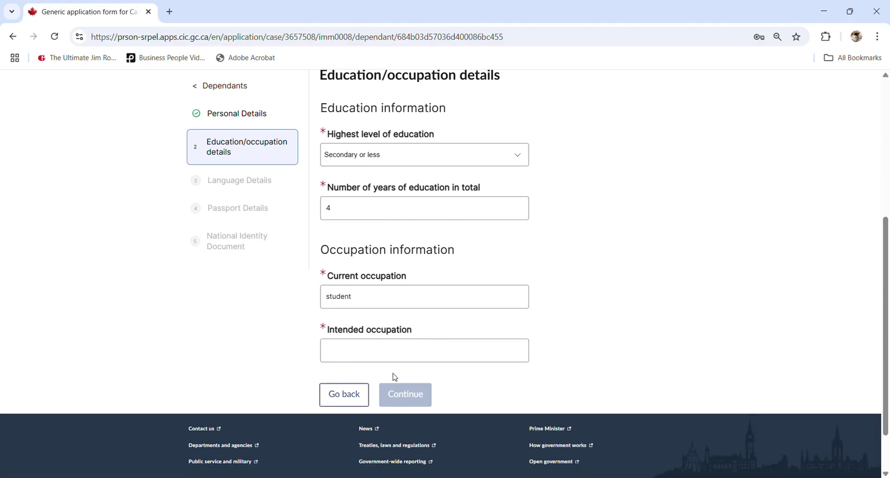
left_click(389, 356)
type("st")
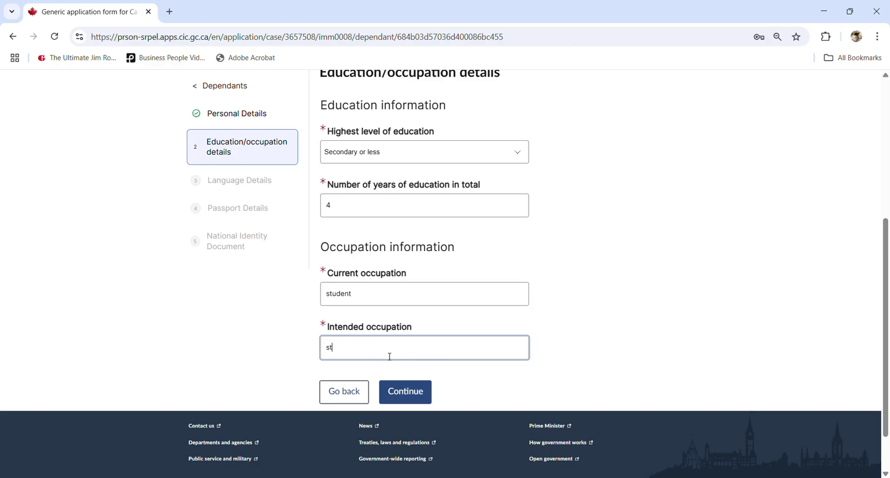
type("du")
key("BackSpace")
type("den")
left_click(401, 395)
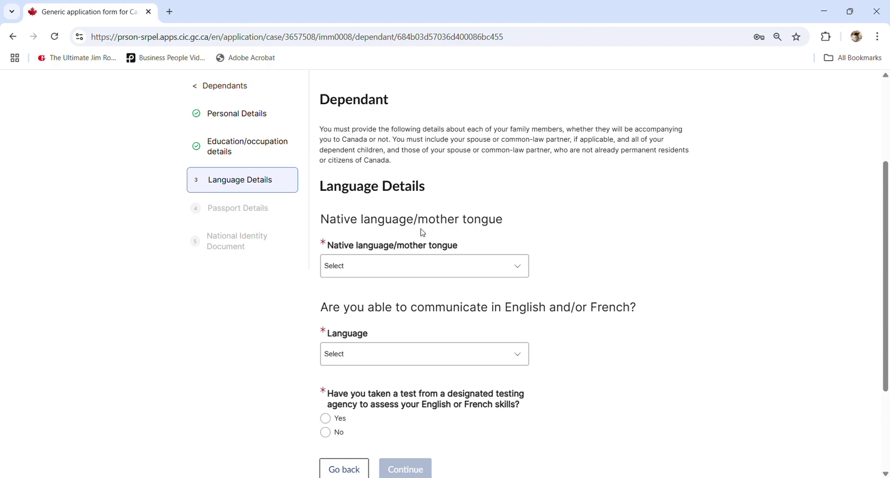
- Choose Vietnamese as native language, English for communication, no language test, and continue
left_click(371, 270)
key("v")
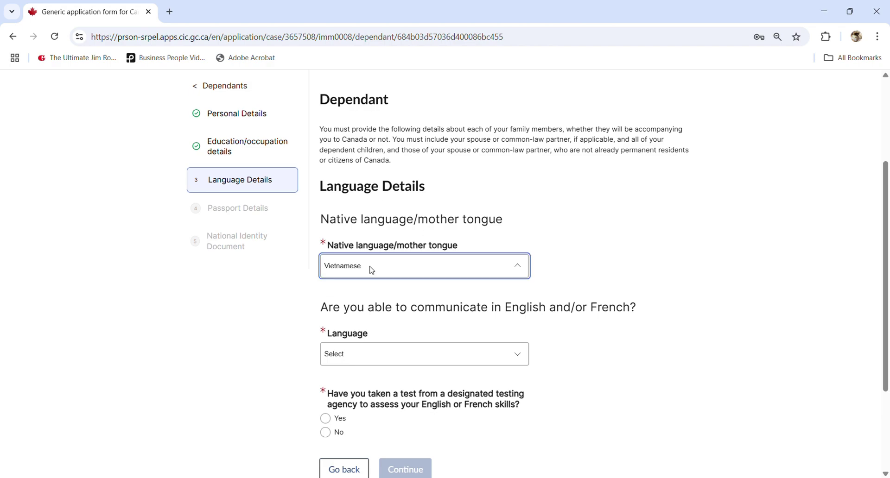
left_click(393, 309)
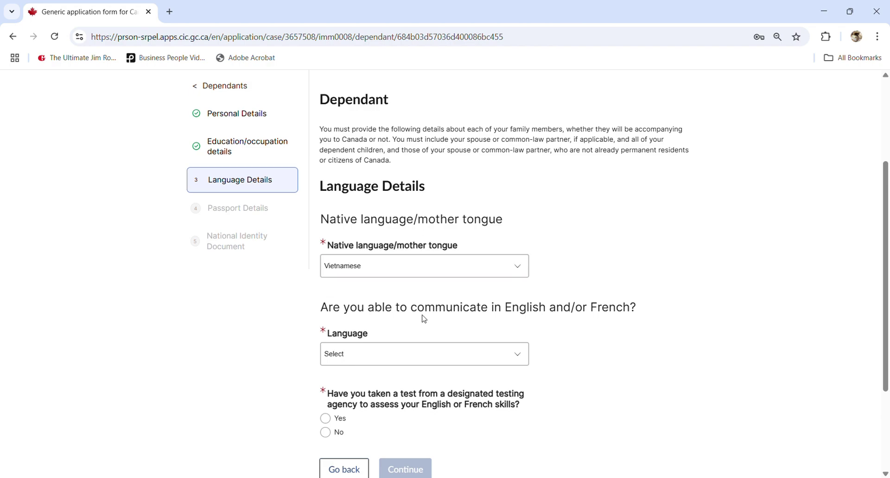
left_click(401, 355)
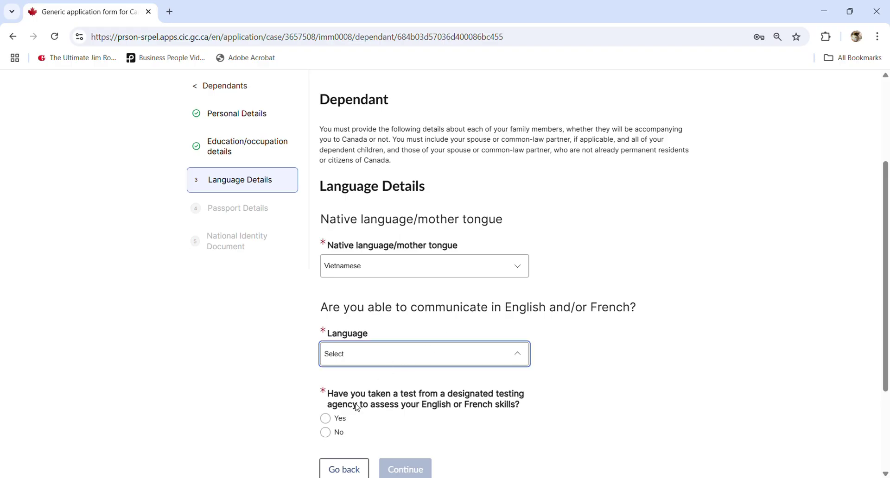
key("e")
scroll(369, 391, "down", 3)
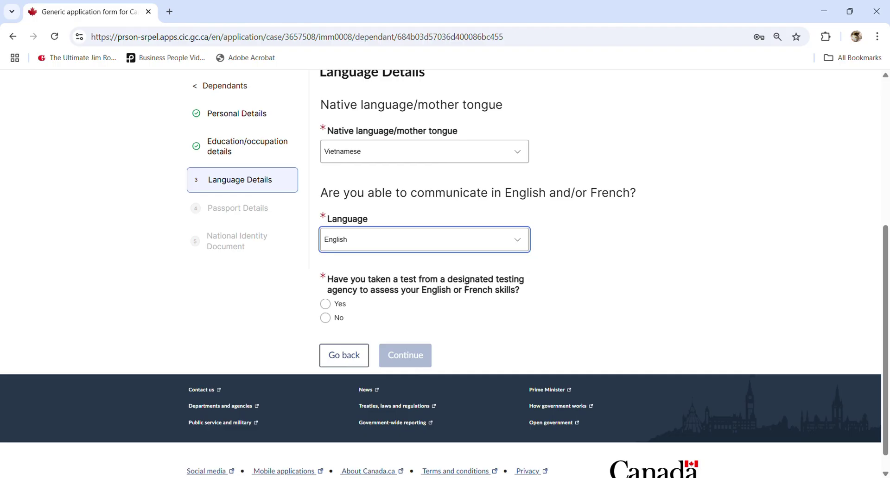
left_click(335, 318)
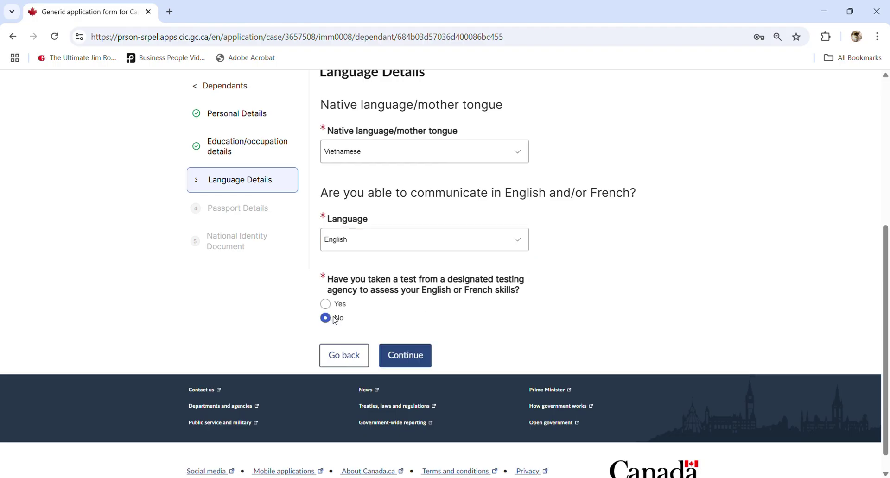
left_click(406, 360)
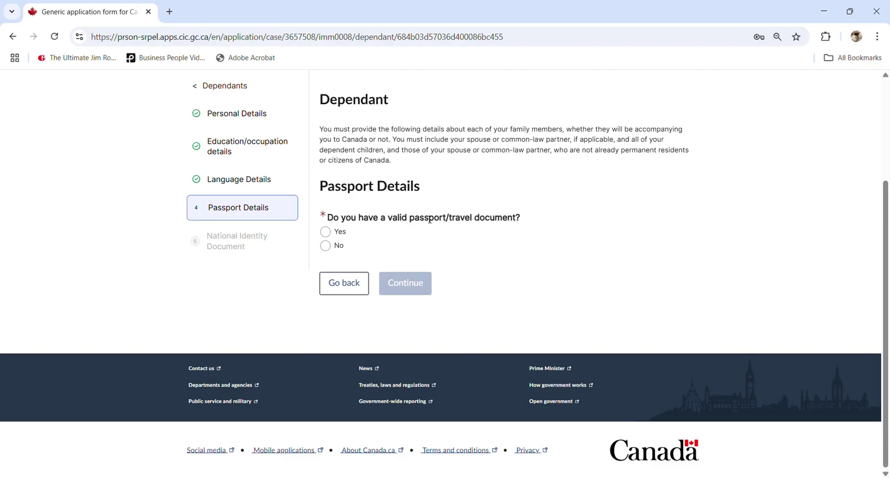
- Answer No to the child having a valid passport or travel document
left_click(327, 248)
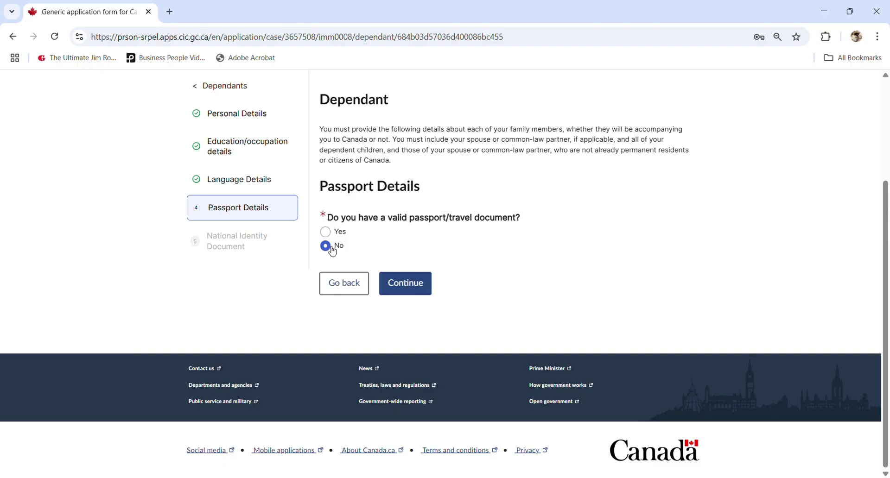
- Save the no-passport answer and answer No to having a national identity document
left_click(421, 285)
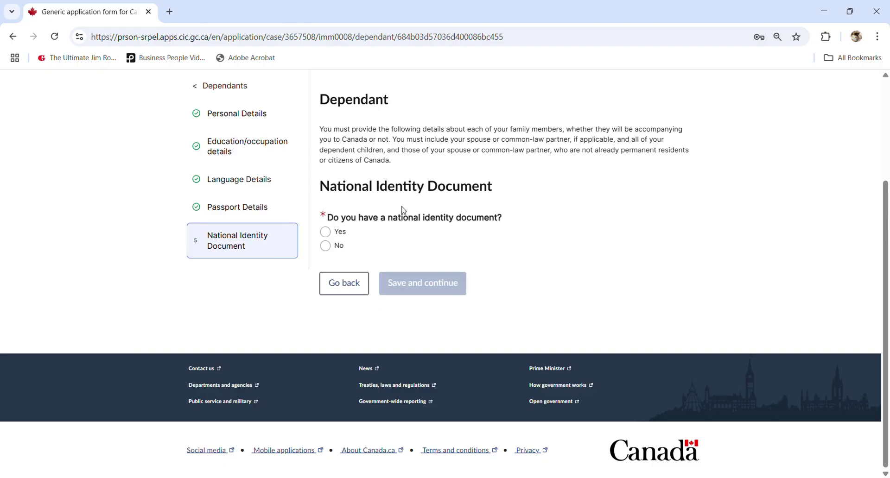
left_click(333, 252)
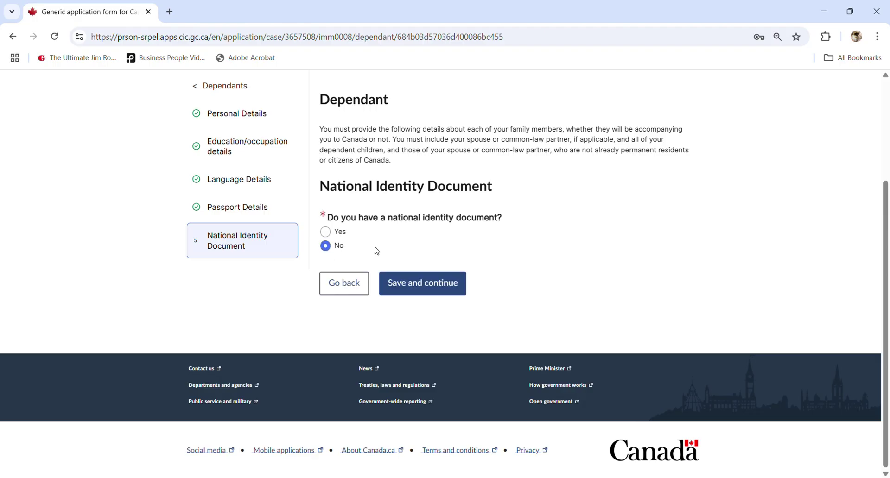
- Save the identity document answer and review both dependants marked Complete on the Dependants page
left_click(445, 287)
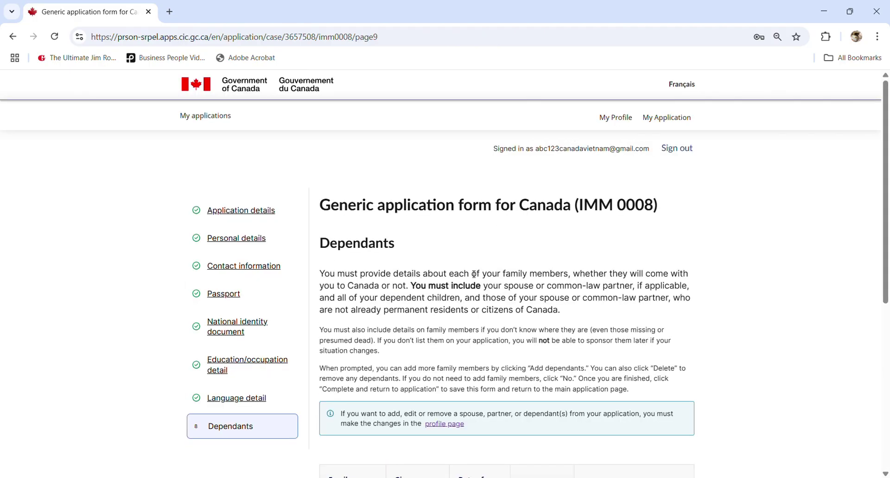
scroll(474, 274, "down", 5)
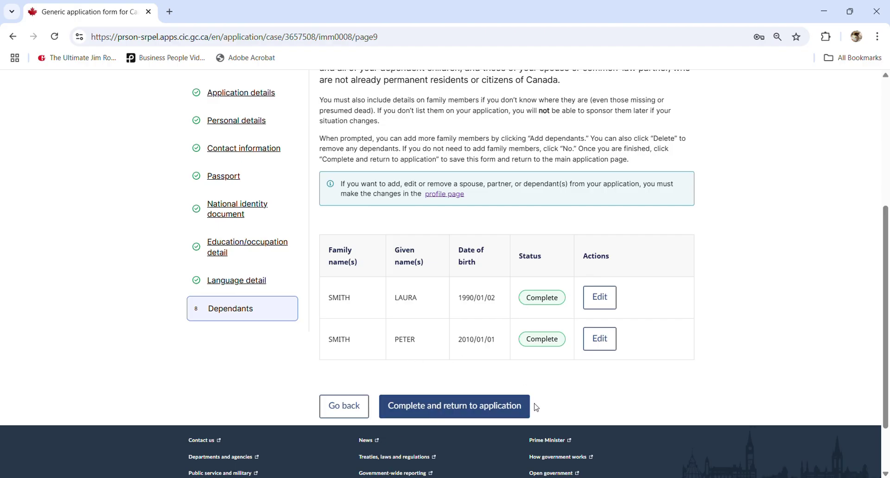
scroll(535, 407, "up", 2)
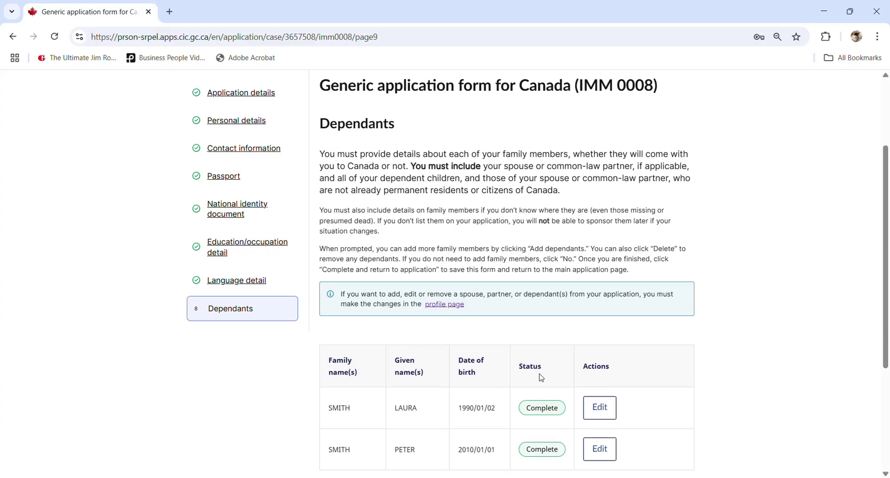
scroll(544, 374, "up", 2)
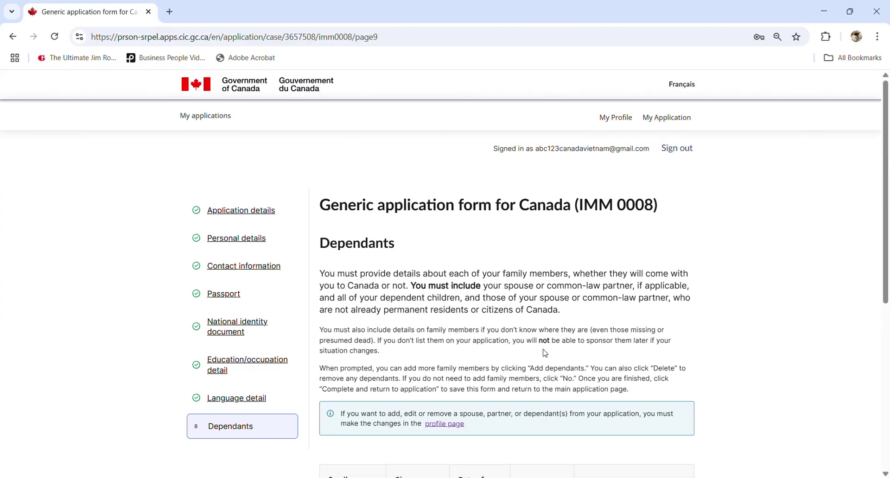
scroll(446, 296, "down", 2)
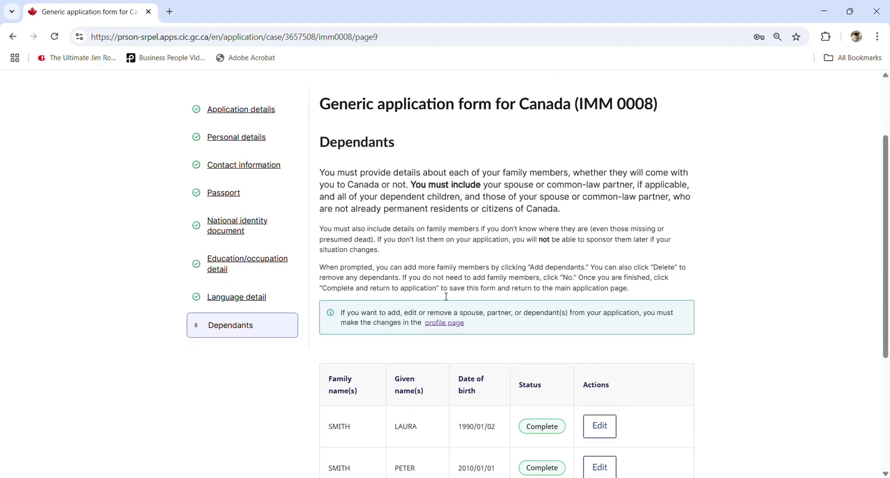
scroll(446, 296, "down", 2)
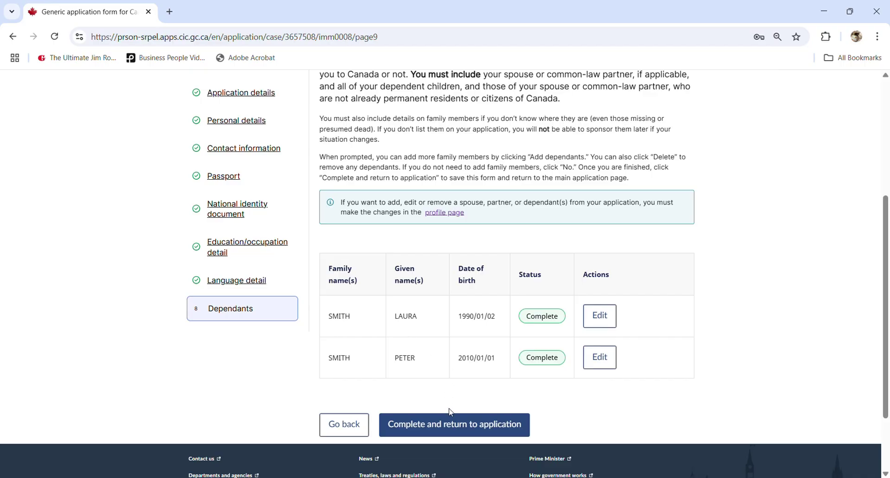
- Finish IMM 0008 and confirm the Digital Forms table shows it Ready to submit, other forms In progress
left_click(477, 430)
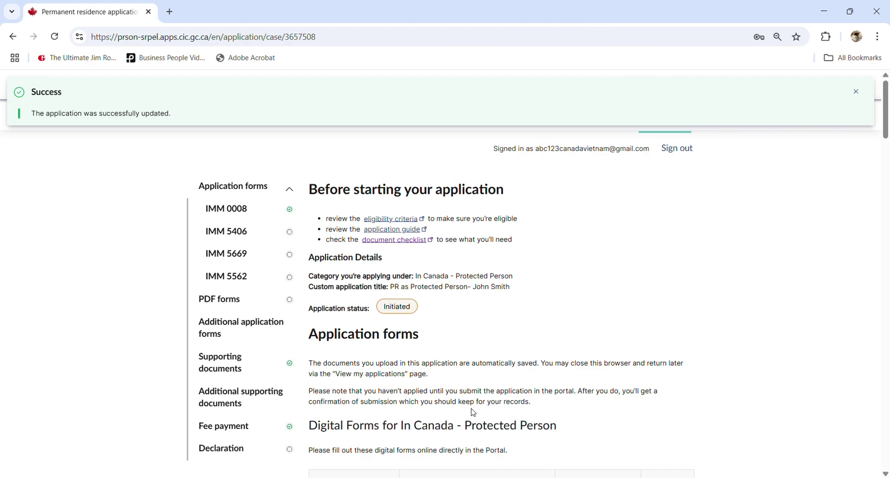
scroll(500, 367, "down", 4)
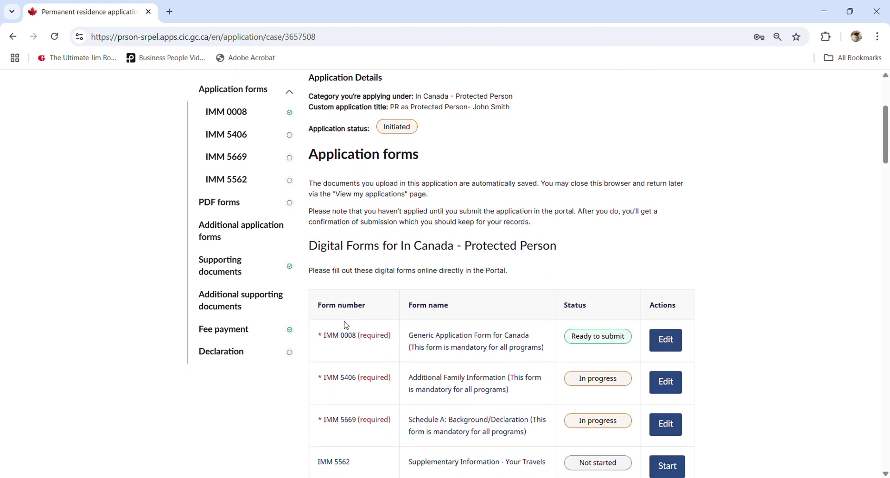
left_click_drag(327, 340, 354, 341)
left_click(591, 344)
scroll(581, 342, "down", 1)
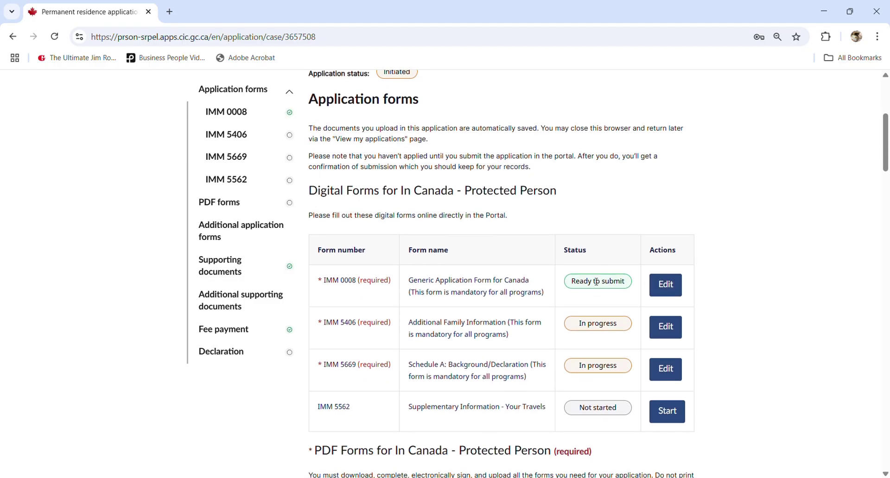
scroll(596, 282, "up", 2)
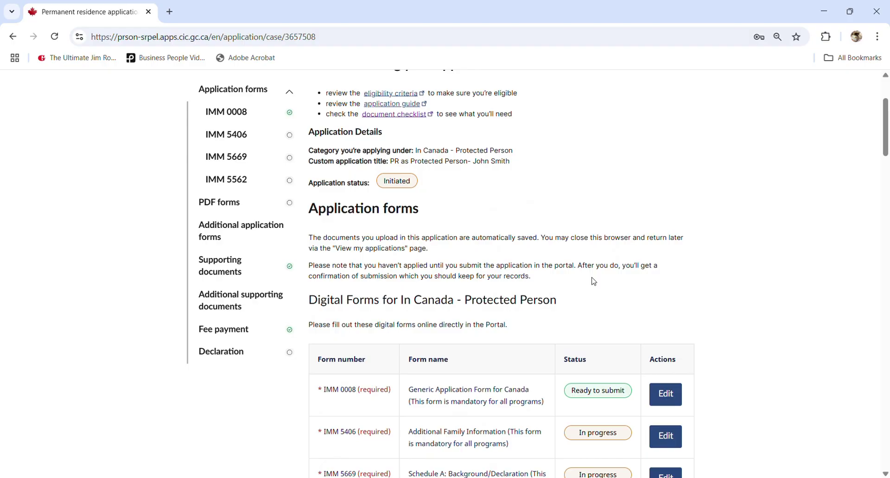
scroll(594, 281, "up", 2)
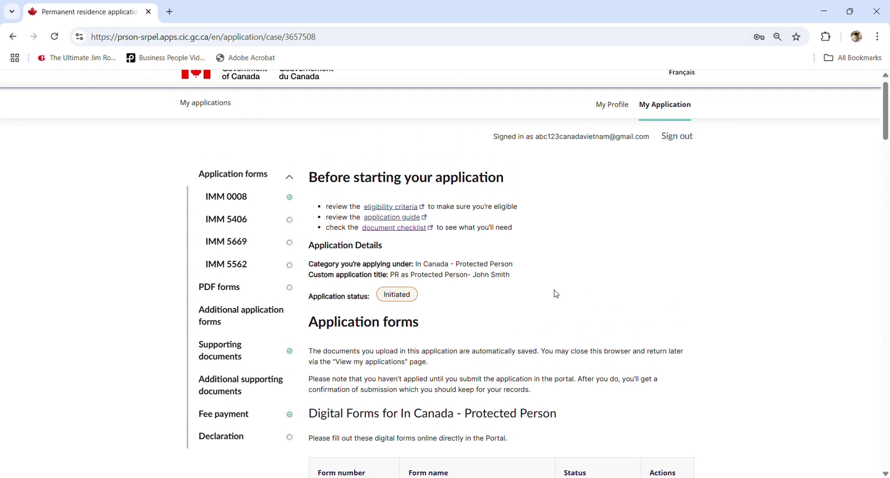
scroll(554, 294, "down", 2)
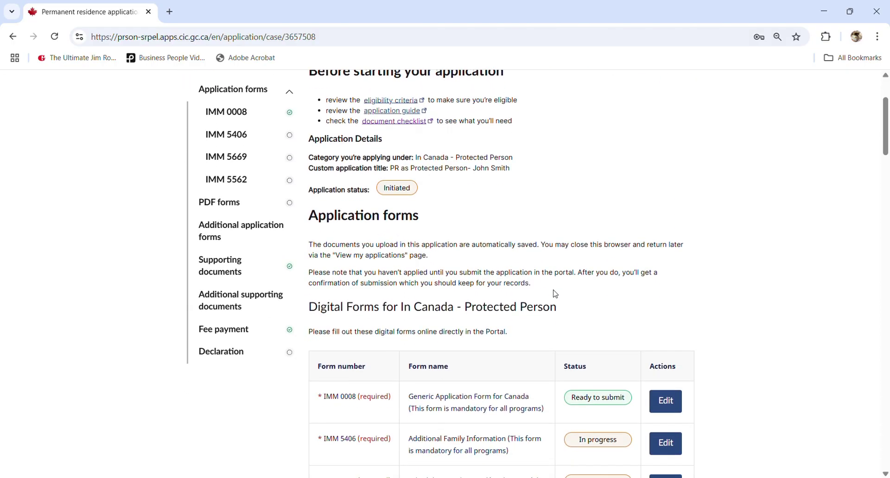